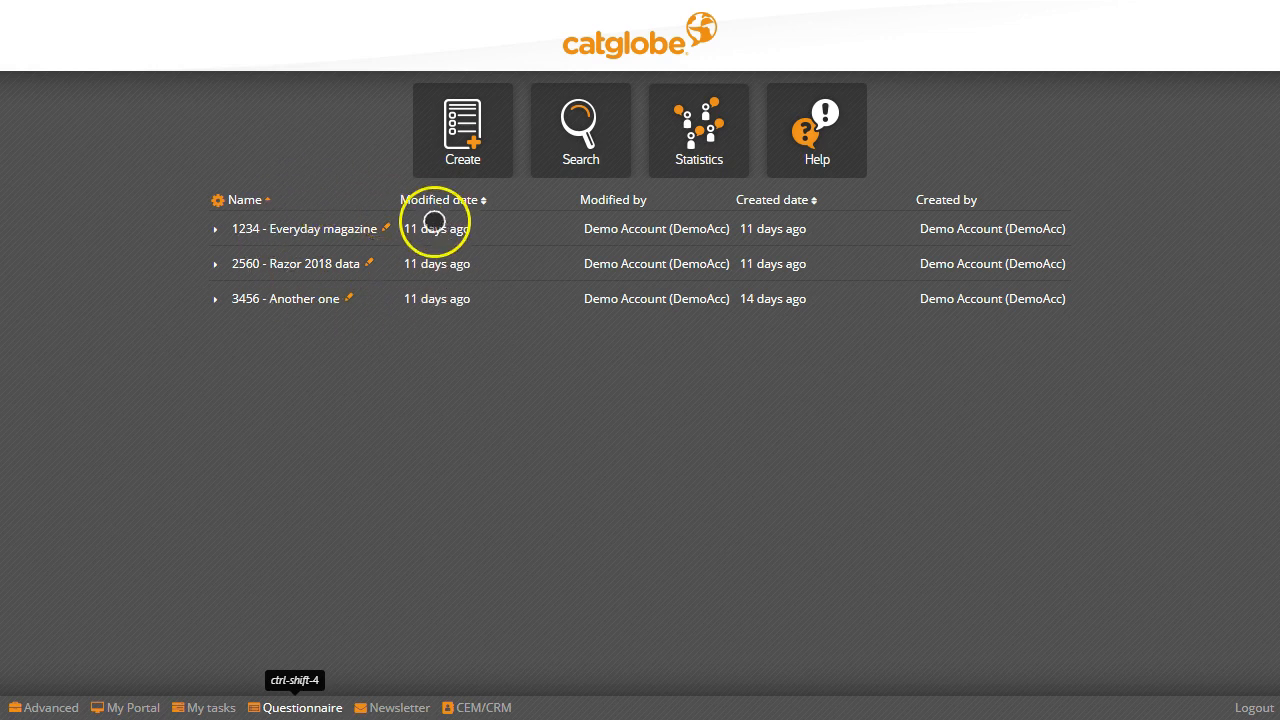
- Create a questionnaire named "2560 Razor 2018" using the Base Qnaire template and the Panel panel
click(466, 145)
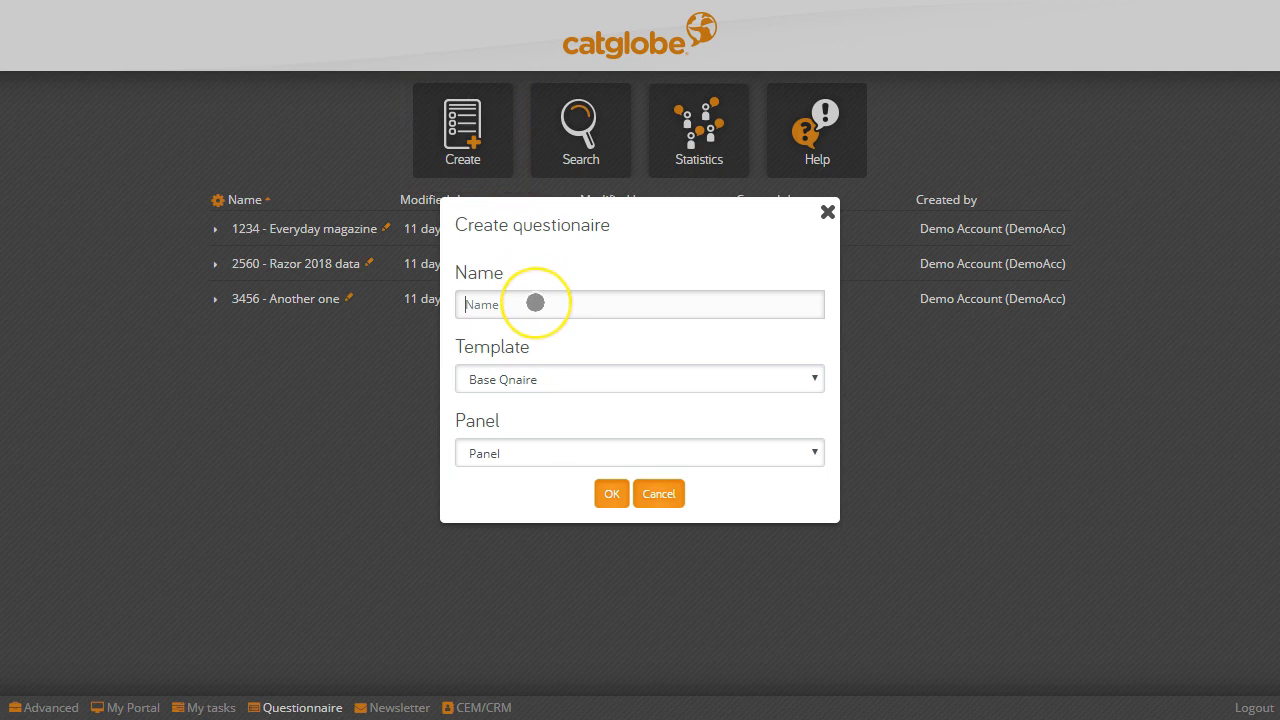
click(535, 303)
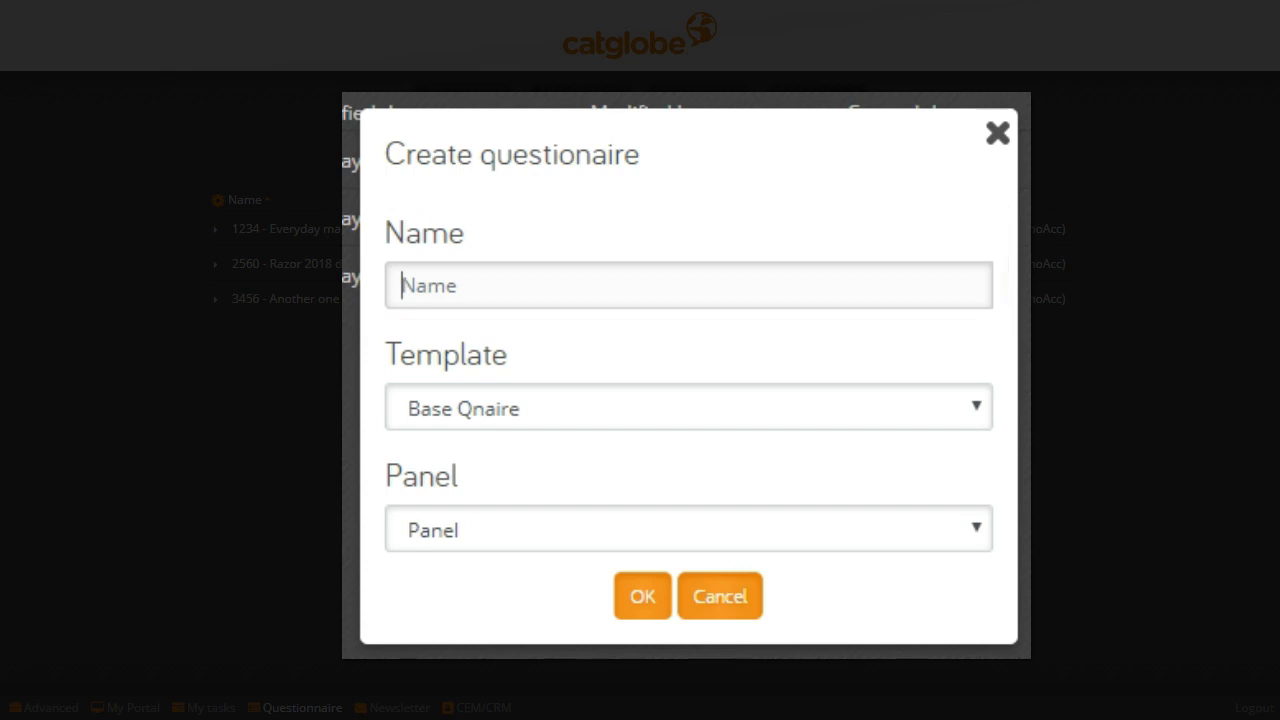
text(2560 Razor)
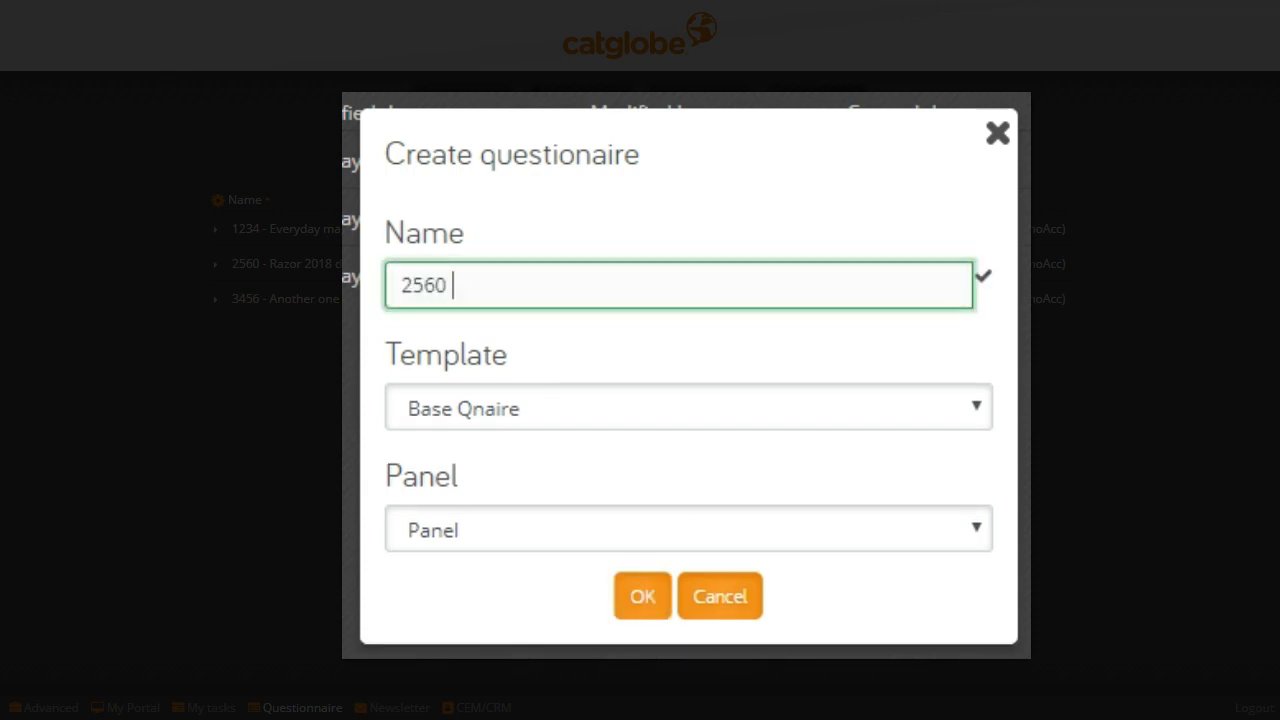
text( 2018)
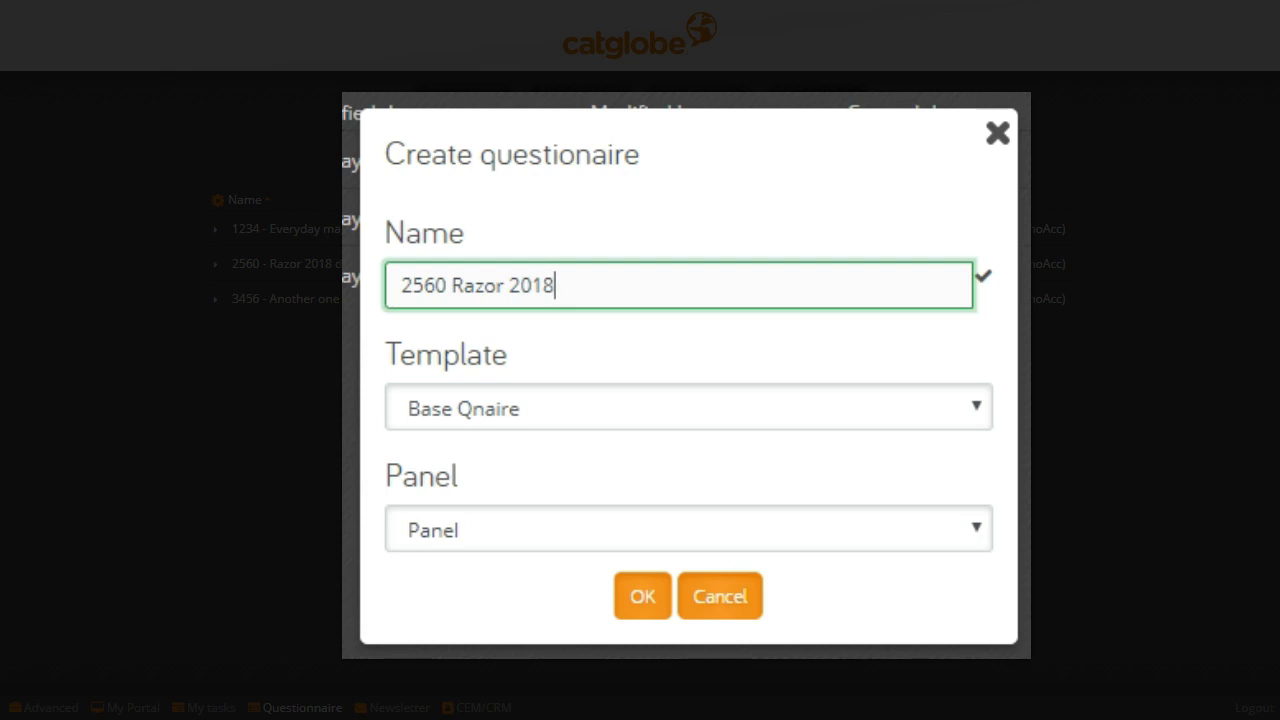
click(688, 408)
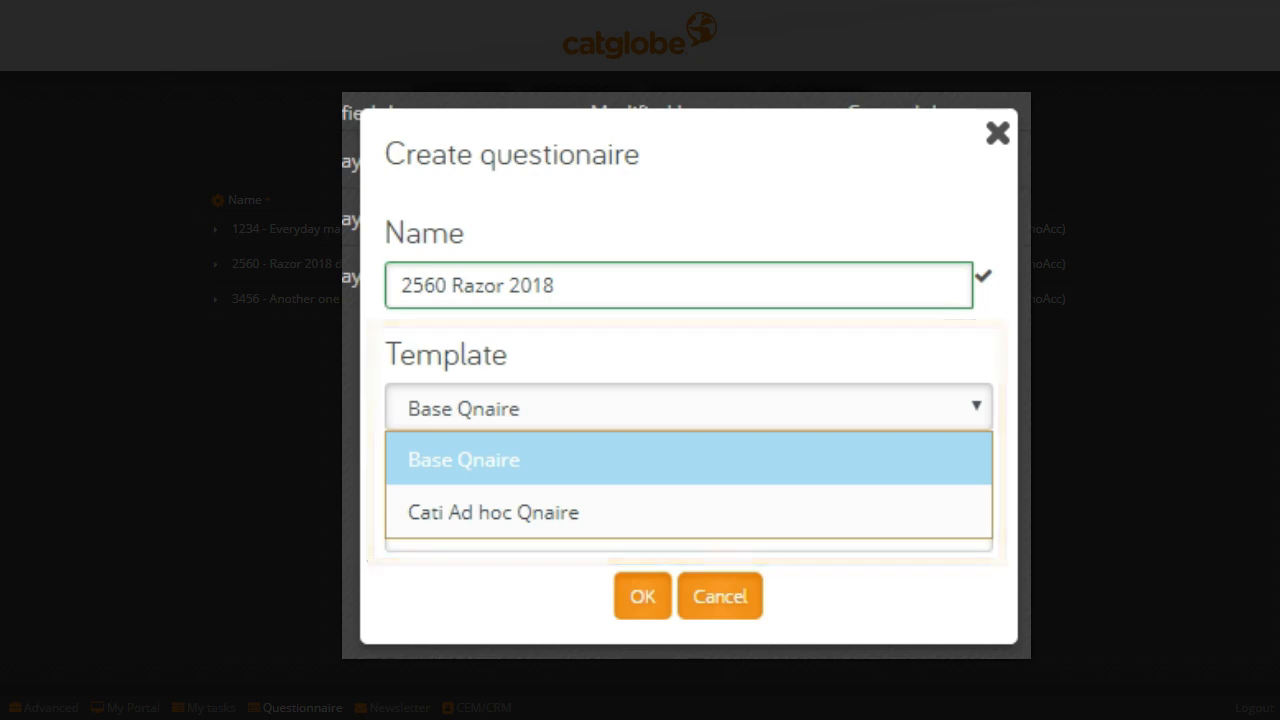
click(688, 459)
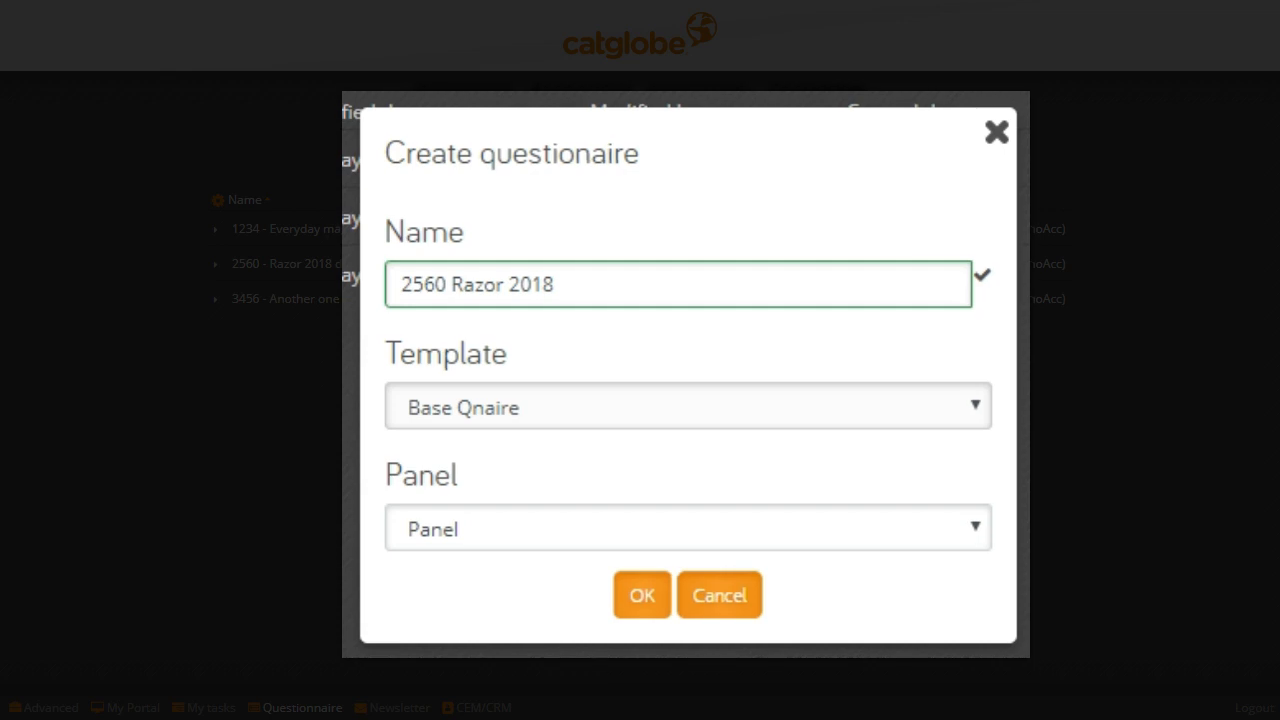
click(695, 403)
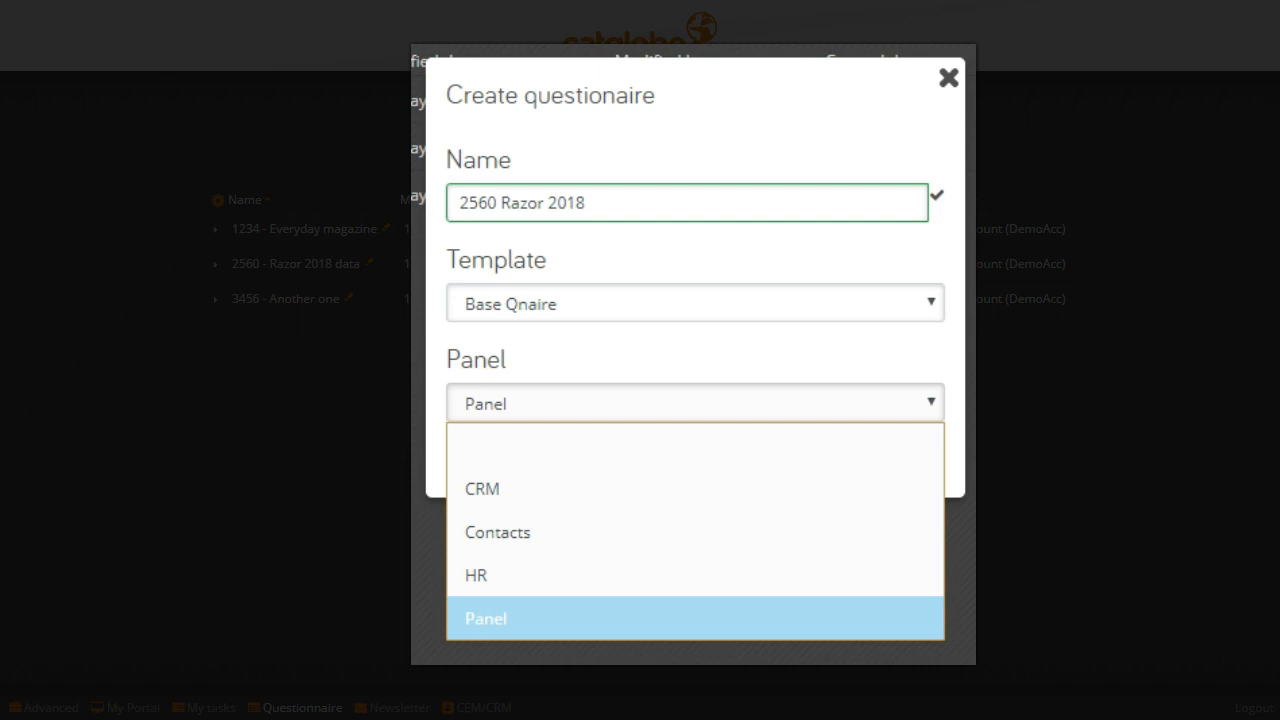
key(Return)
click(653, 458)
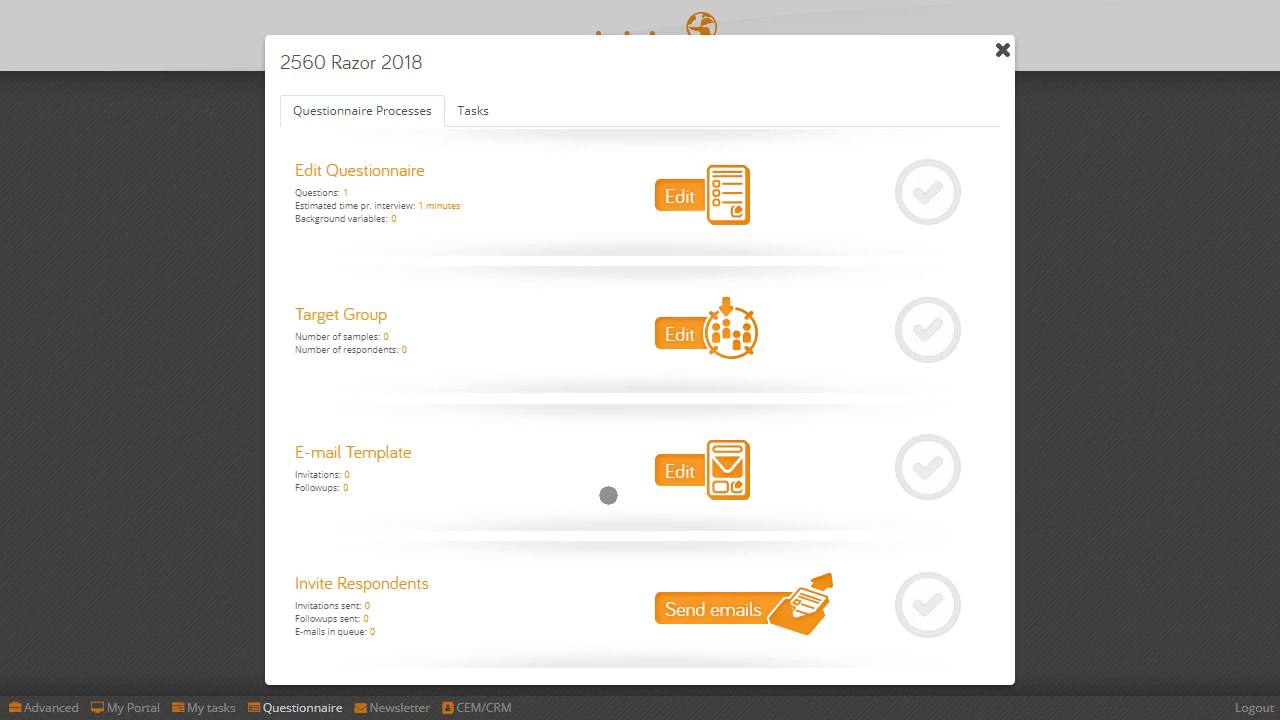
- Close the questionnaire's process overview and search the questionnaires for "razor"
click(1185, 403)
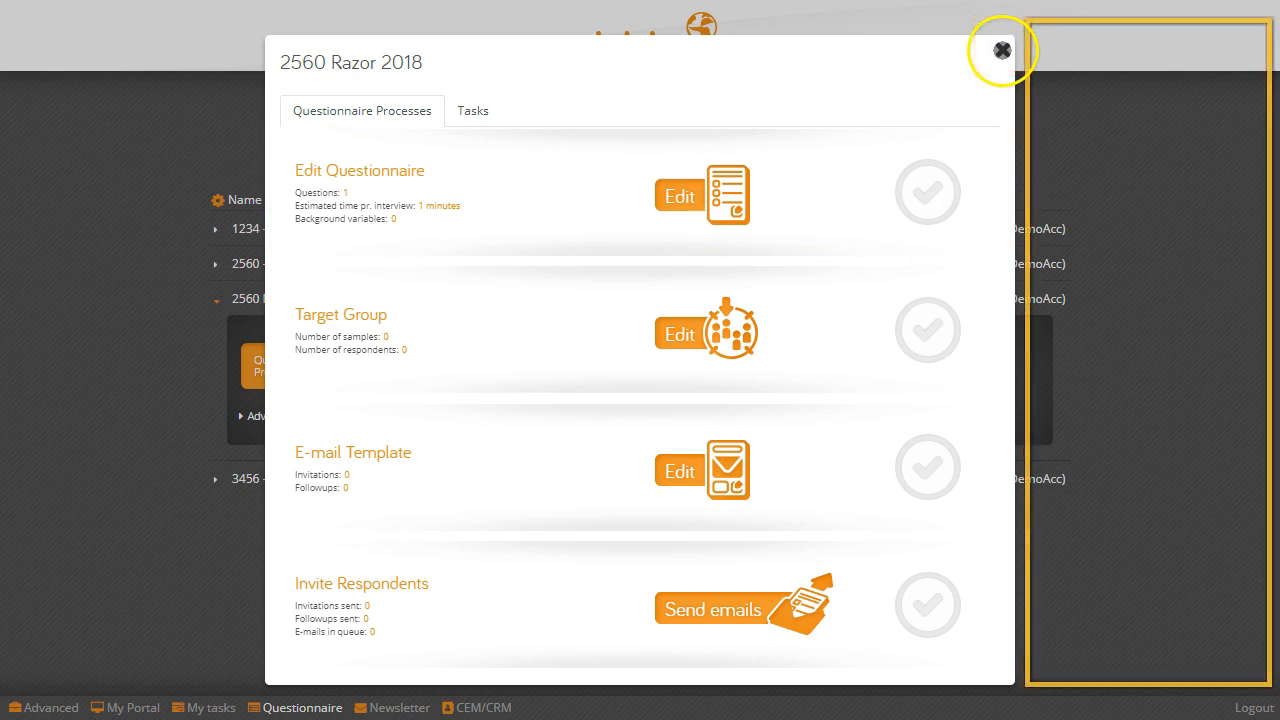
click(1002, 50)
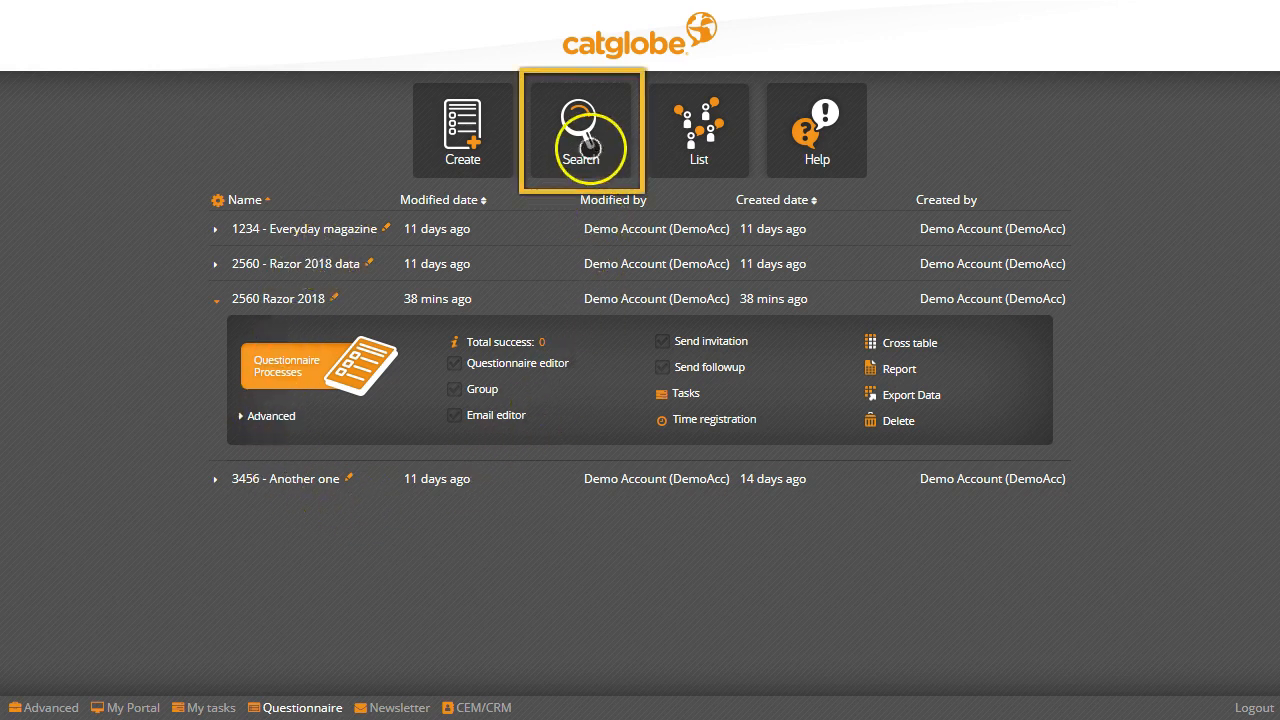
click(585, 134)
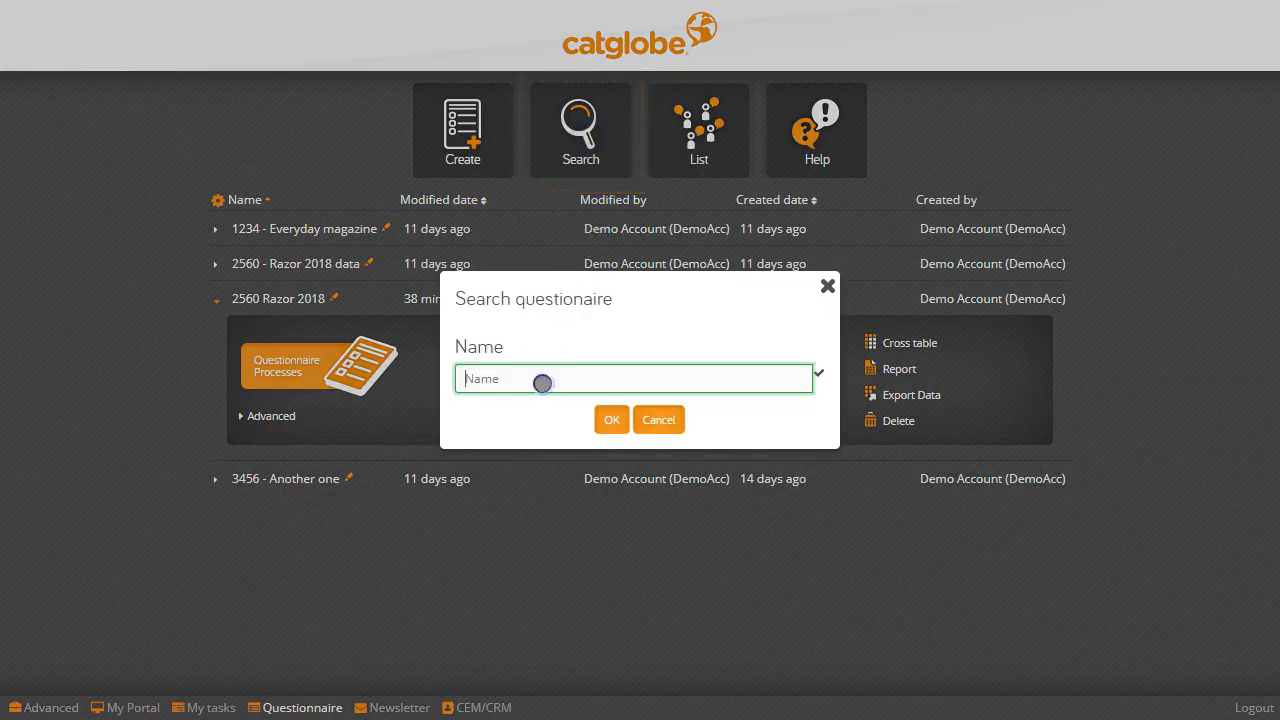
text(razor)
click(607, 419)
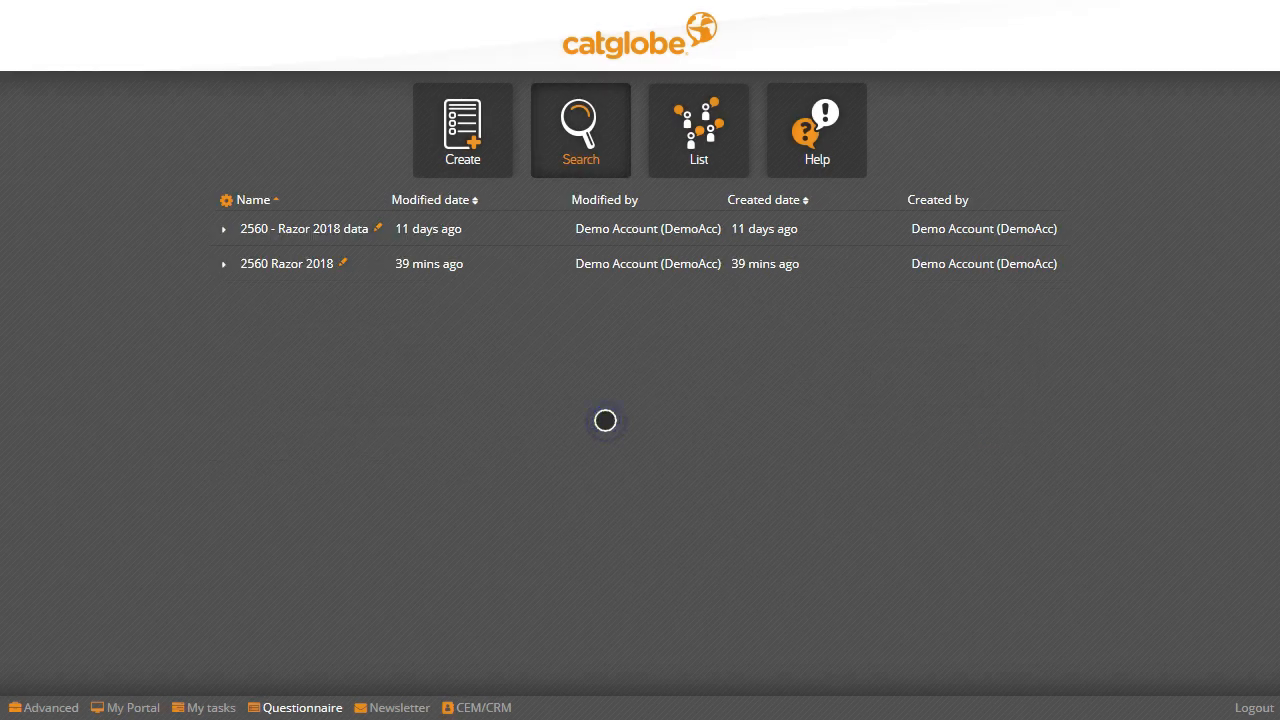
- Open the questionnaire processes of "2560 Razor 2018" and start editing the questionnaire
click(225, 264)
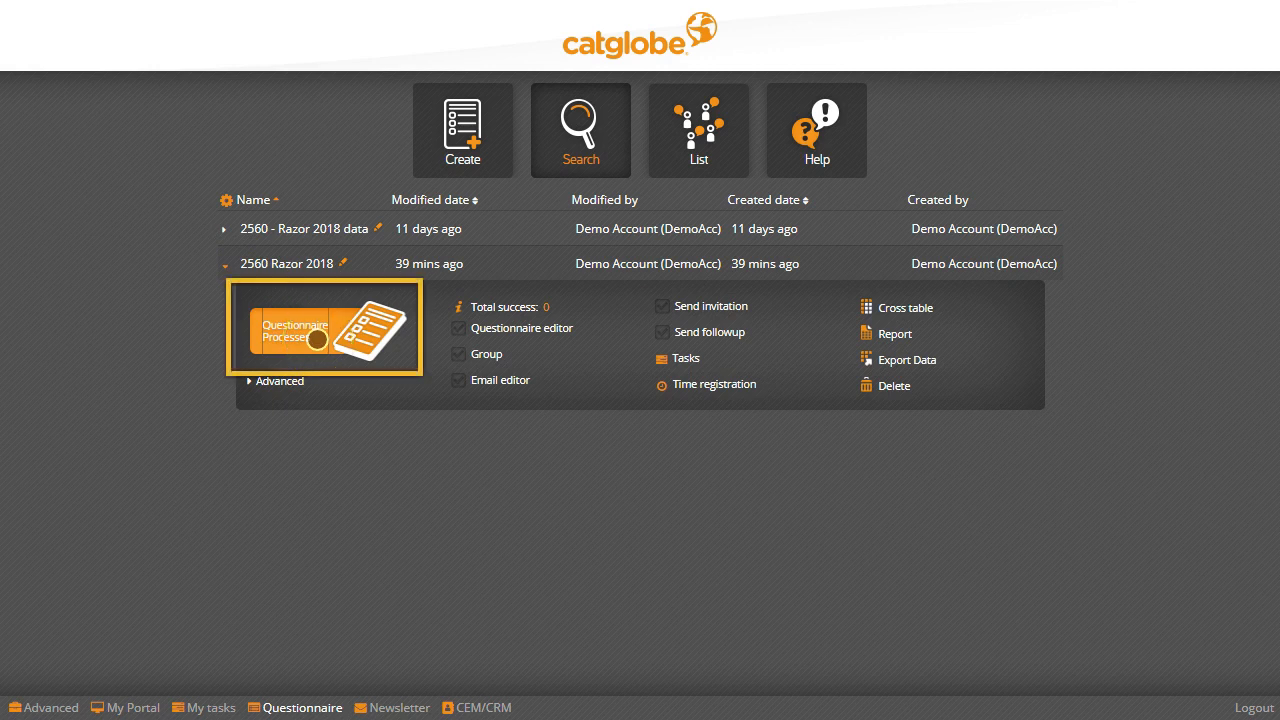
click(316, 338)
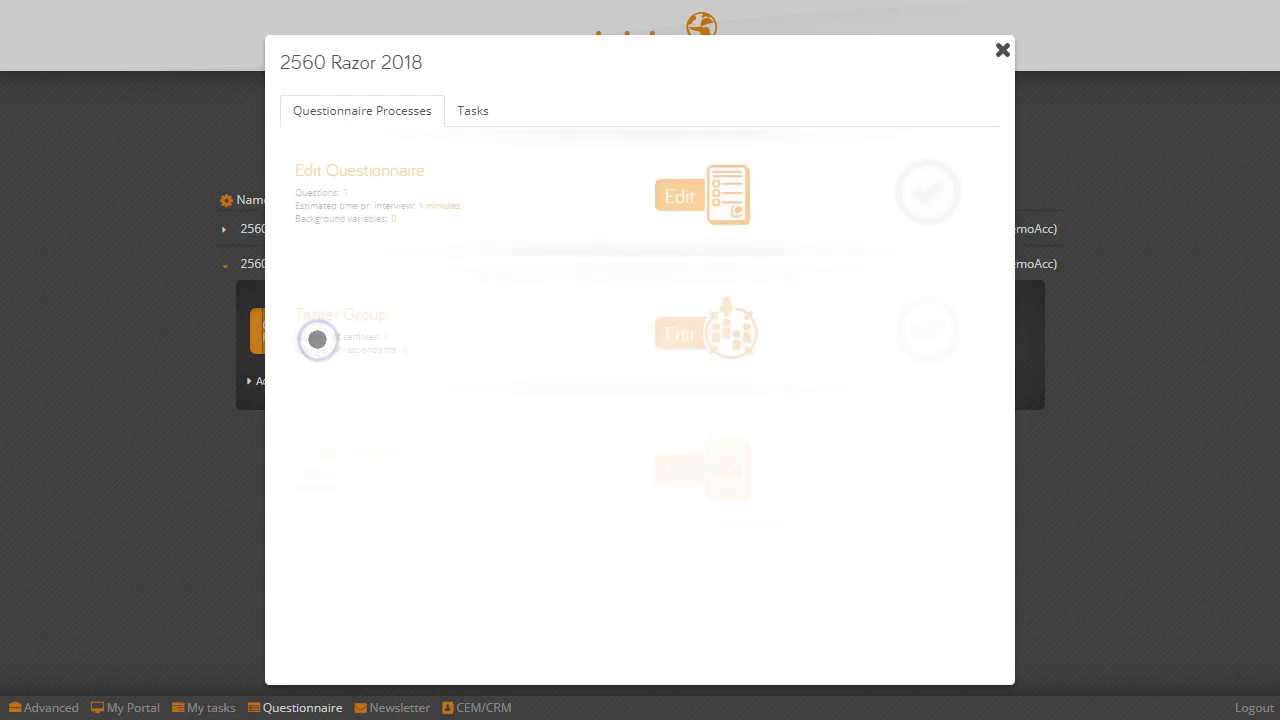
click(704, 194)
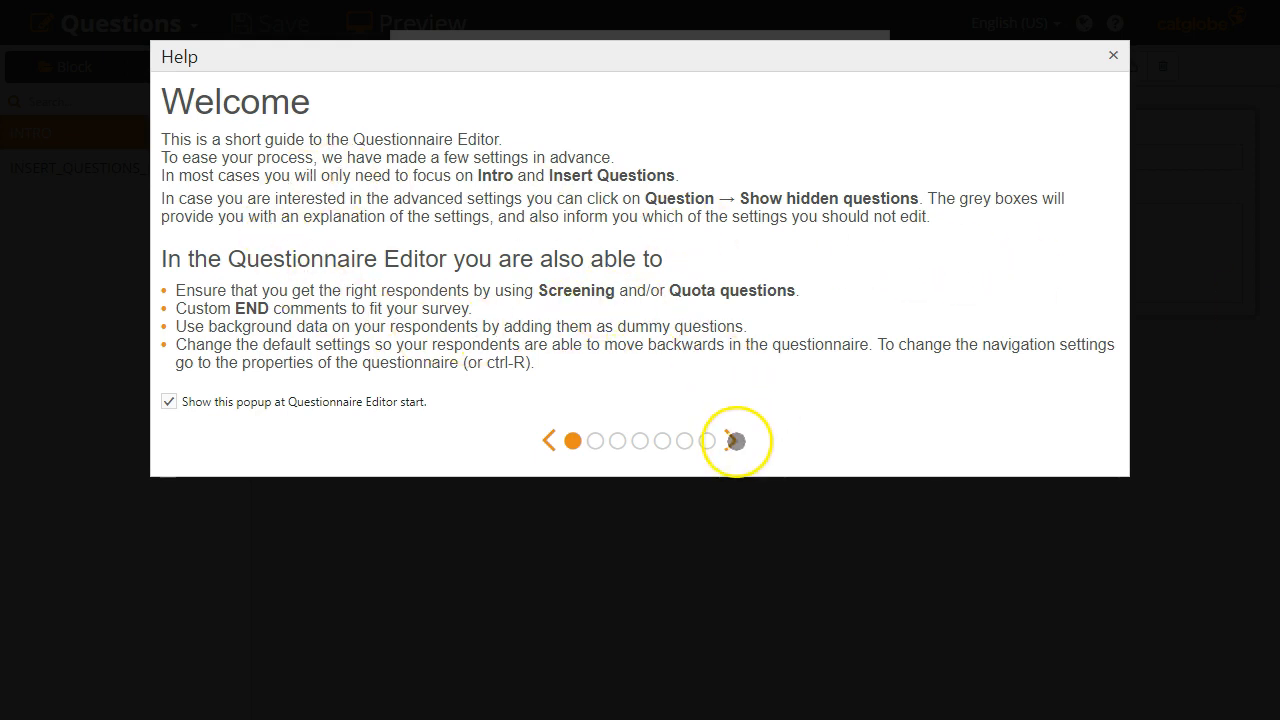
- Page through the Questionnaire Editor's help guide up to Background and Import, and close it
click(733, 440)
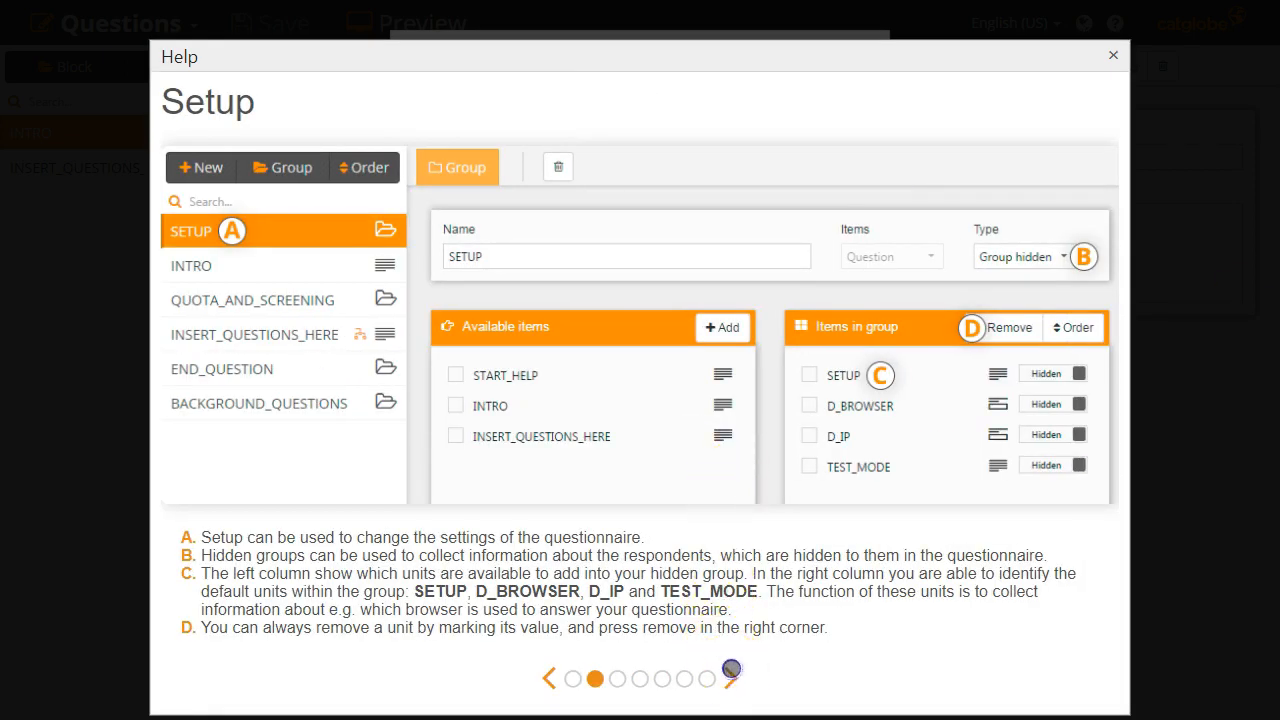
click(731, 677)
click(733, 619)
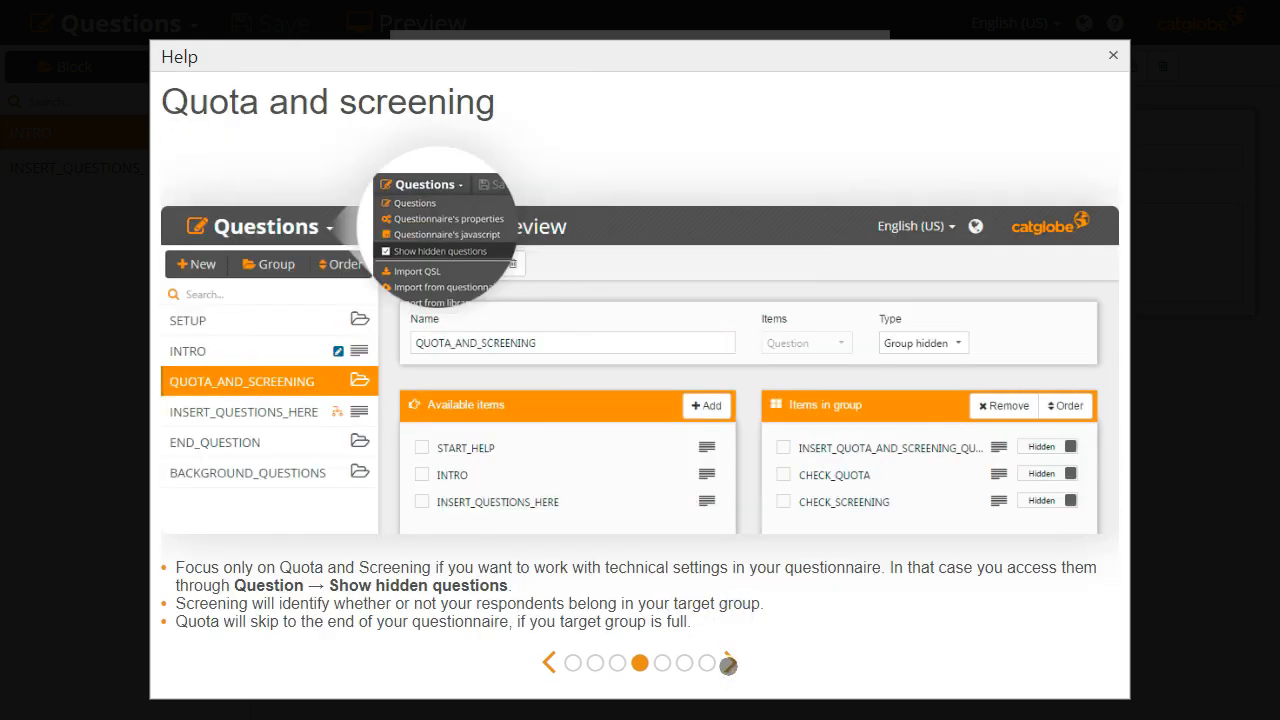
click(730, 662)
click(729, 633)
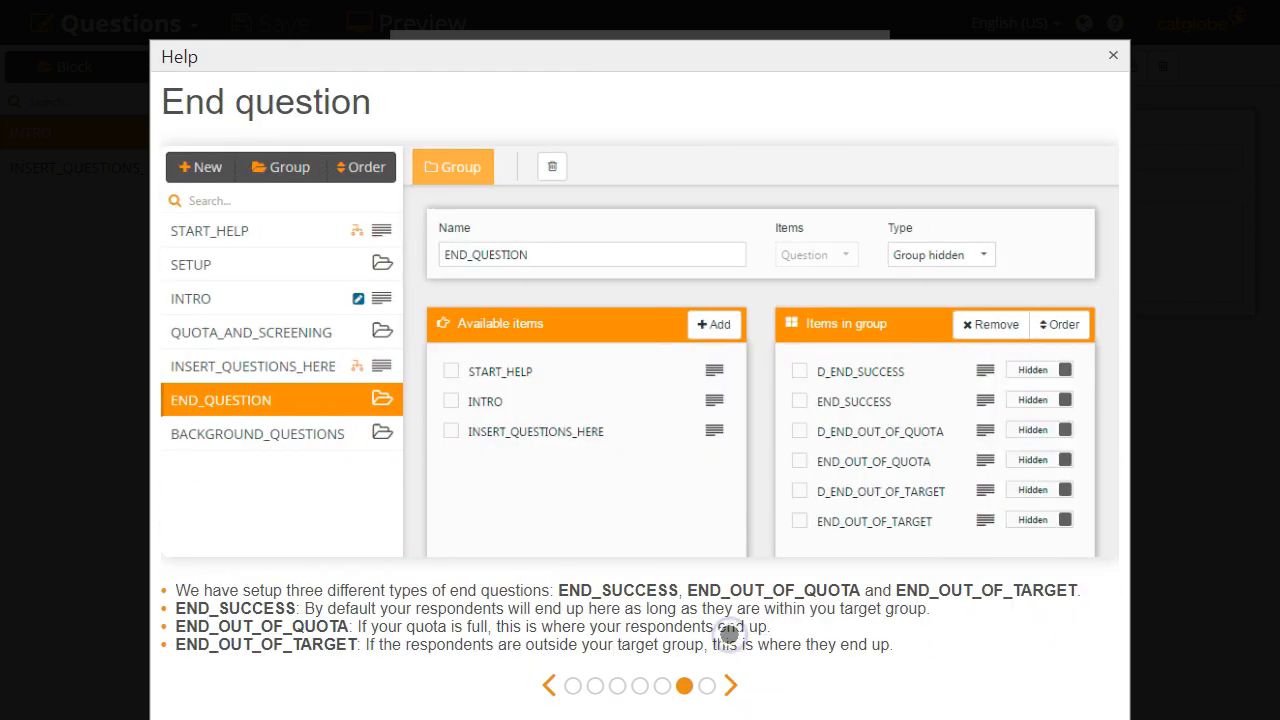
click(731, 686)
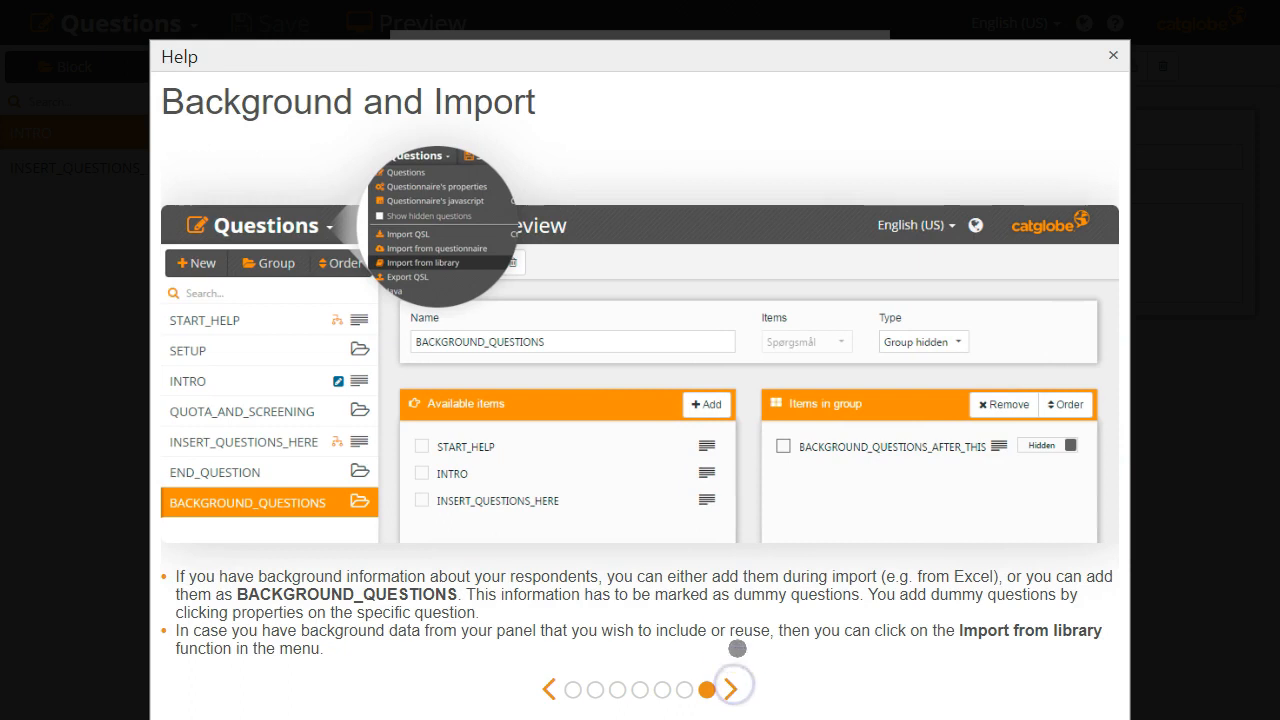
click(1113, 55)
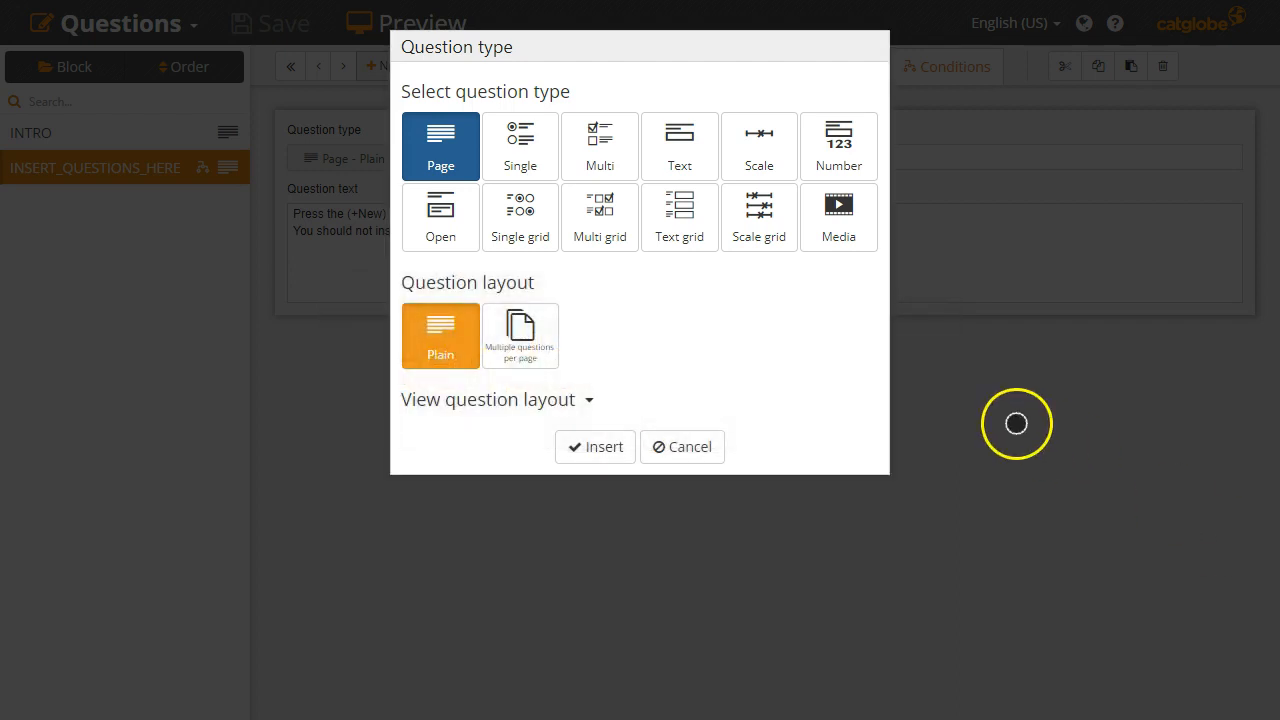
- Insert a Single question with the Plain layout after INSERT_QUESTIONS_HERE and set its question label to "Gender"
click(517, 148)
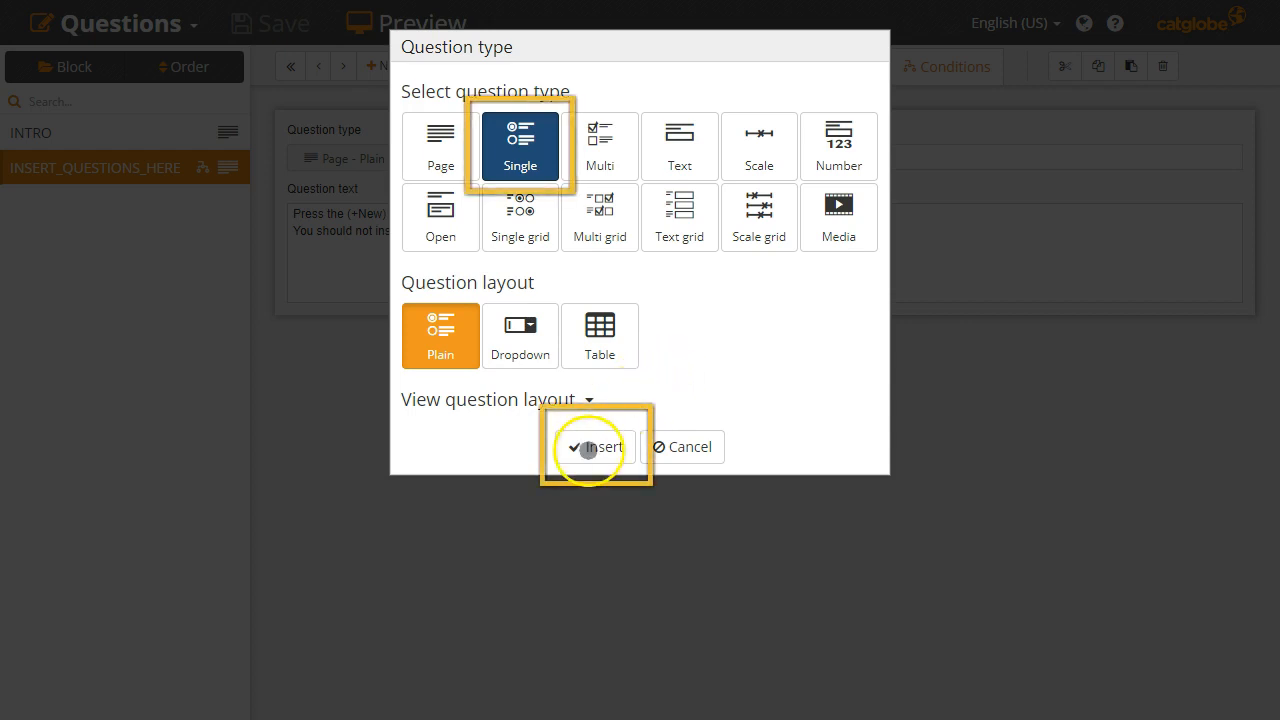
click(594, 447)
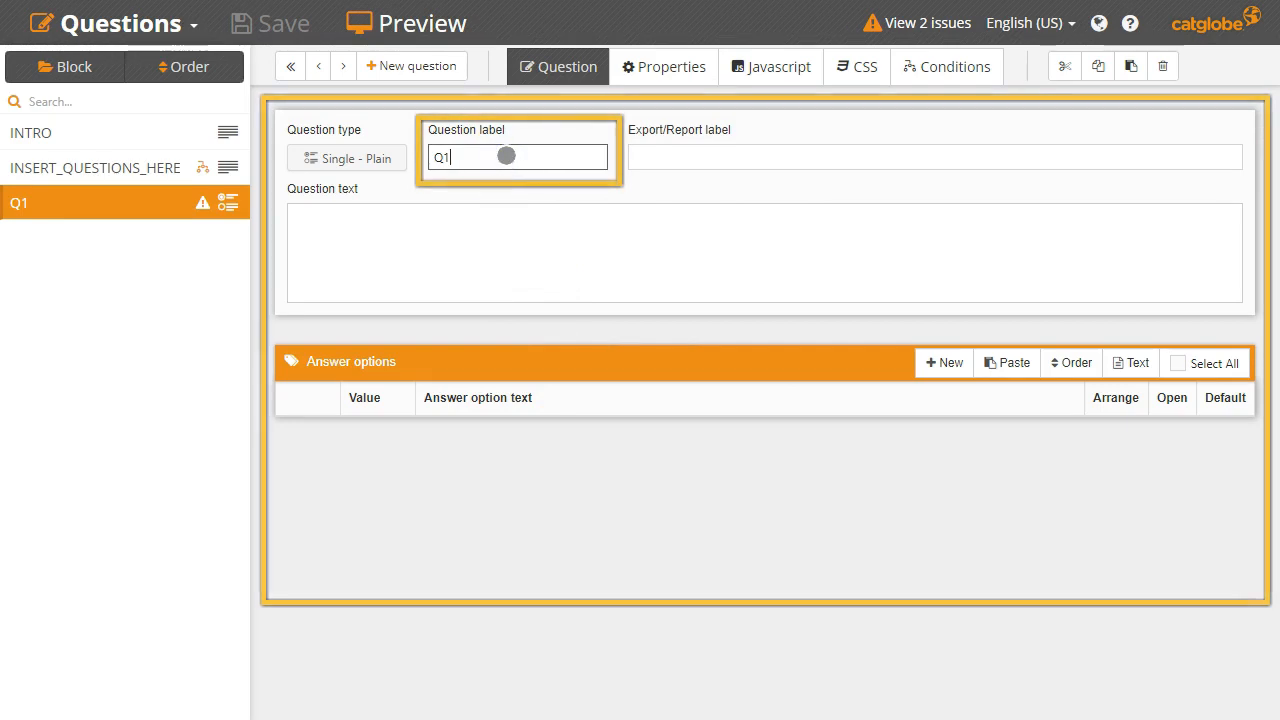
key(BackSpace)
key(BackSpace)
text(Gender)
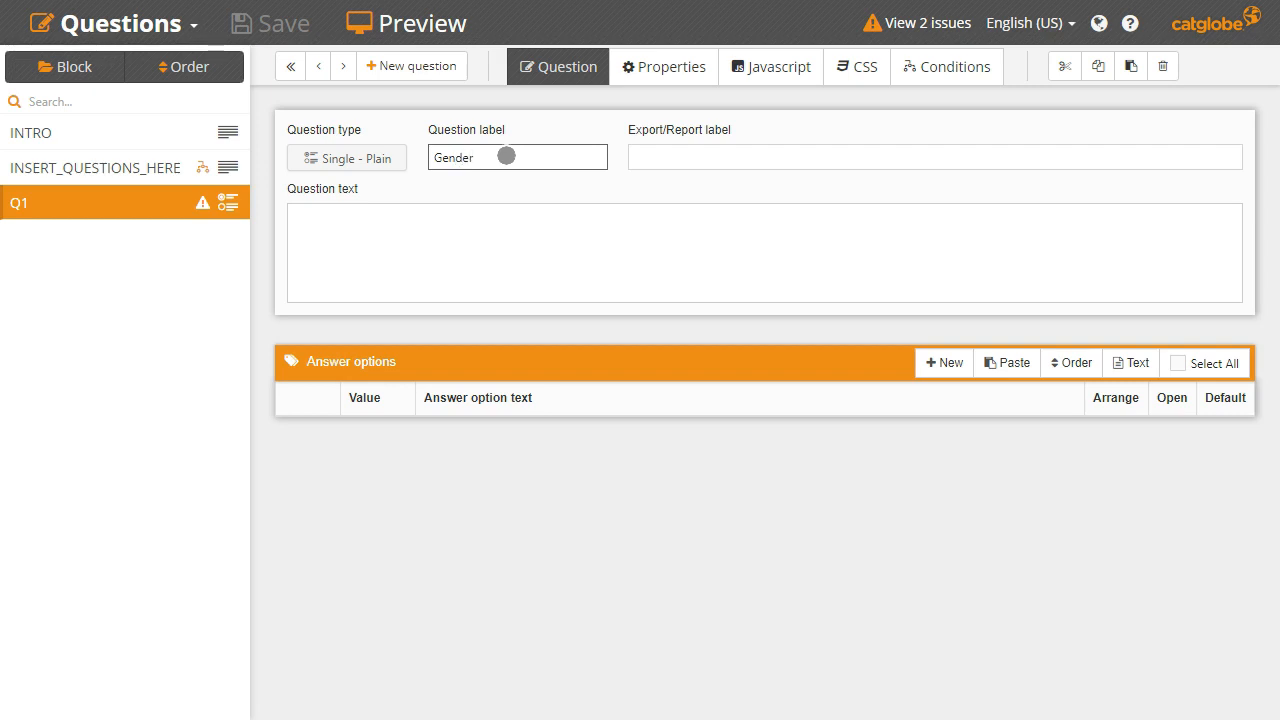
click(694, 234)
key(Return)
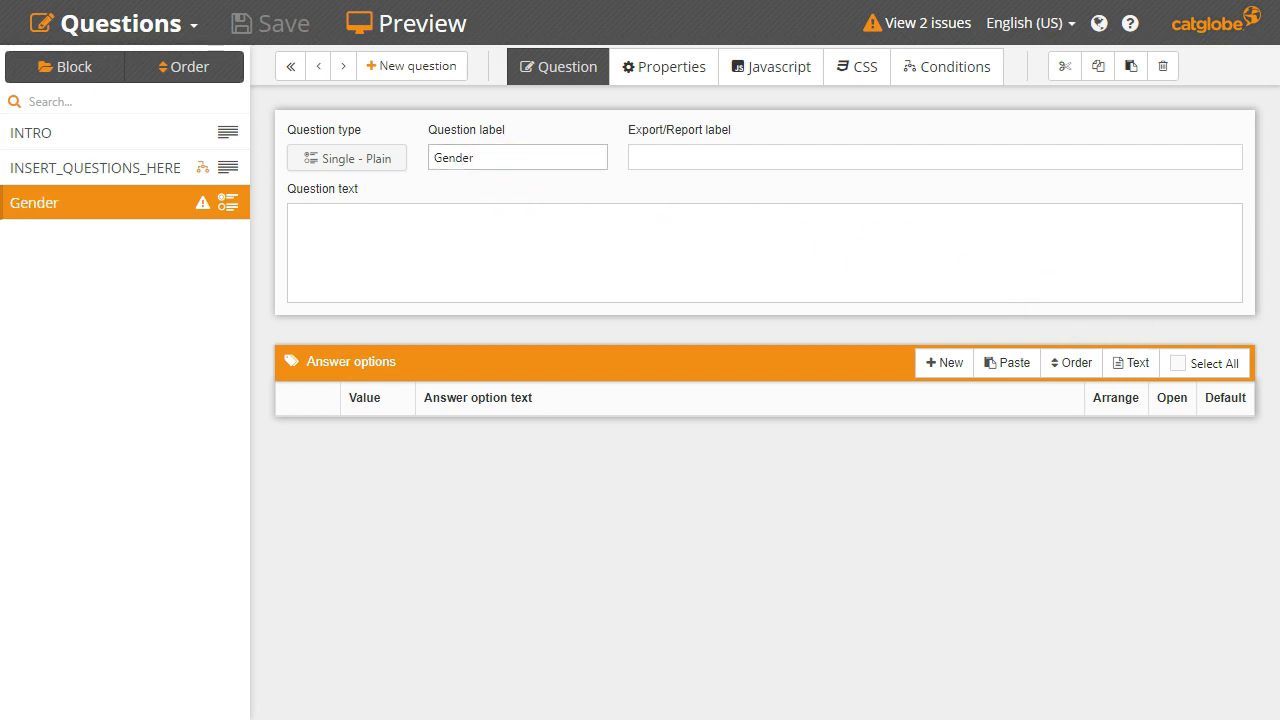
- Enter "What is your gender?" as the question text of the Gender question
click(431, 233)
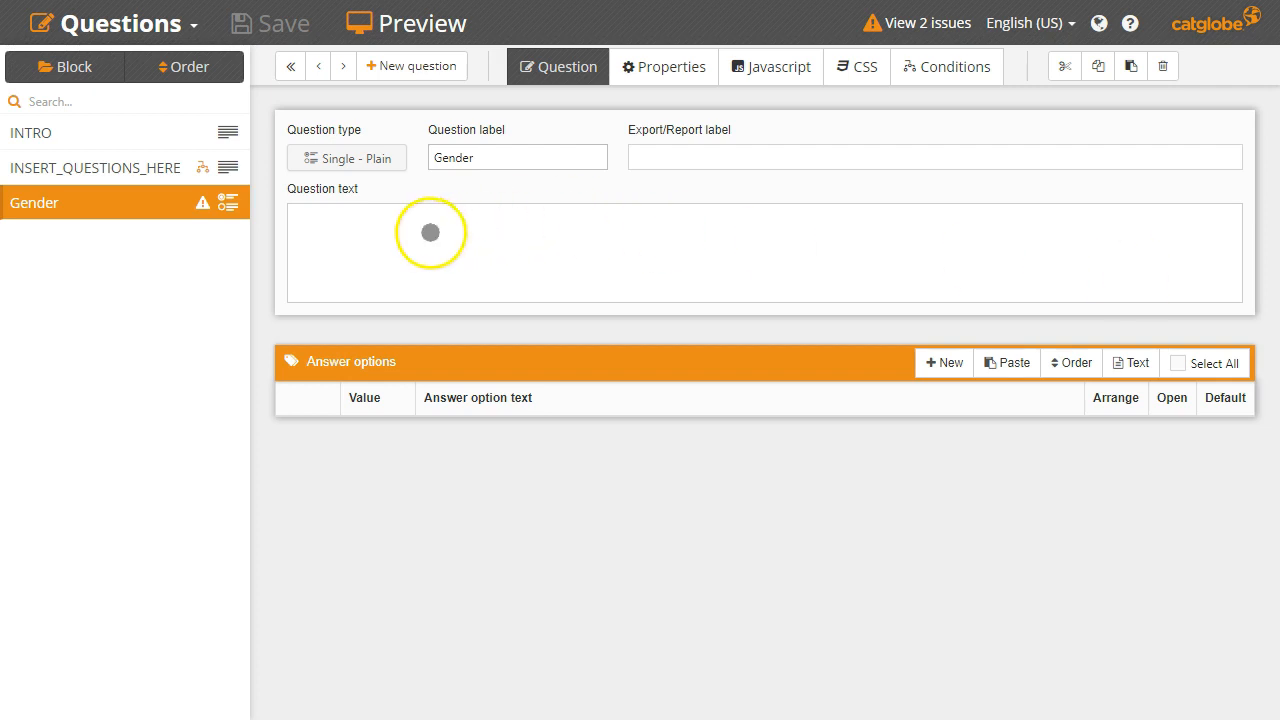
click(424, 243)
text(What is your gender?)
click(581, 267)
click(683, 270)
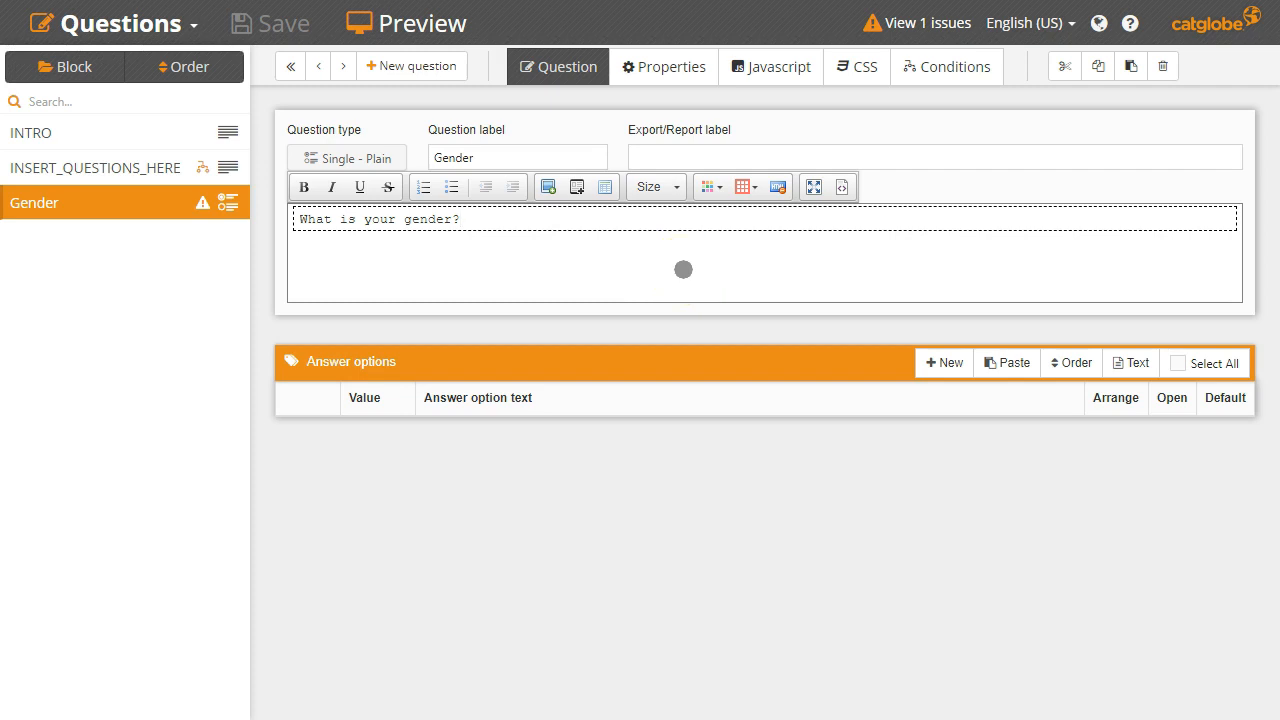
- Remove the formatting from the whole Gender question text
key(ctrl+a)
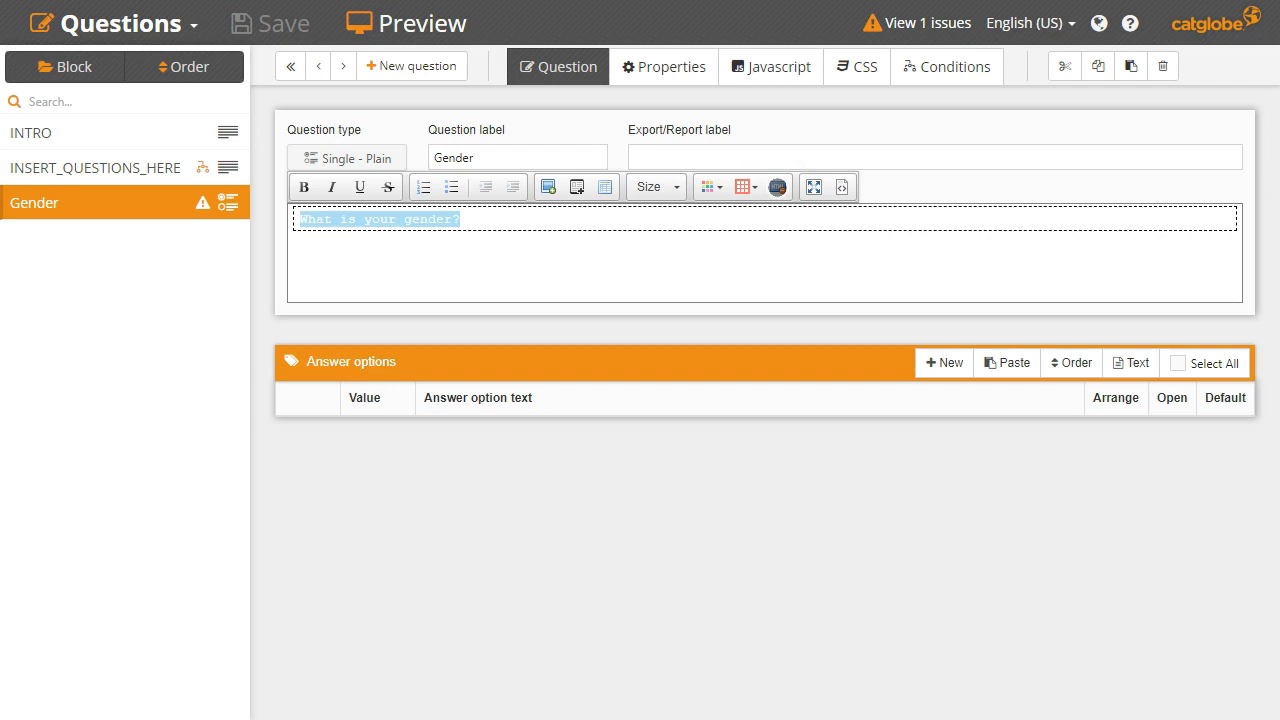
right_click(643, 242)
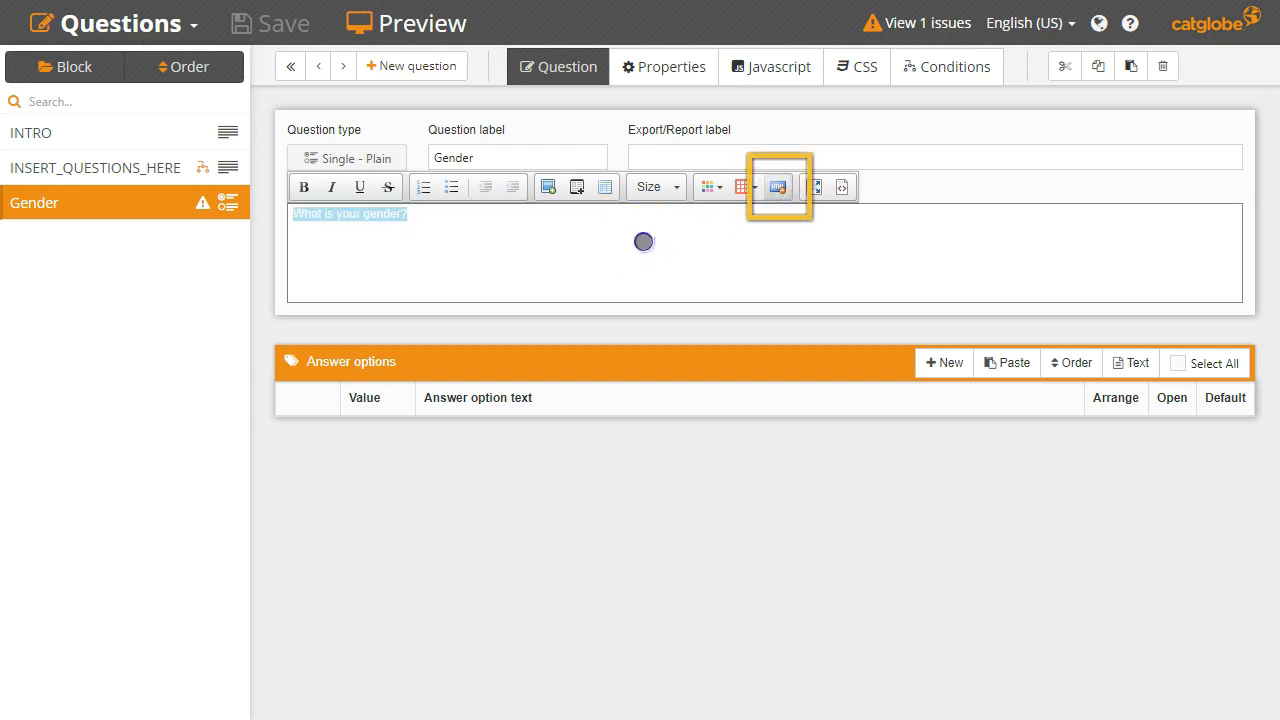
click(643, 246)
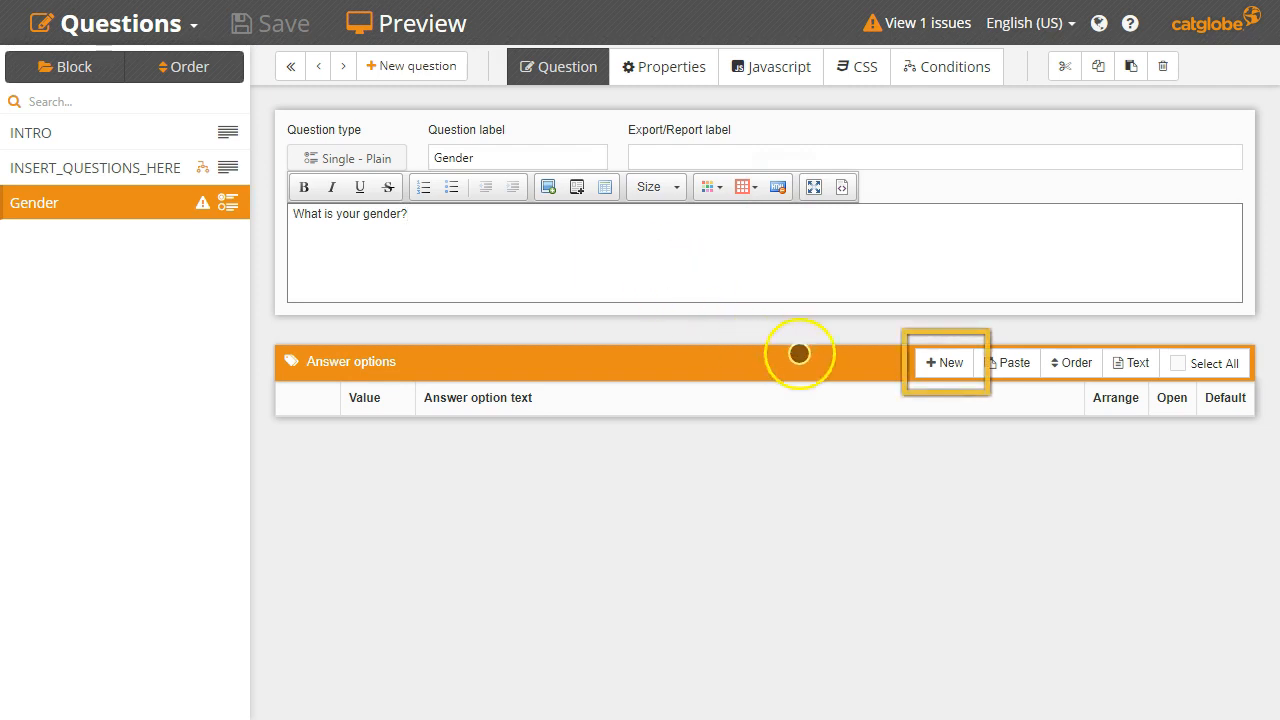
- Add the answer options "Female", "Male" and "Other" to the Gender question
click(943, 363)
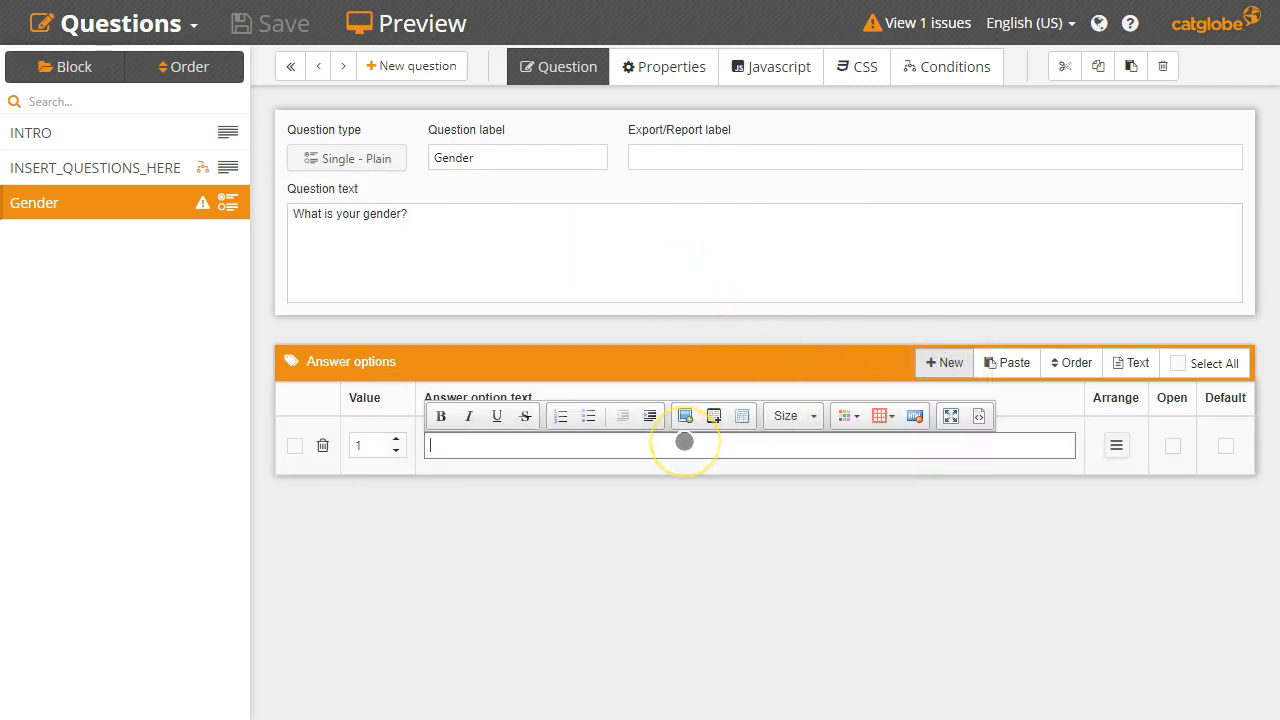
text(Female)
key(Return)
text(Male)
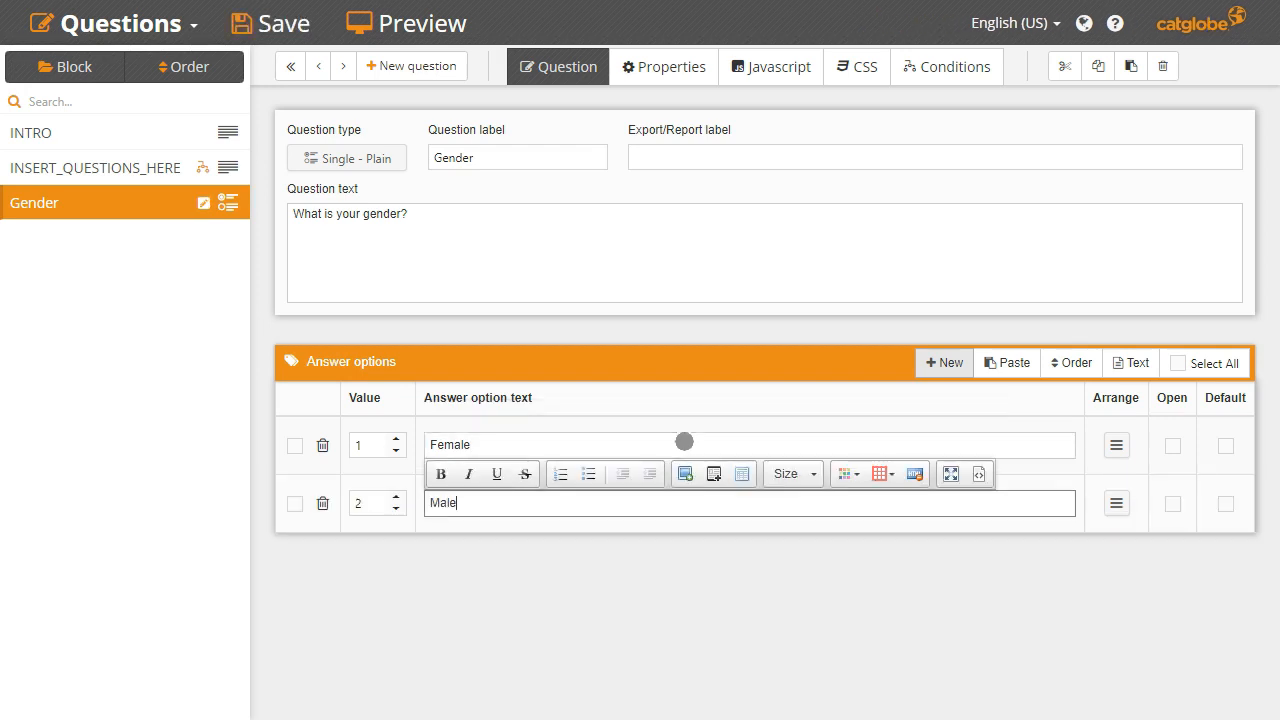
key(Return)
text(Other)
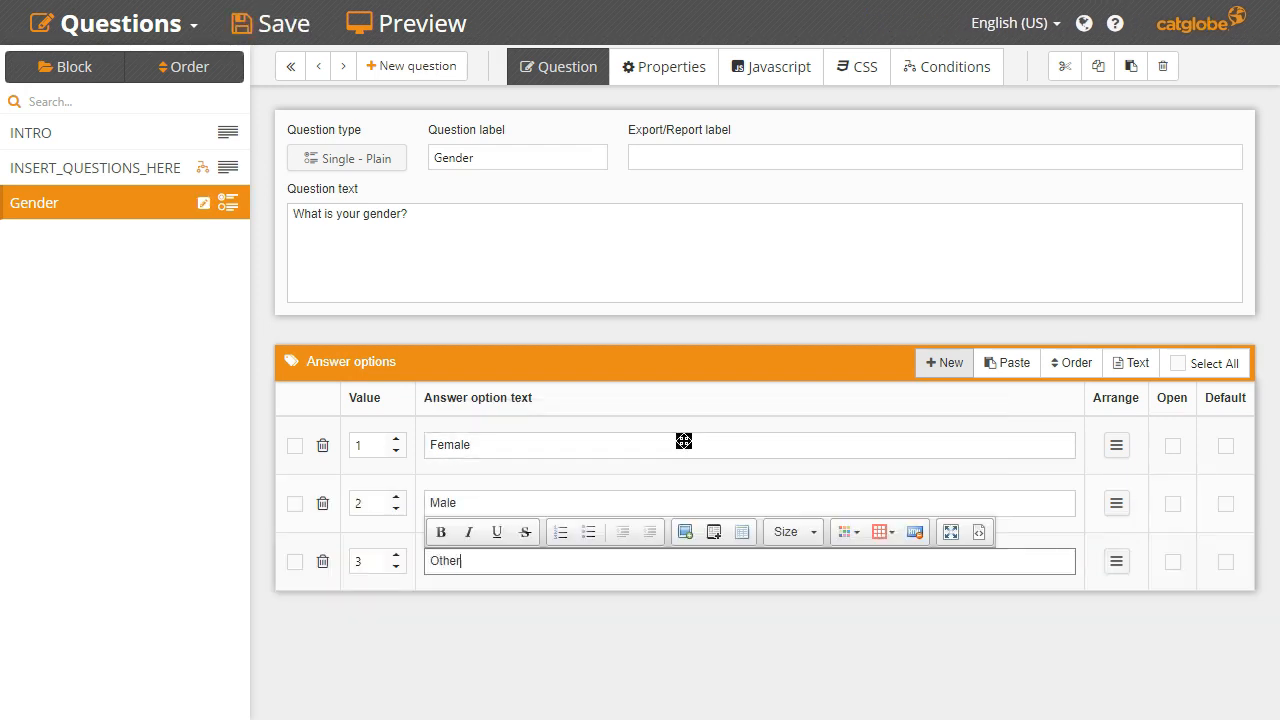
- Set the value of the Other option to 99 and the arrangement of Female and Male to random
click(360, 560)
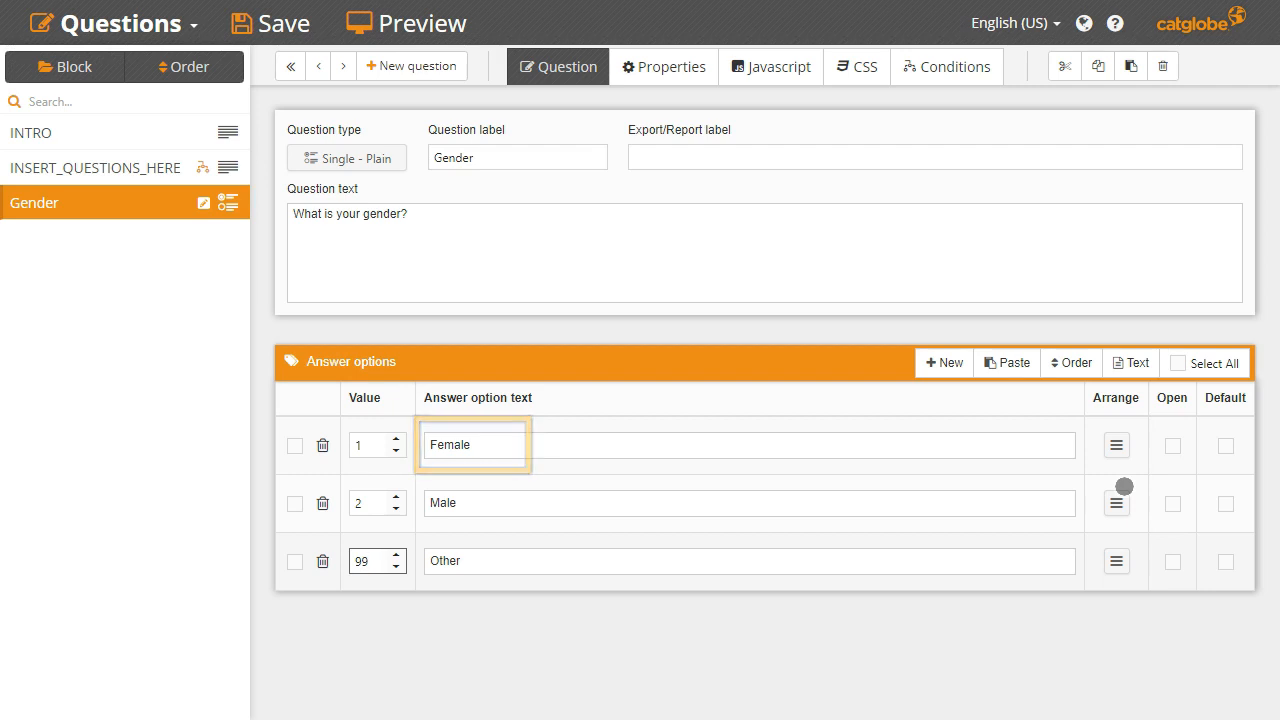
click(1116, 446)
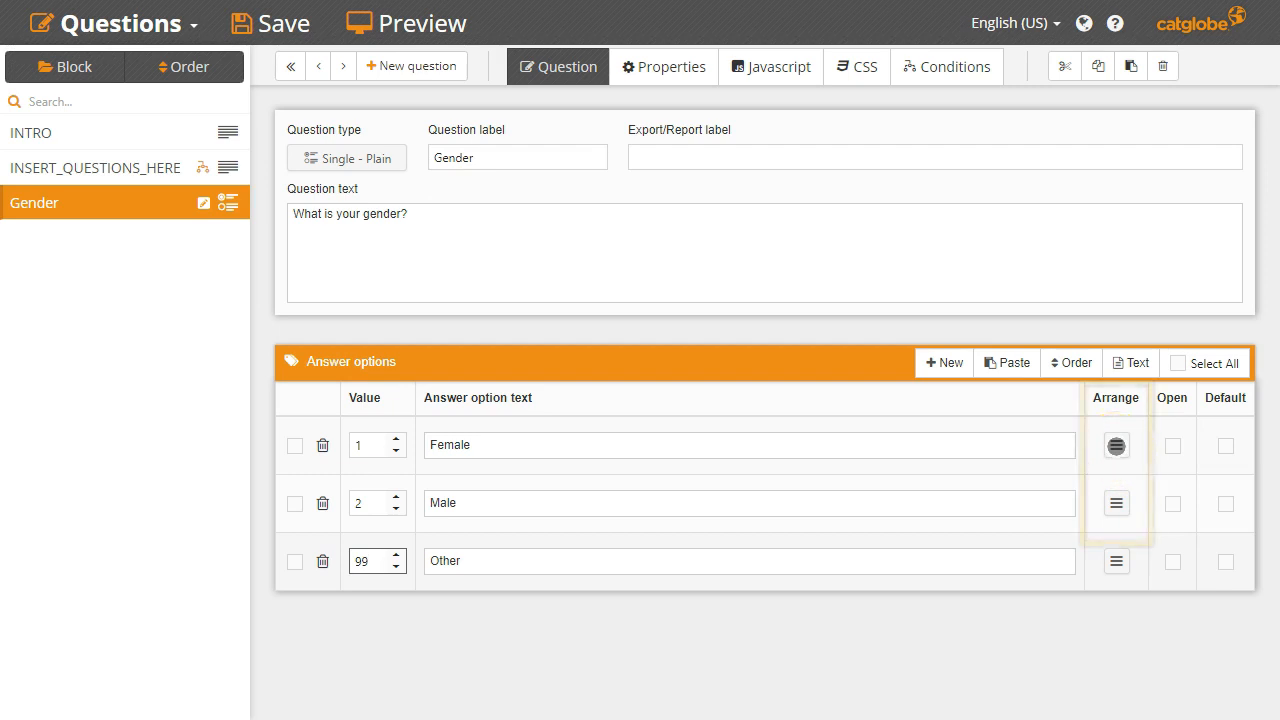
click(1116, 446)
click(1116, 503)
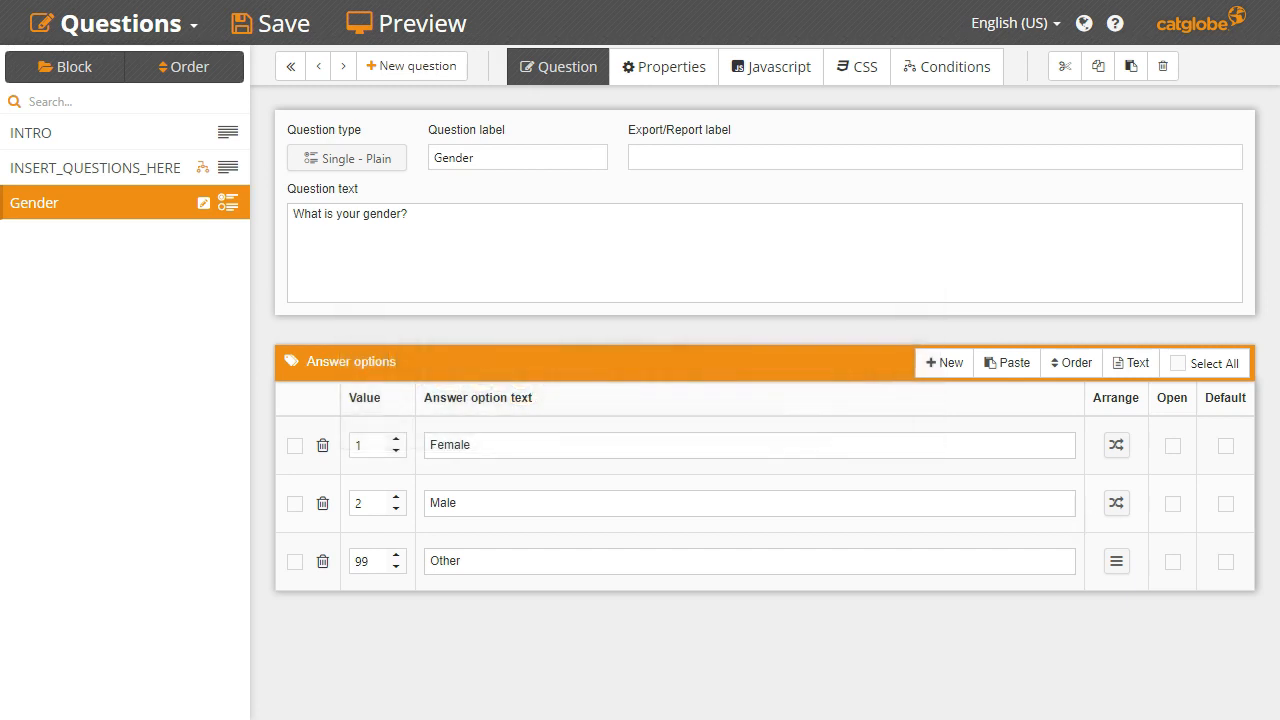
- Insert a single-choice question with plain layout after Gender and label it USERAZOR
click(447, 66)
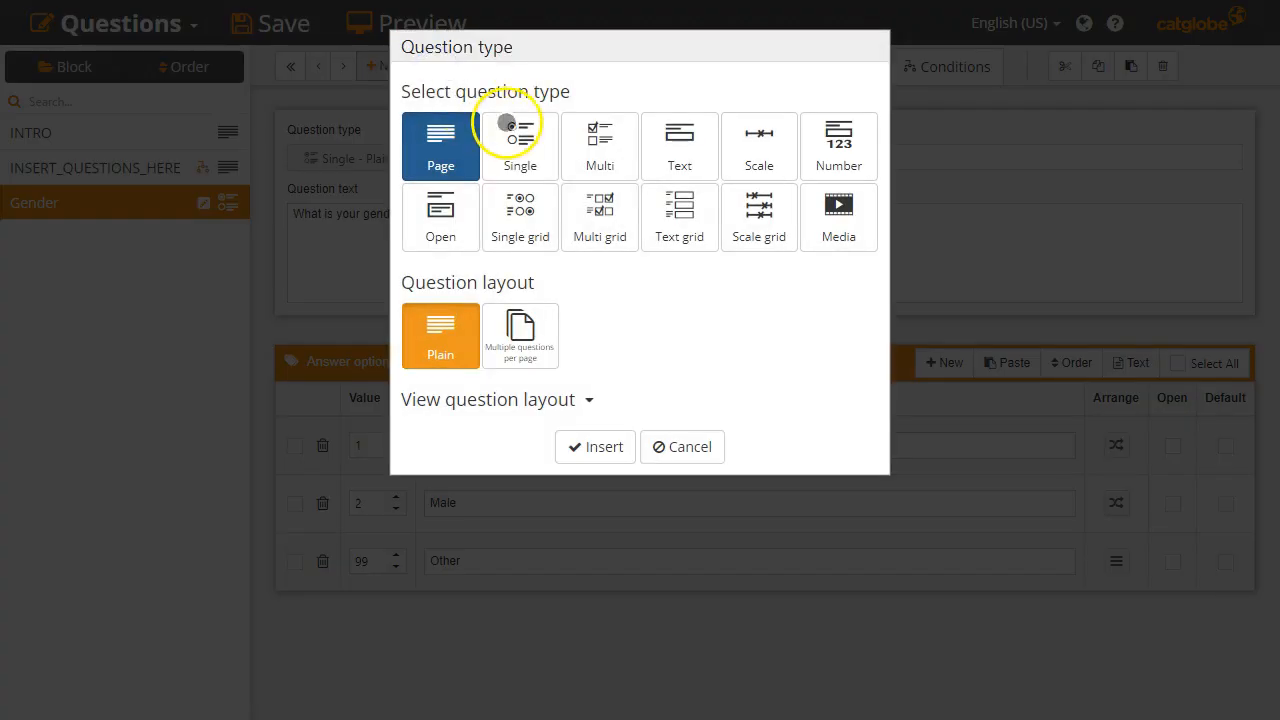
click(520, 141)
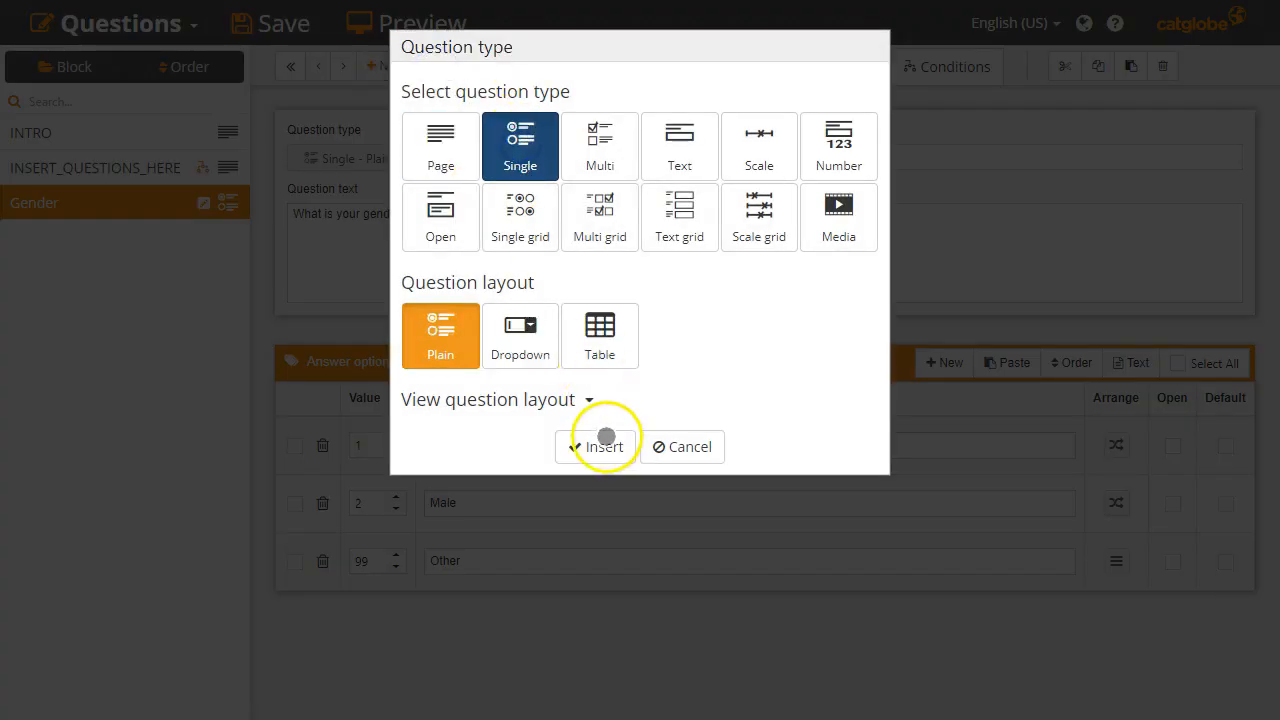
click(600, 446)
click(536, 158)
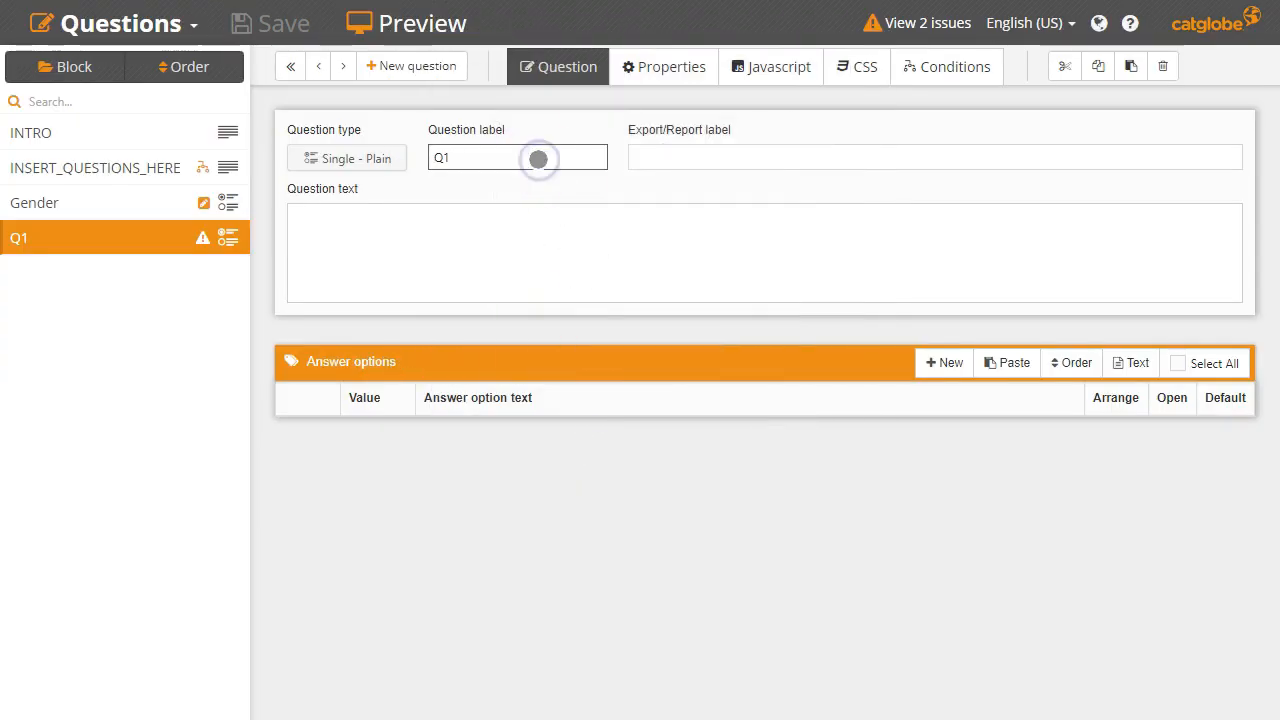
text(USERAZOR)
click(583, 191)
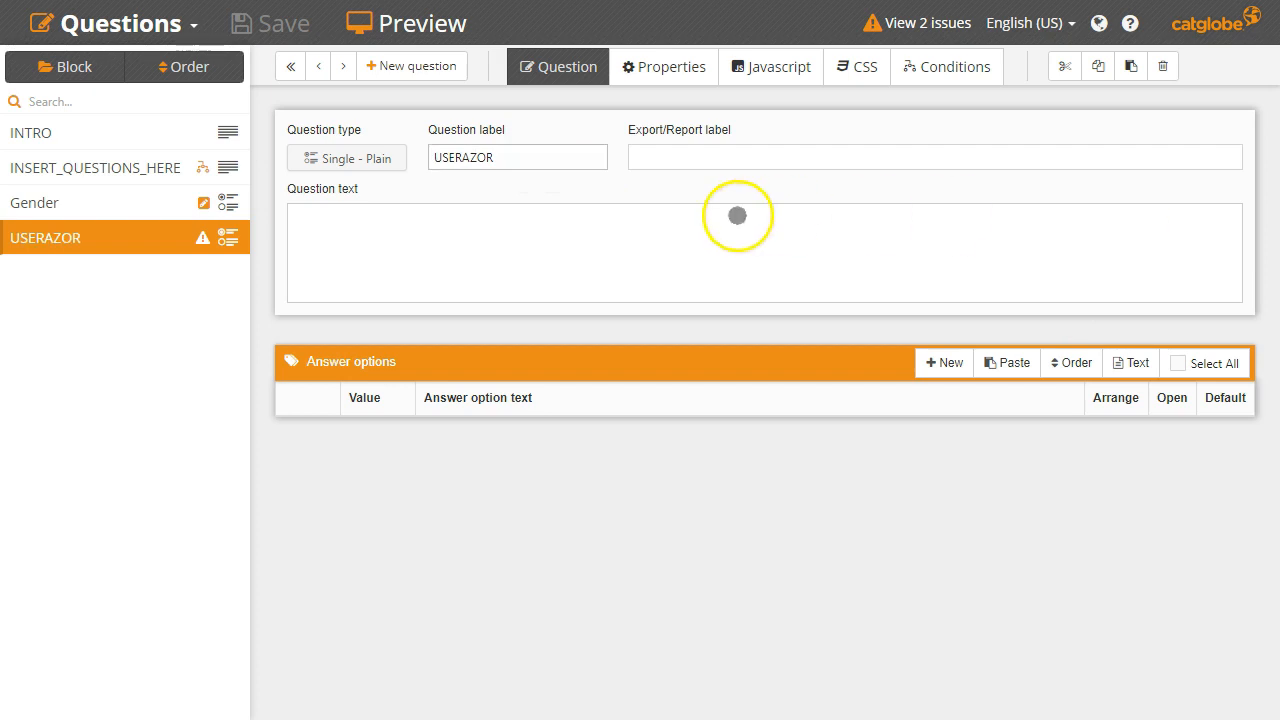
- Enter "Do you use a razor?" as the USERAZOR question text and remove its formatting
click(611, 233)
key(ctrl+v)
key(ctrl+a)
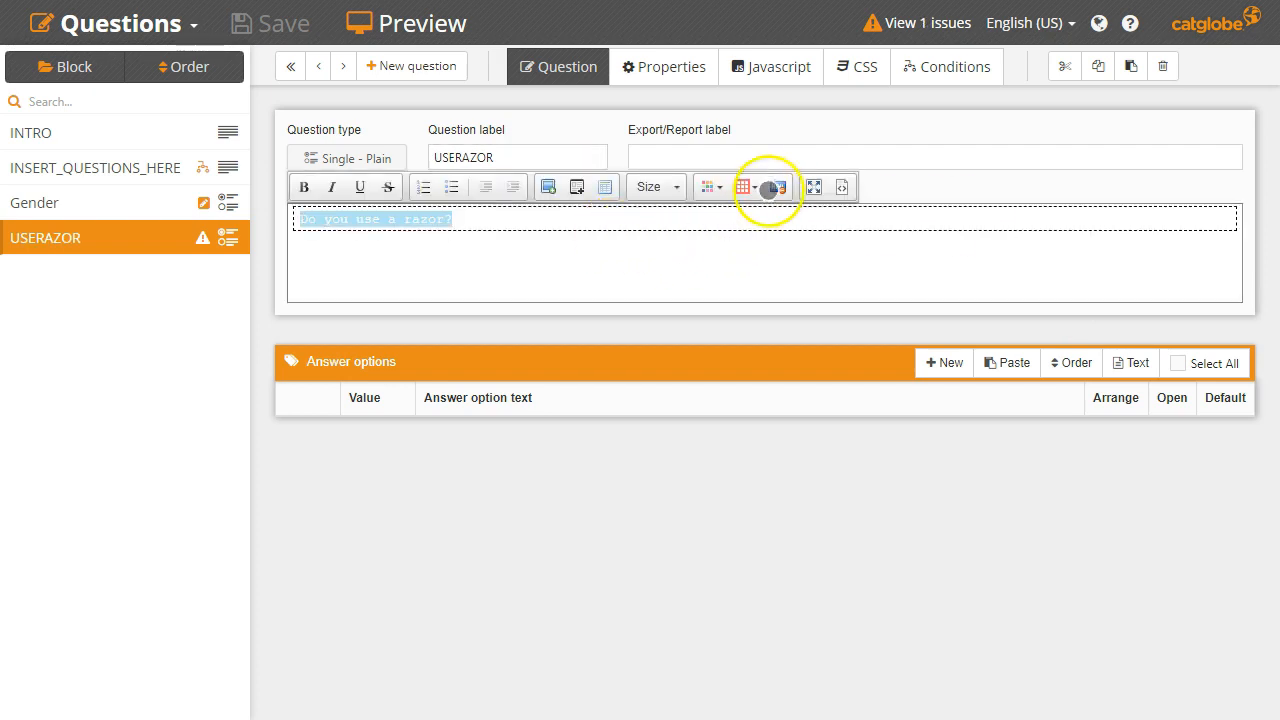
click(776, 188)
- Add the answer options "Yes", "No" and "Don't know" to USERAZOR and set the arrangement of Yes and No to random
click(936, 362)
text(Yes)
click(933, 362)
text(No)
click(933, 362)
text(Don't know)
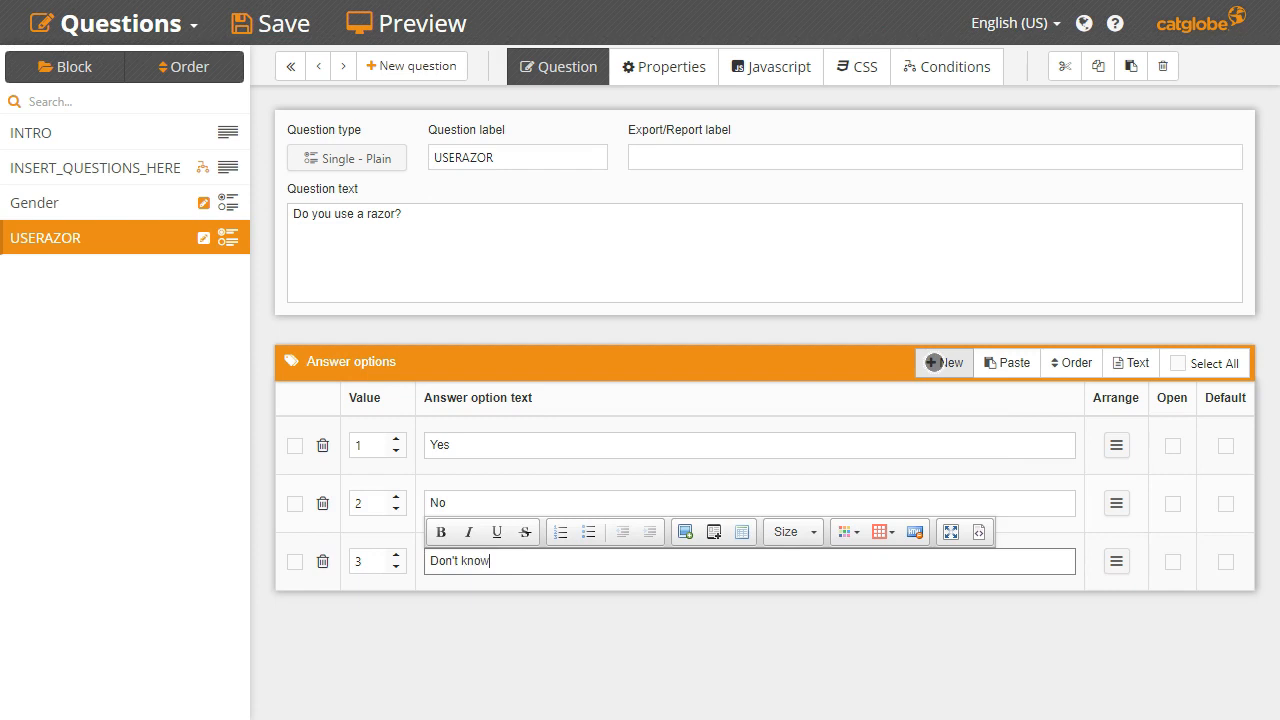
click(1117, 445)
click(1117, 501)
- Insert another single-choice question with plain layout and label it SHAVEFREQ
click(420, 66)
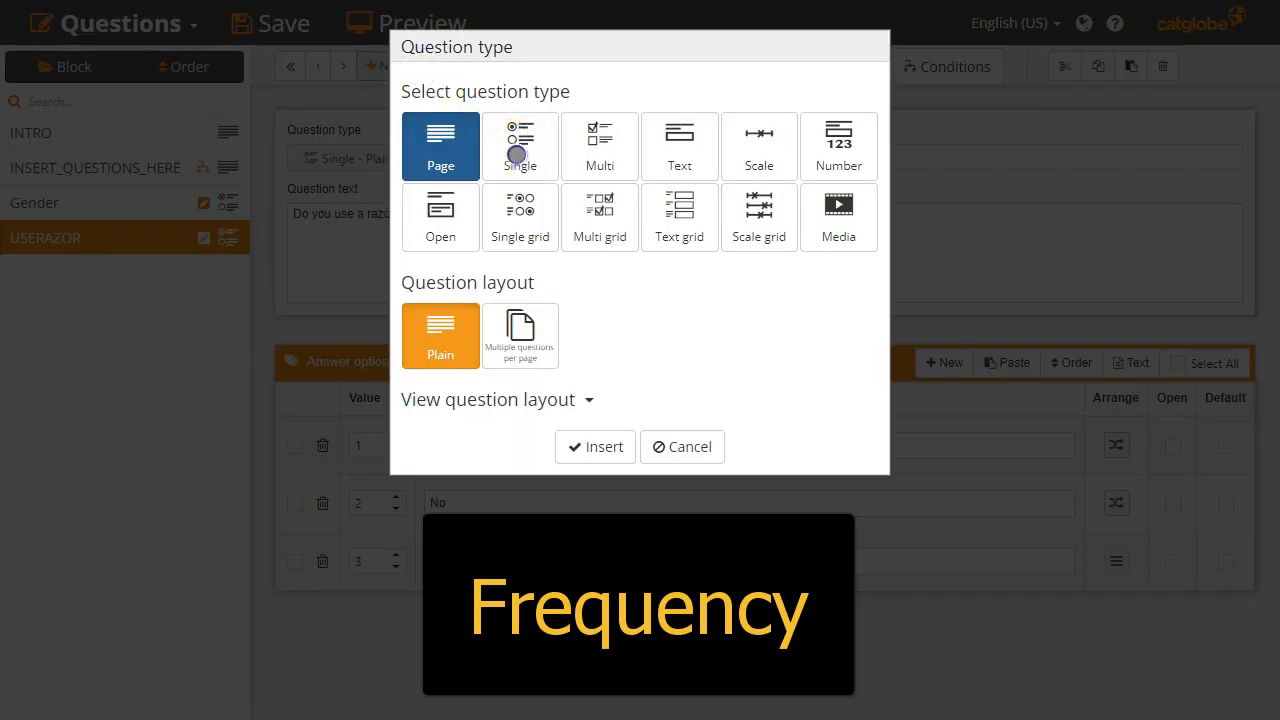
click(516, 153)
click(597, 447)
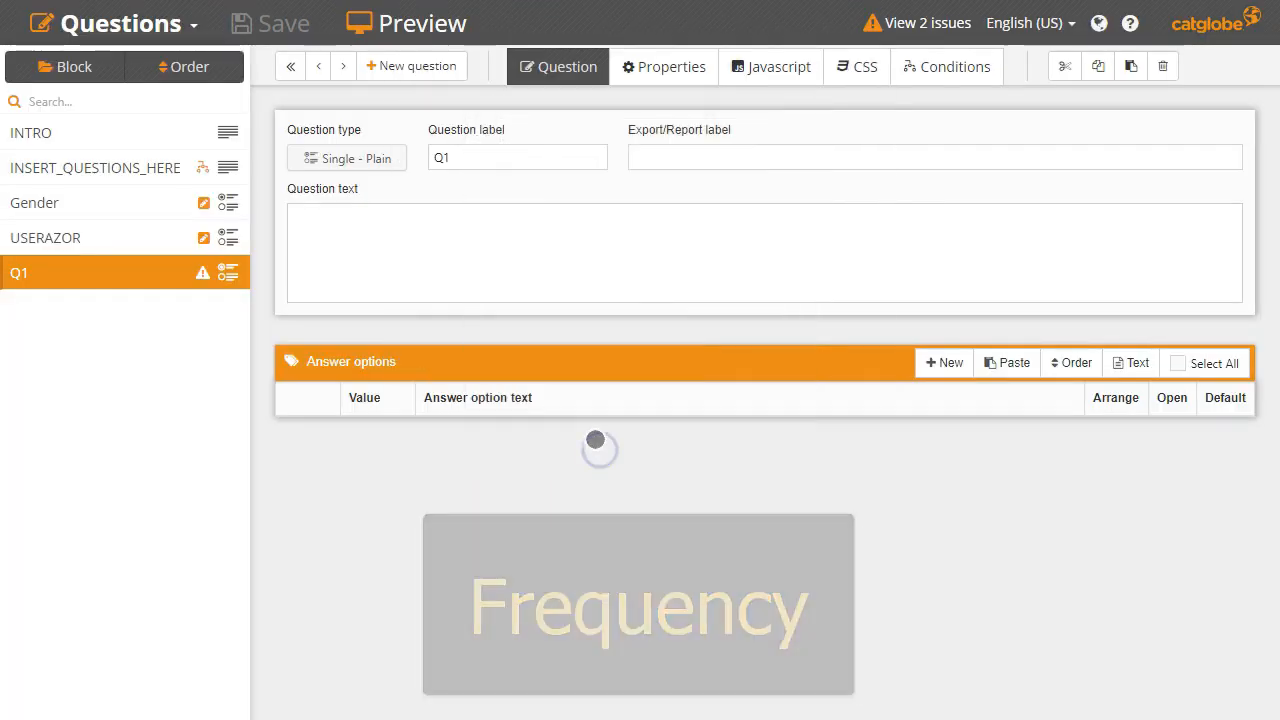
click(503, 155)
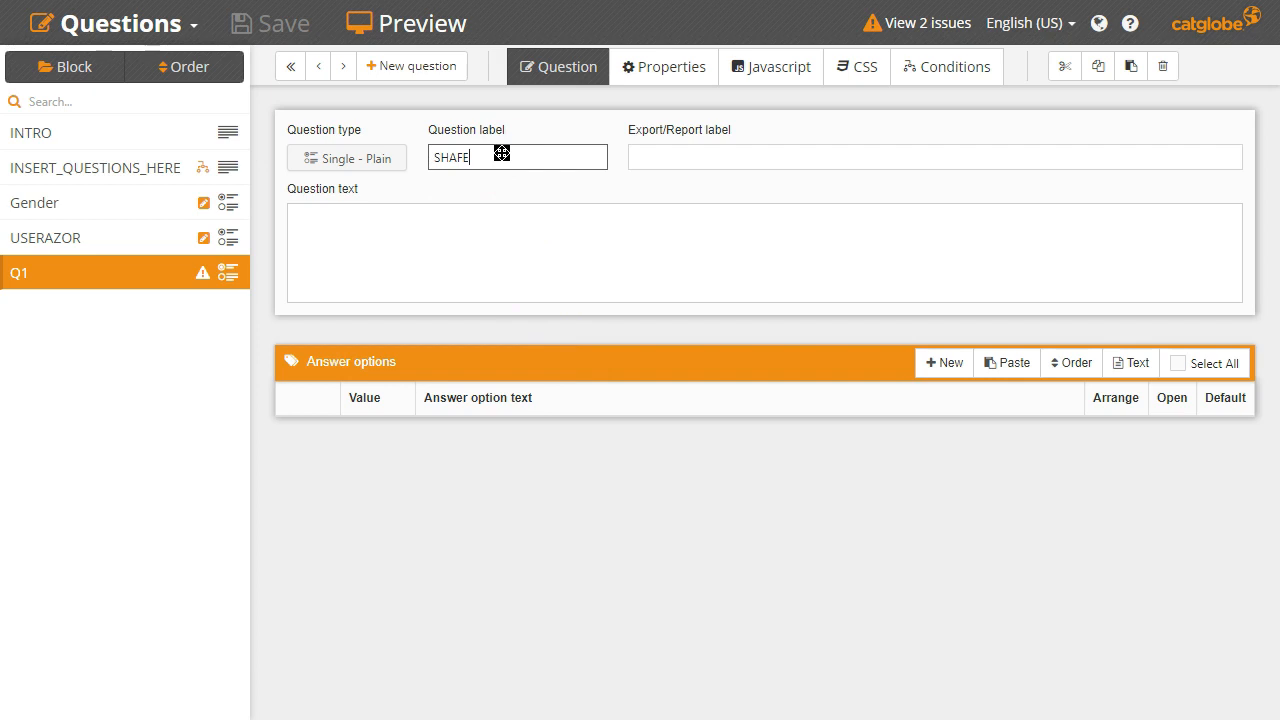
text(SHAFEFREQ)
click(465, 160)
key(BackSpace)
text(V)
- Enter "How often to you shave?" as the SHAVEFREQ question text and remove its formatting
click(666, 256)
click(540, 206)
text(How often to you shave?)
key(ctrl+a)
- Add the answer options "Seldom", "Often" and an open "Other" to SHAVEFREQ and save the questionnaire
click(943, 363)
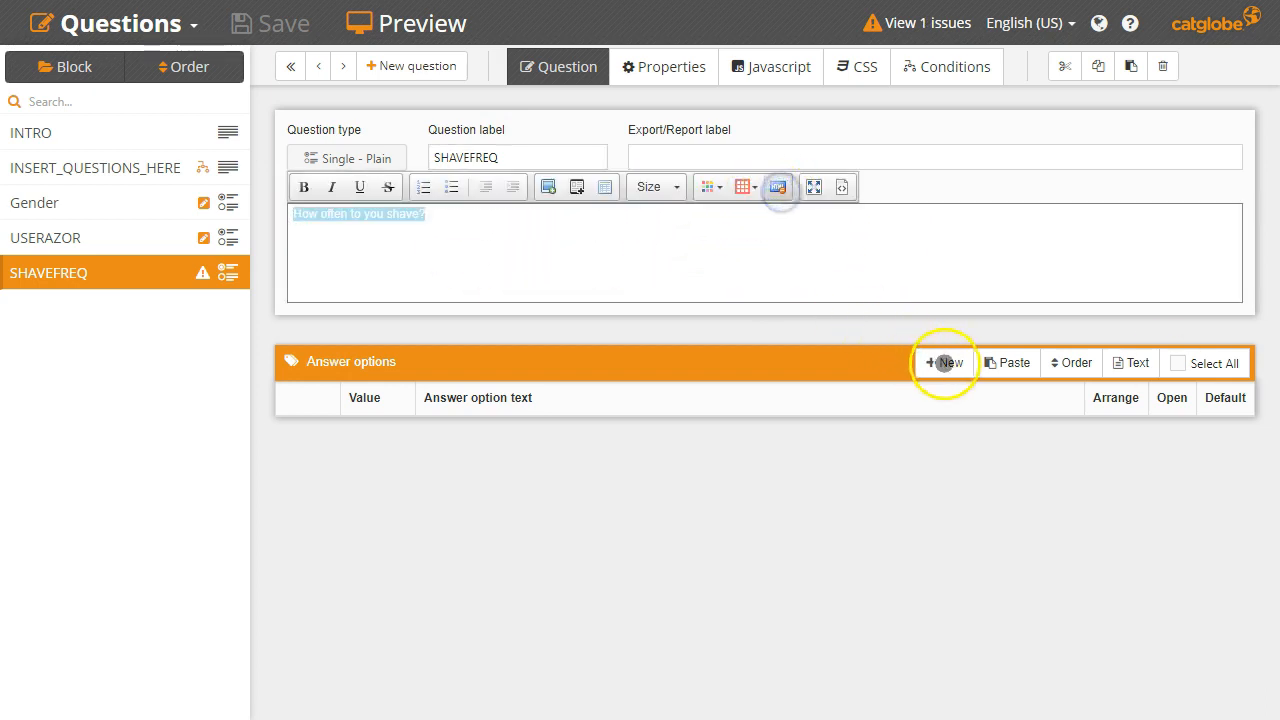
text(Seldom)
click(943, 363)
text(Often)
click(943, 363)
text(Other)
click(1173, 561)
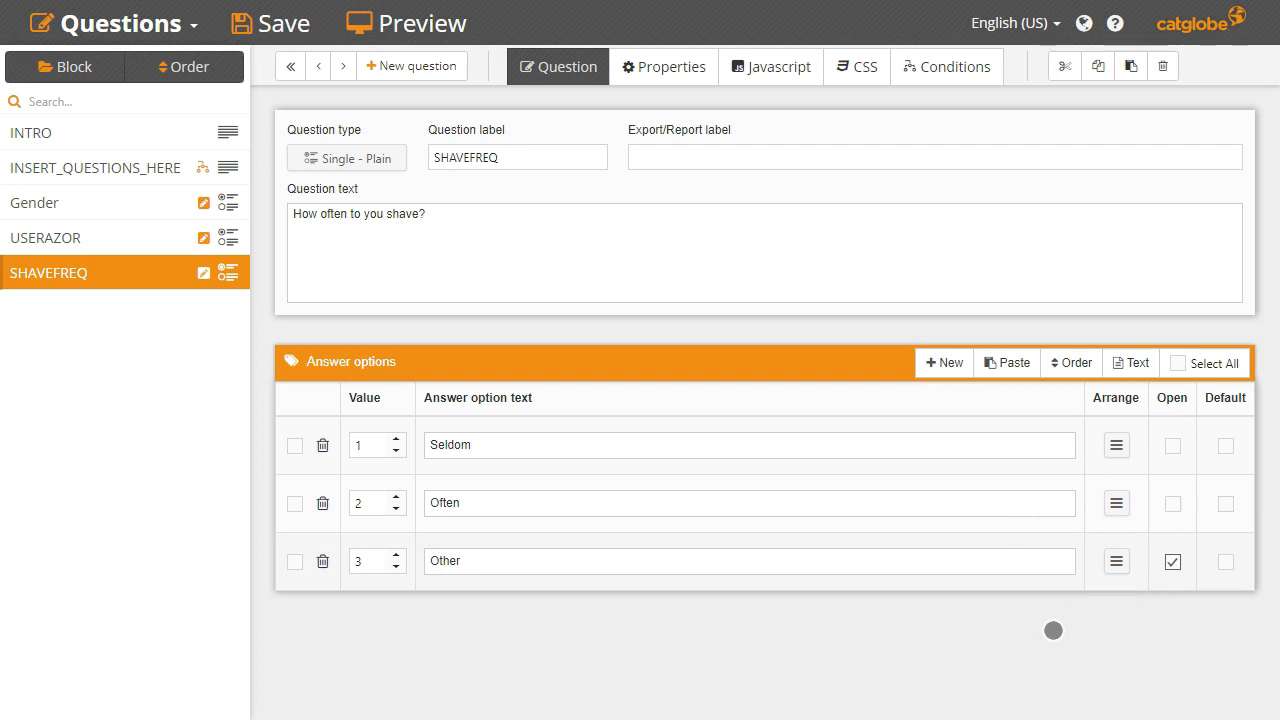
key(ctrl+s)
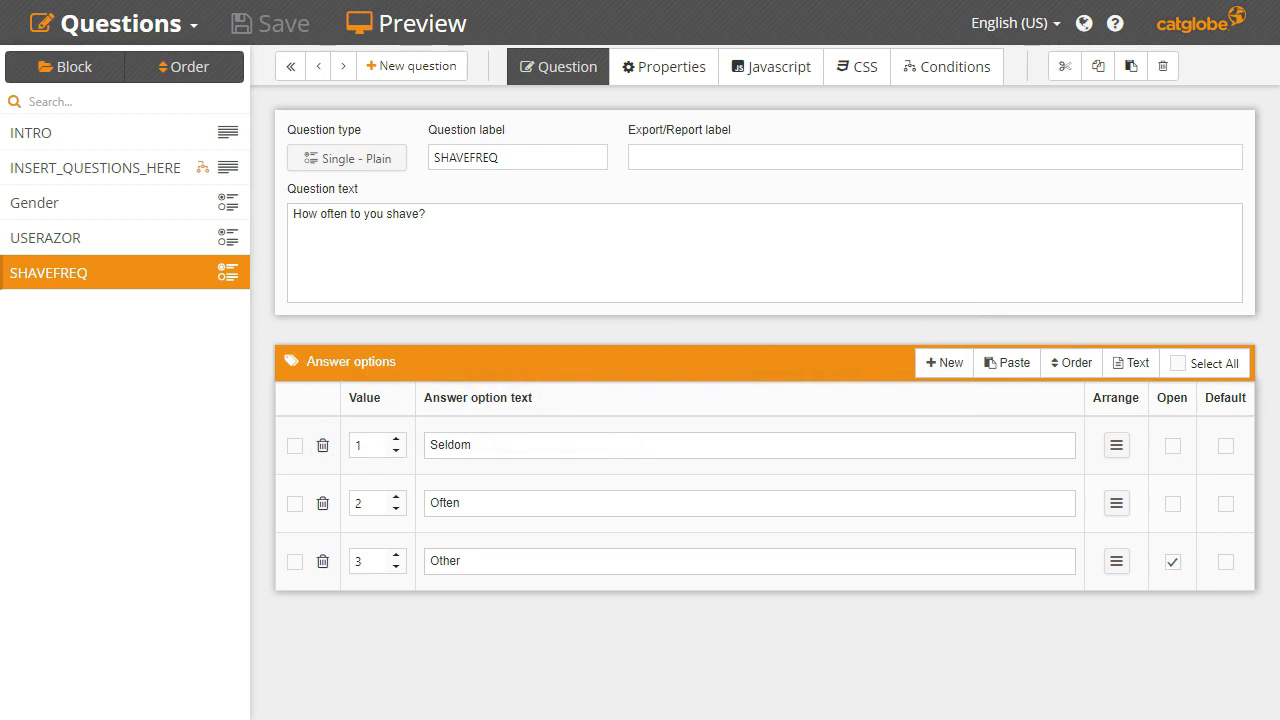
- Insert a multiple-choice question with plain layout after SHAVEFREQ and label it BRANDKNOW
click(402, 66)
click(598, 148)
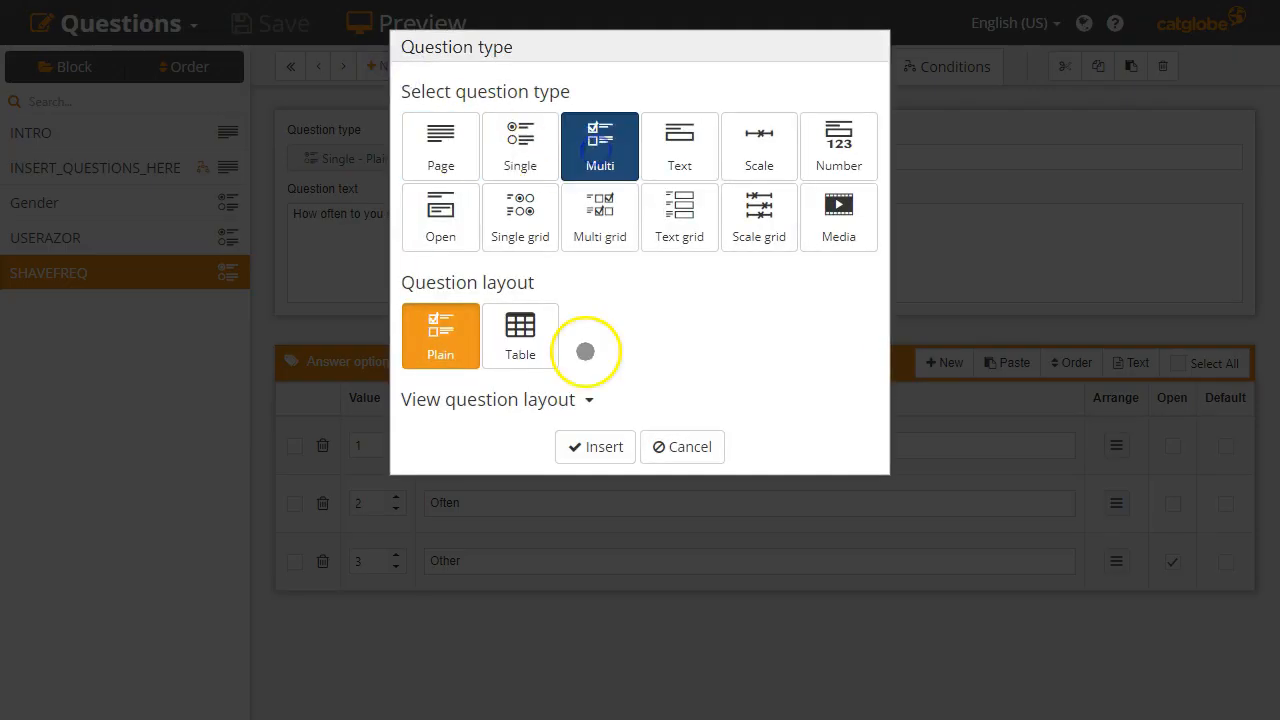
click(586, 447)
click(526, 157)
key(BackSpace)
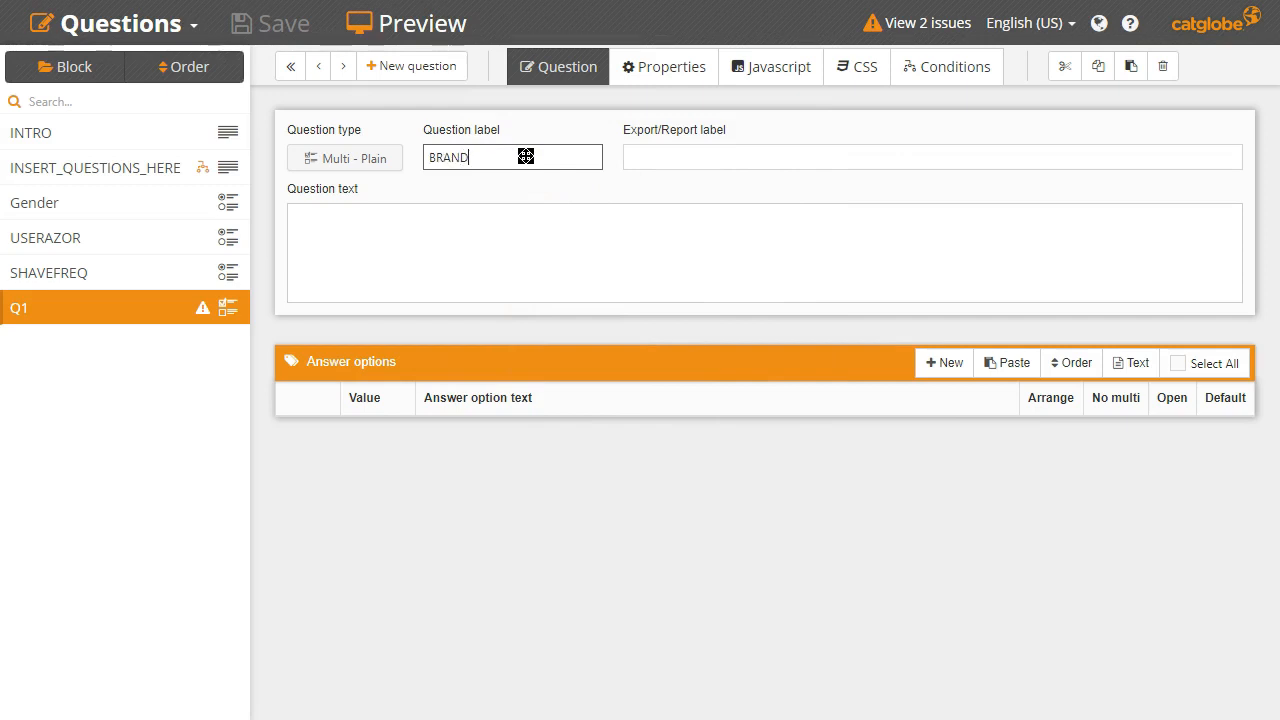
click(817, 199)
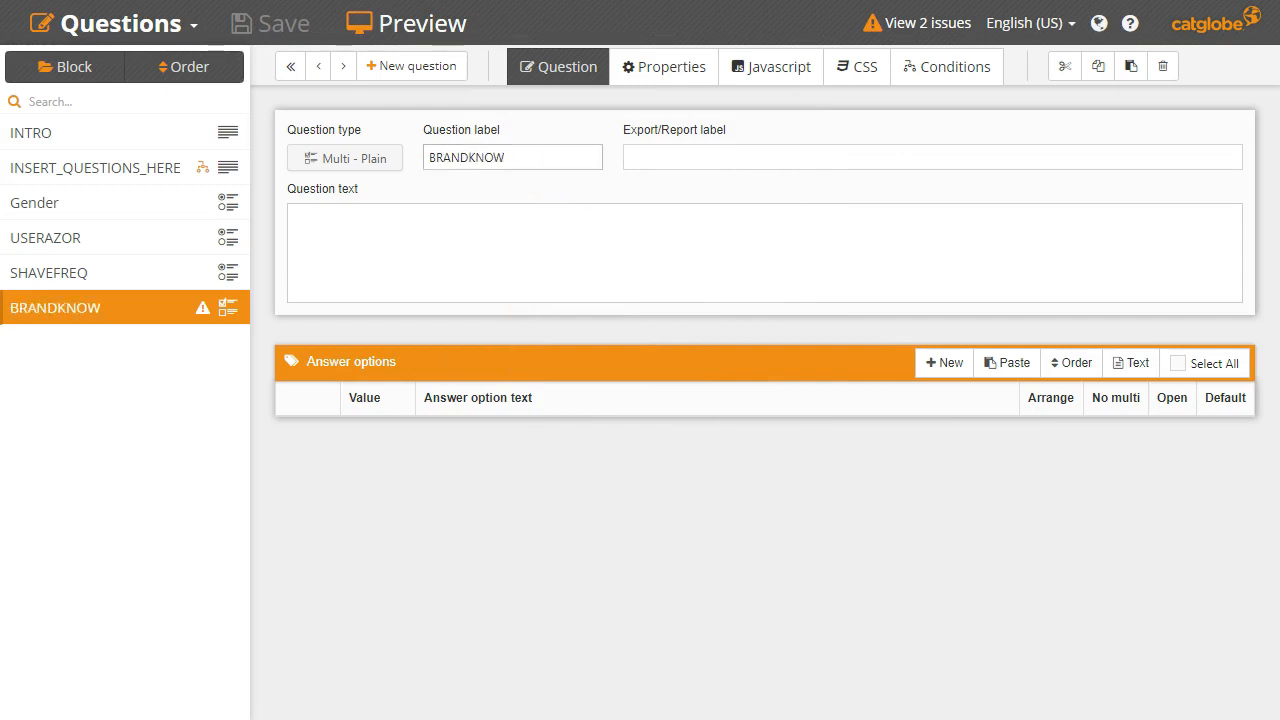
- Enter "Which razor brands do you know?" as the BRANDKNOW question text and remove its formatting
click(583, 246)
text(Which razor brands do you know?)
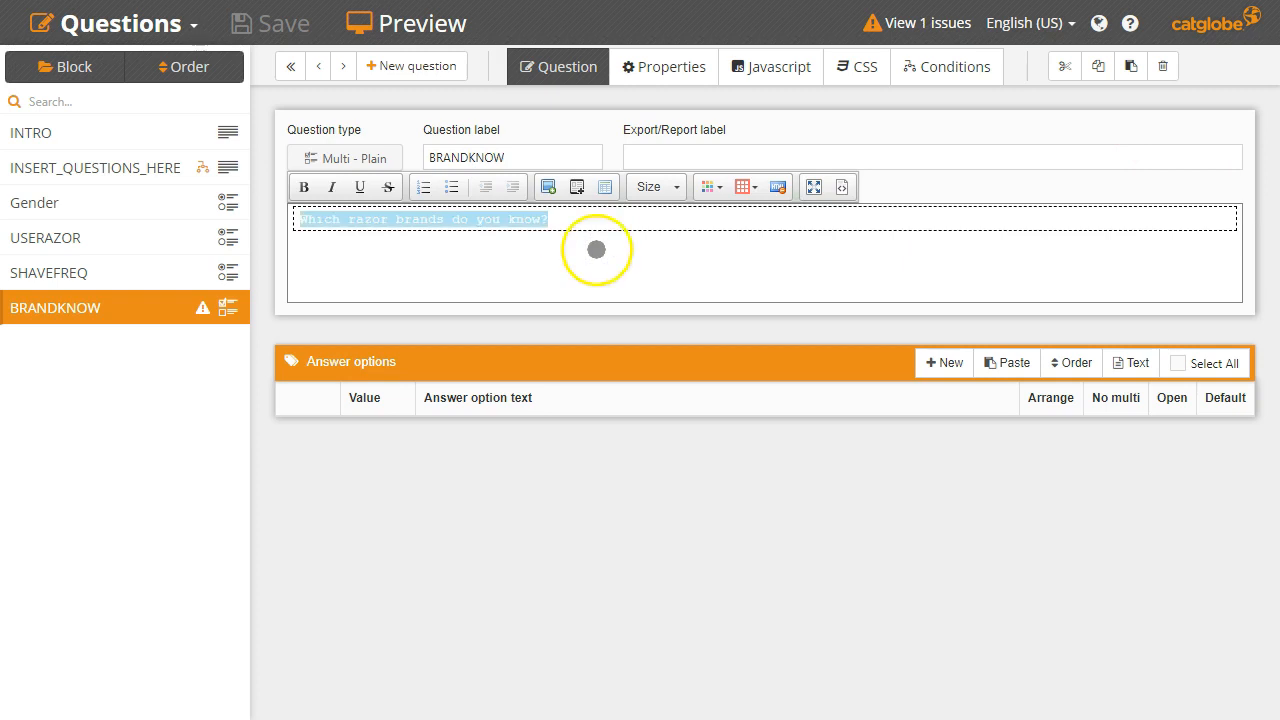
click(778, 188)
right_click(688, 248)
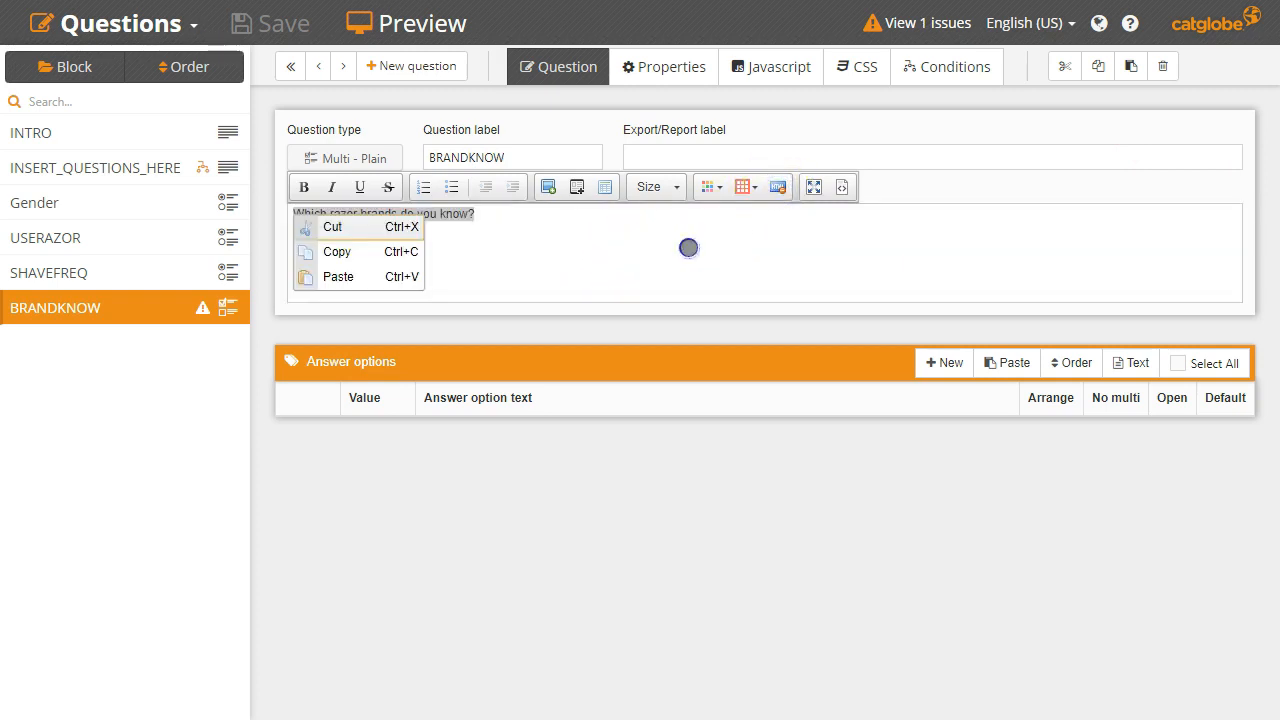
click(737, 263)
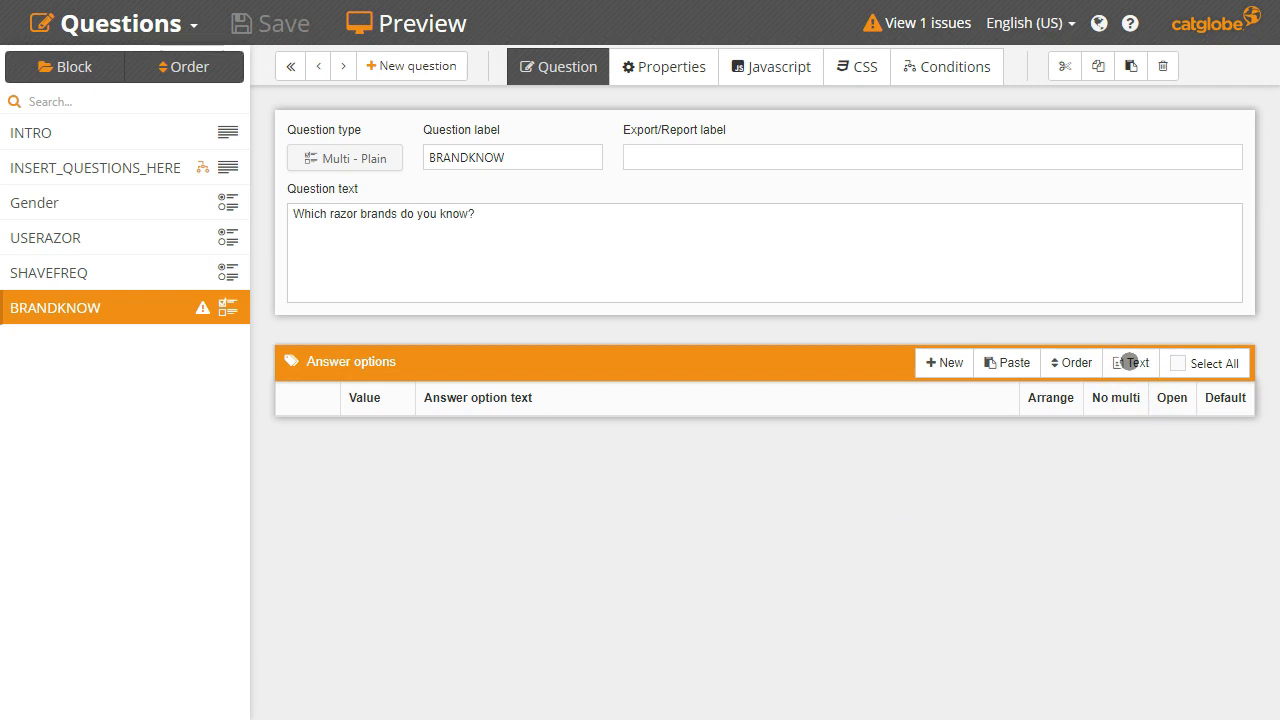
- Import "Brand A", "Brand B" and "Brand C" as text, one per line, as the answer options of BRANDKNOW
click(1130, 362)
click(680, 346)
text(Brand A Brand B Brand C)
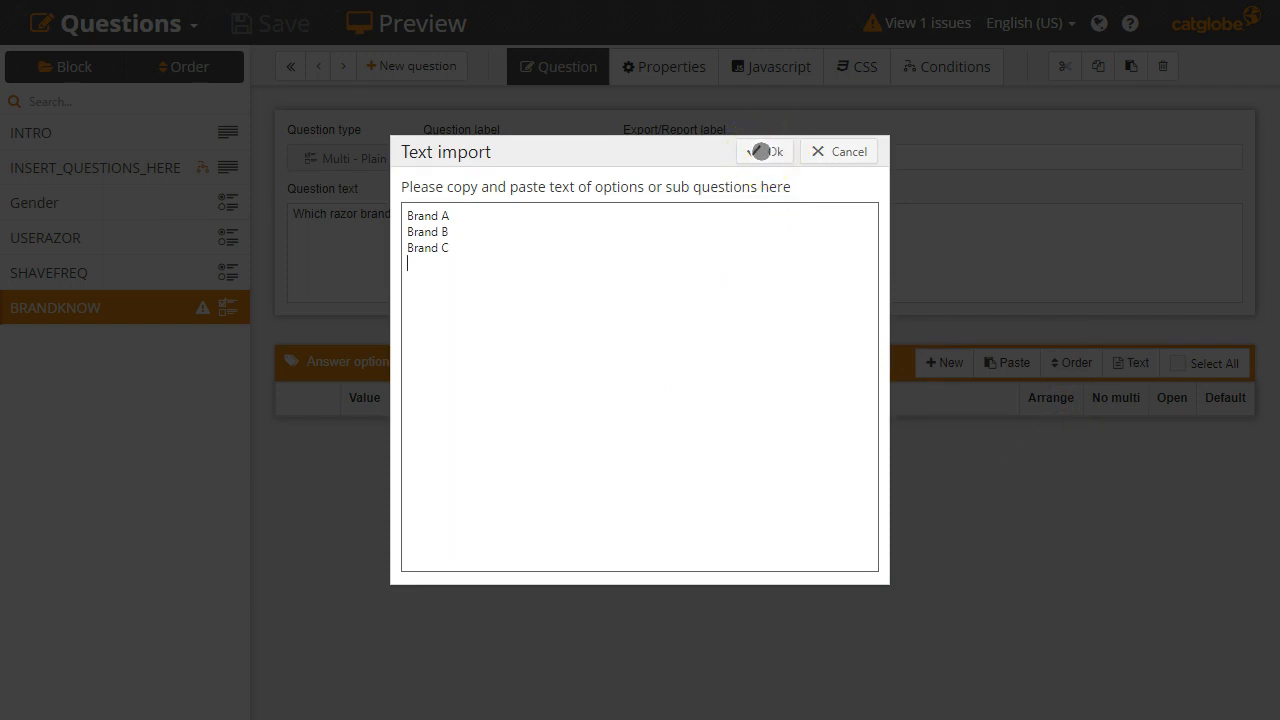
click(762, 151)
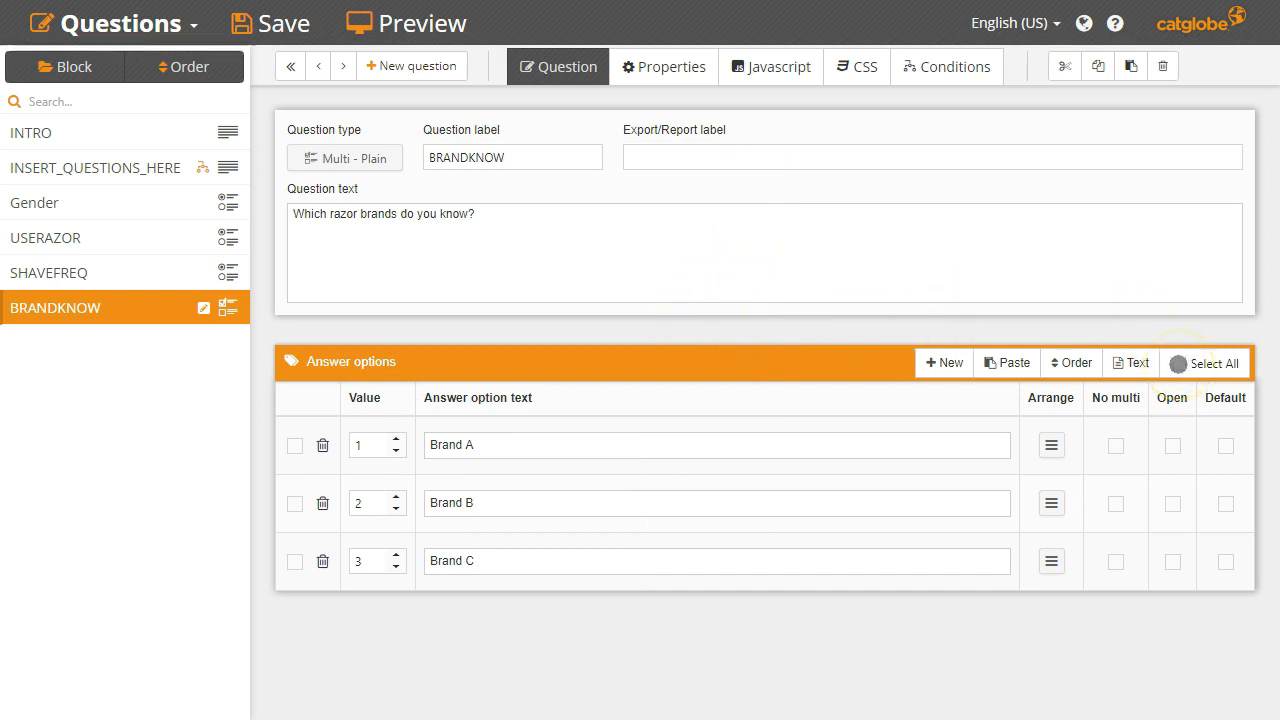
- Set the arrangement of all three brand options to random at once
click(1178, 363)
click(1053, 447)
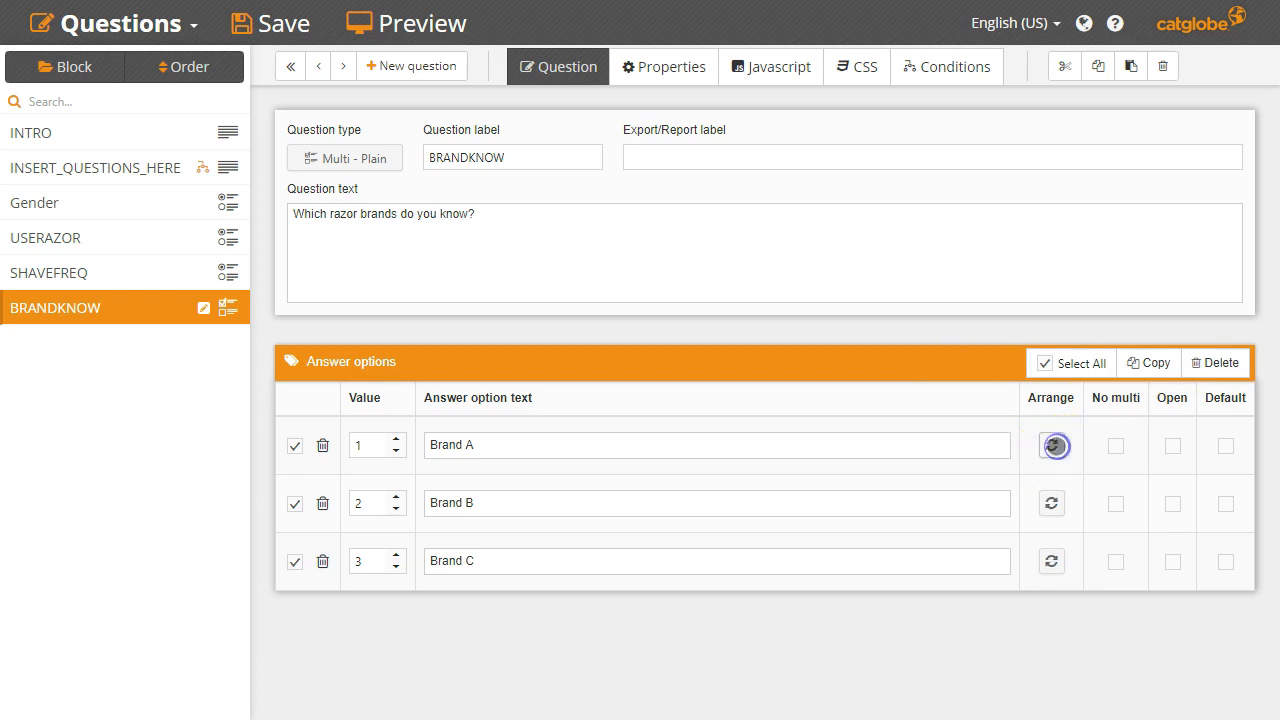
click(1053, 446)
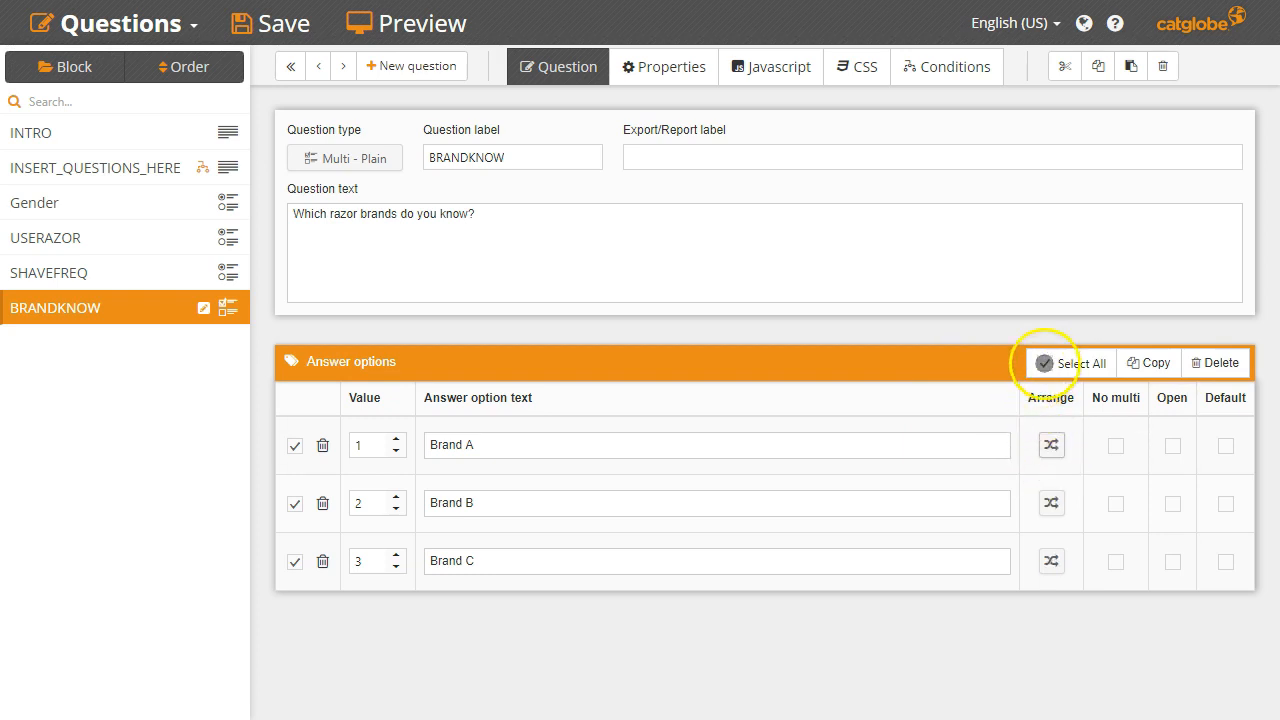
click(1044, 363)
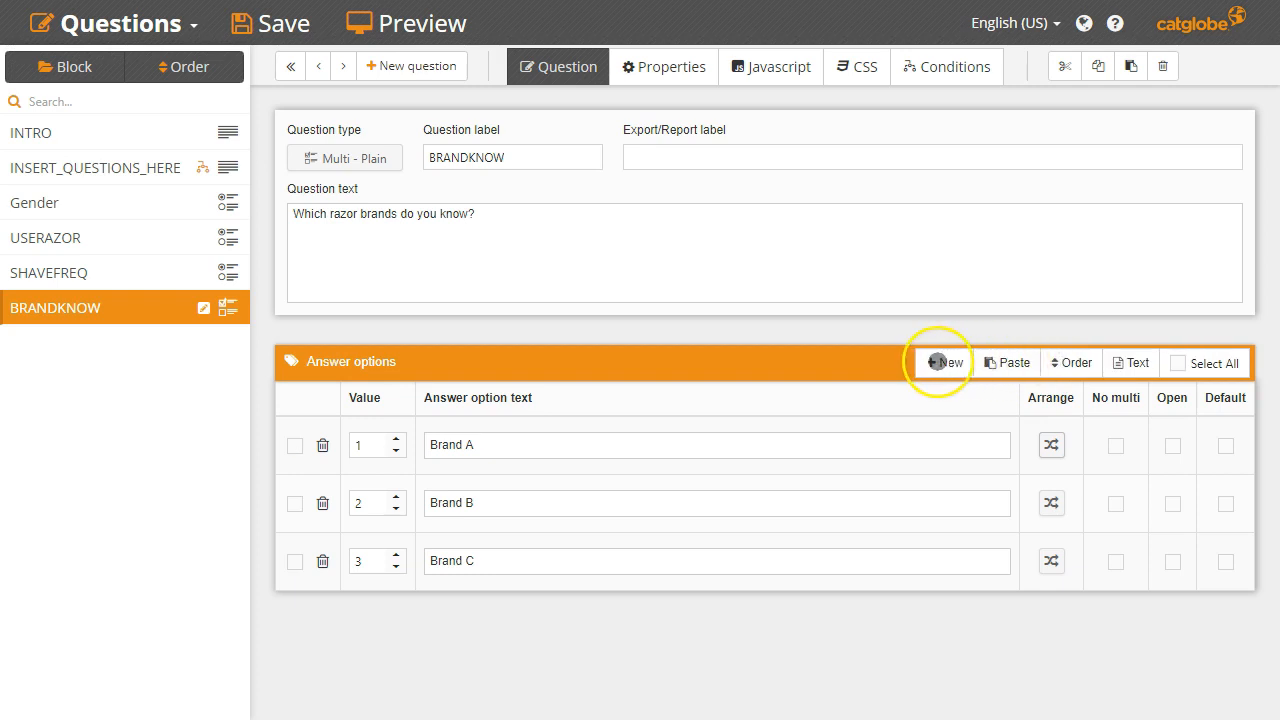
- Add the answer option "None of the above" to BRANDKNOW and set it to No multi
click(938, 362)
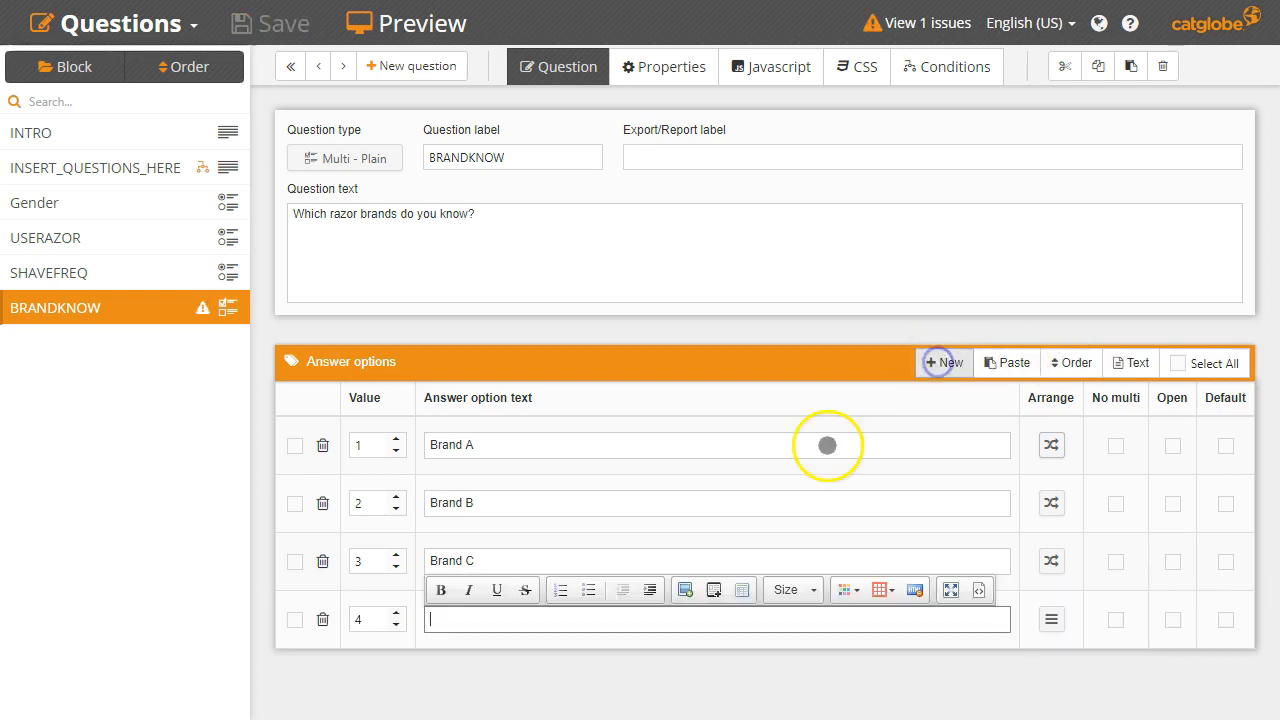
text(None of the above)
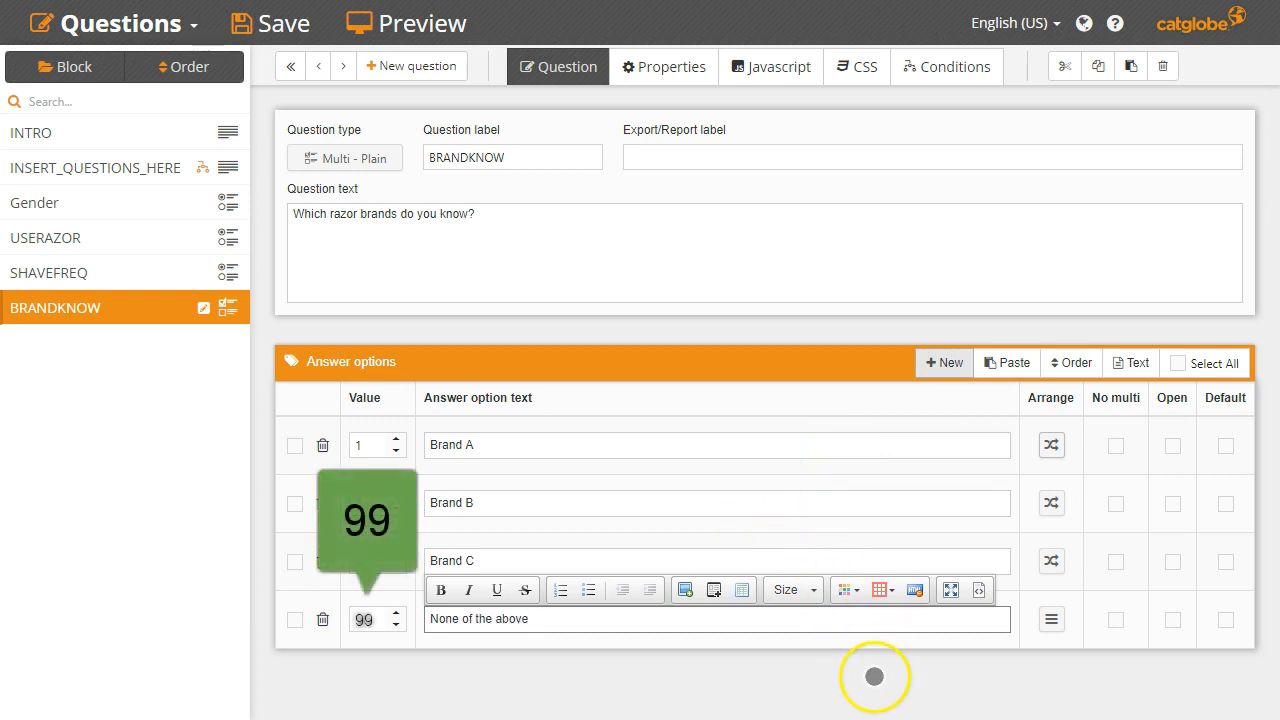
click(1234, 685)
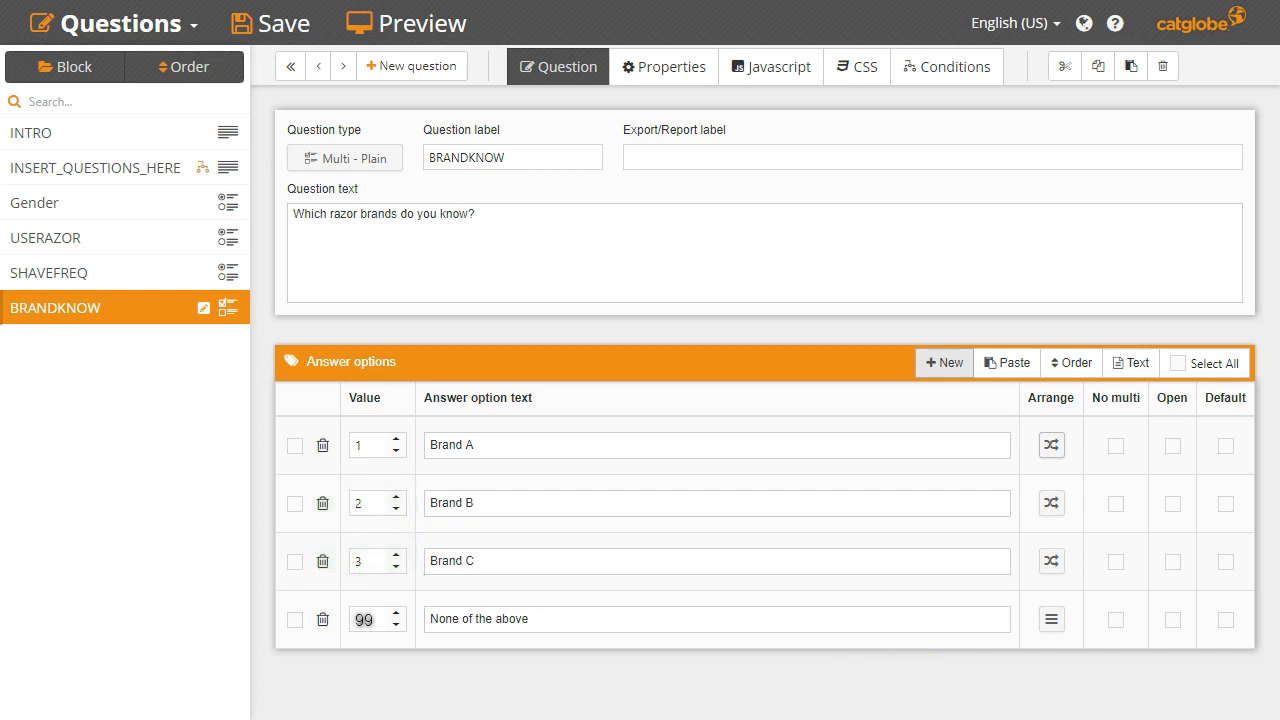
click(1107, 627)
click(1107, 627)
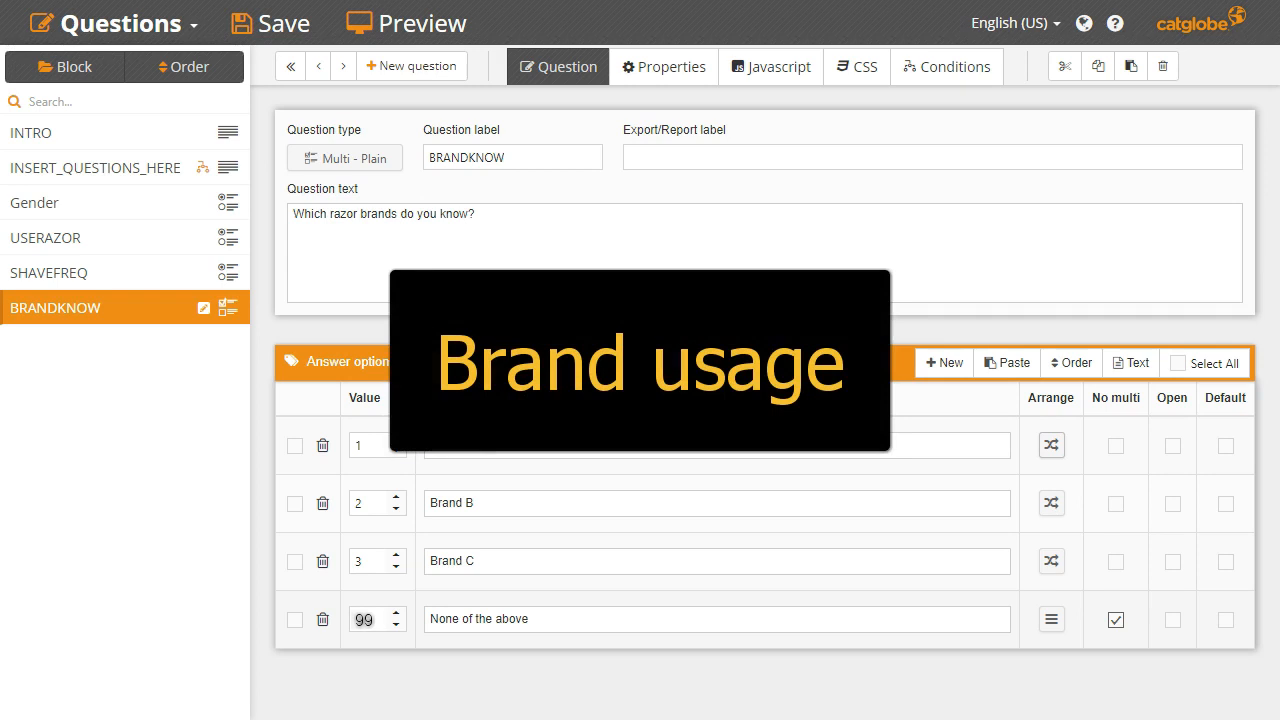
- Insert a single grid question with plain layout after BRANDKNOW and label it USAGE3M
click(410, 66)
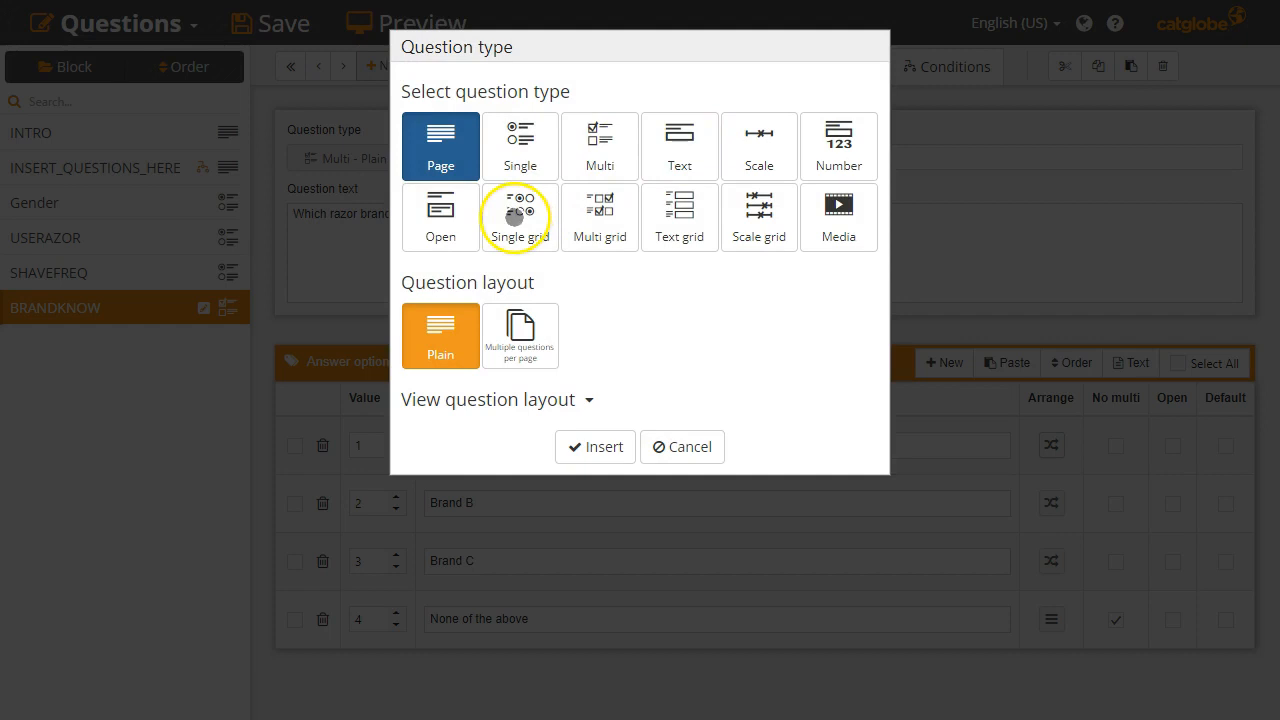
click(518, 210)
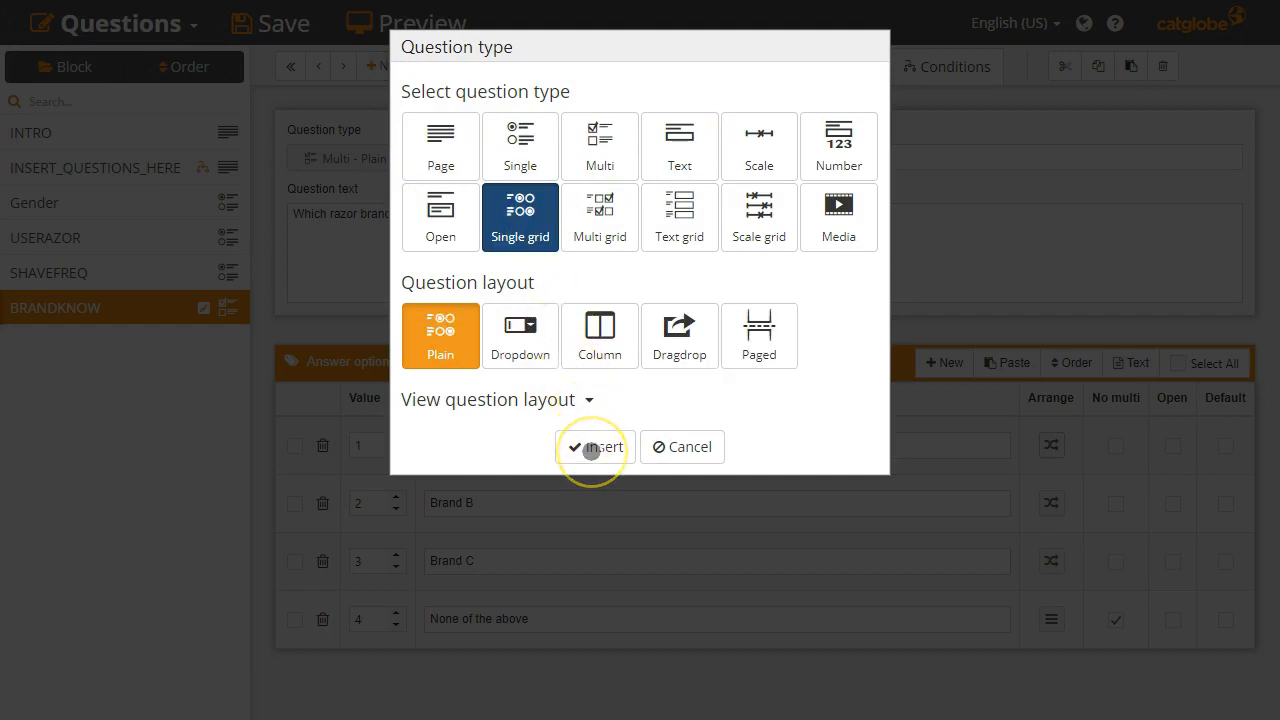
click(594, 447)
click(528, 157)
key(BackSpace)
key(BackSpace)
text(USAG)
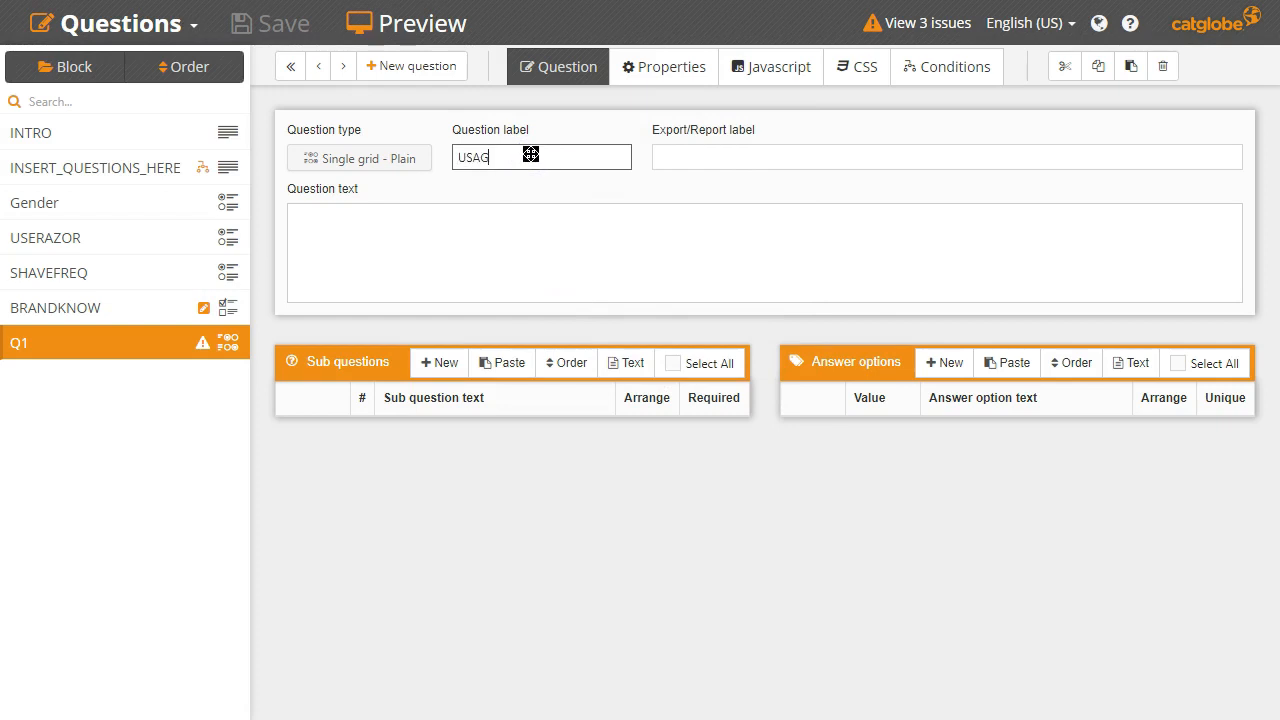
text(E3M)
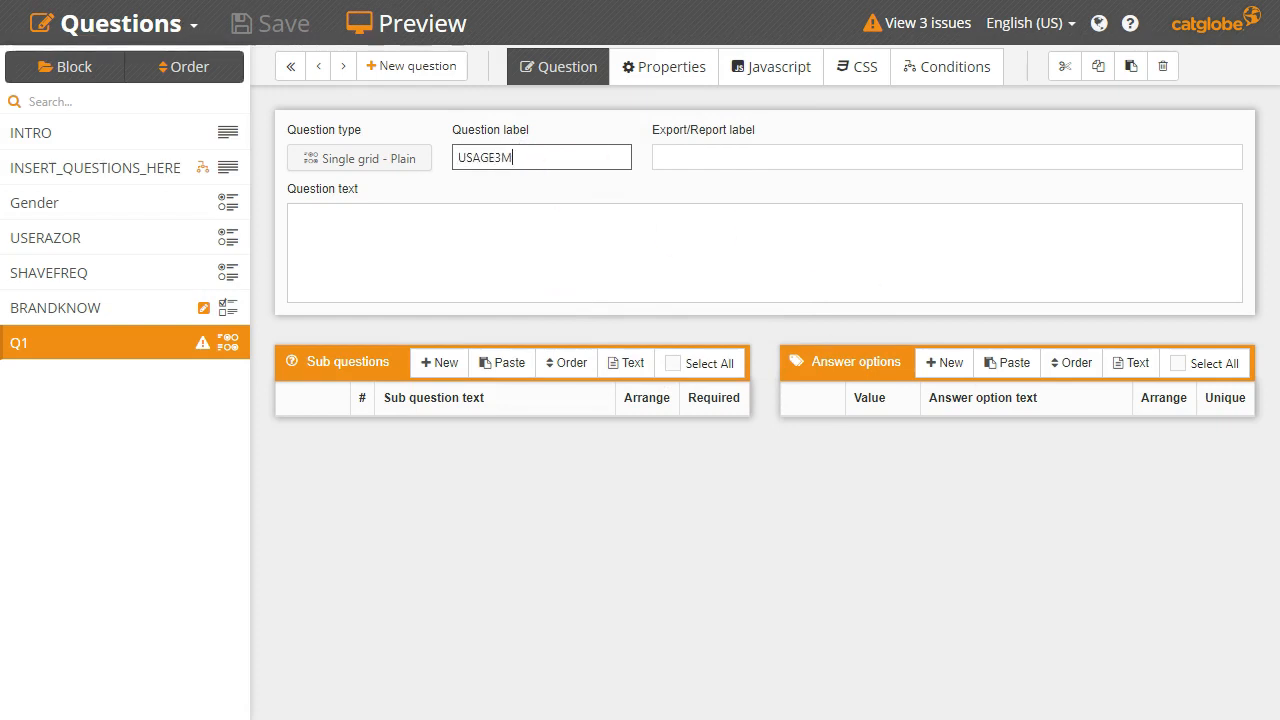
key(Return)
- Enter "Have you used any of the below brands in the last 3 months" as the USAGE3M question text and remove its formatting
click(558, 238)
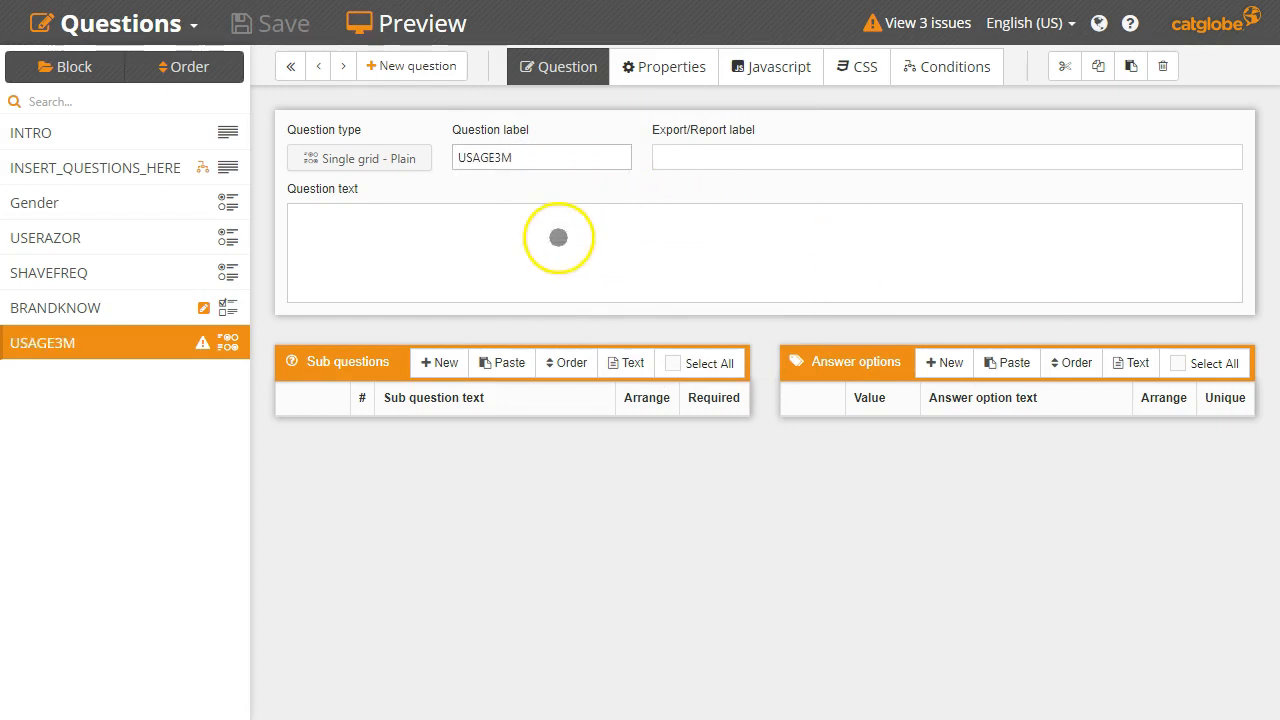
text(Have you used any of the below brands in the last 3 months)
click(778, 187)
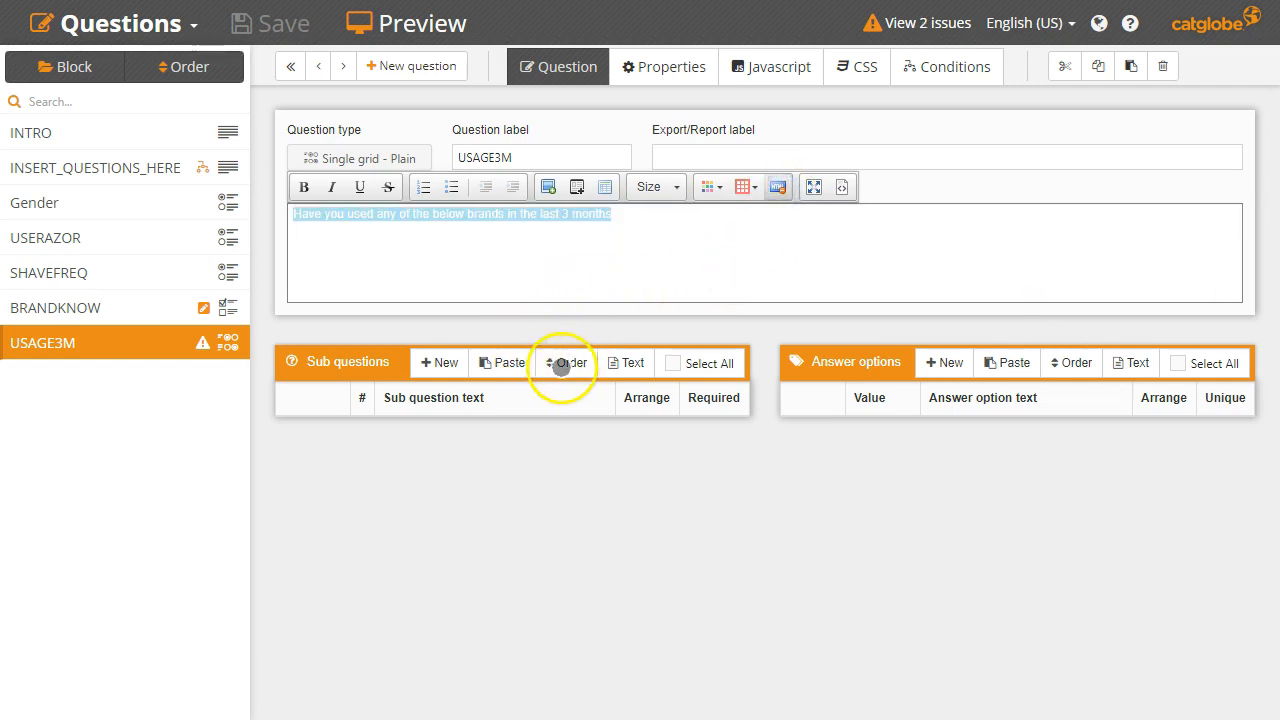
- Import "Brand A", "Brand B" and "Brand C" as text, one per line, as the sub questions of USAGE3M
click(626, 363)
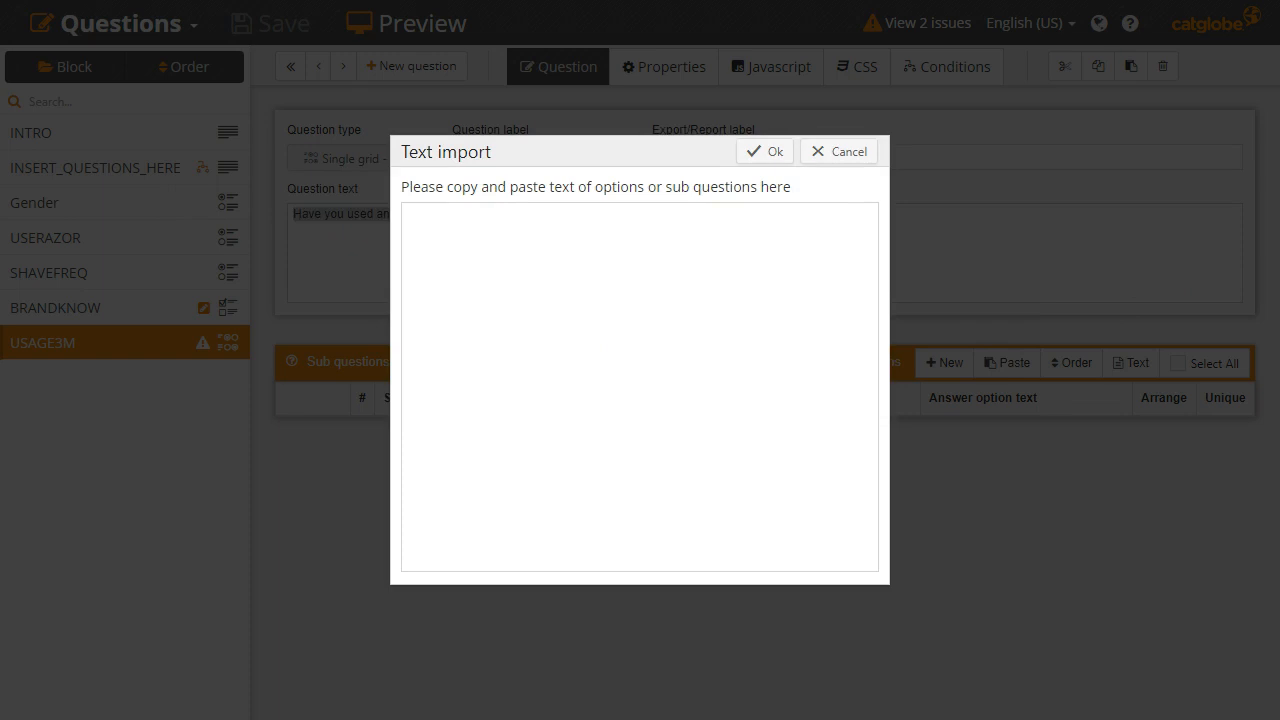
click(479, 328)
text(Brand A Brand B Brand C)
click(765, 151)
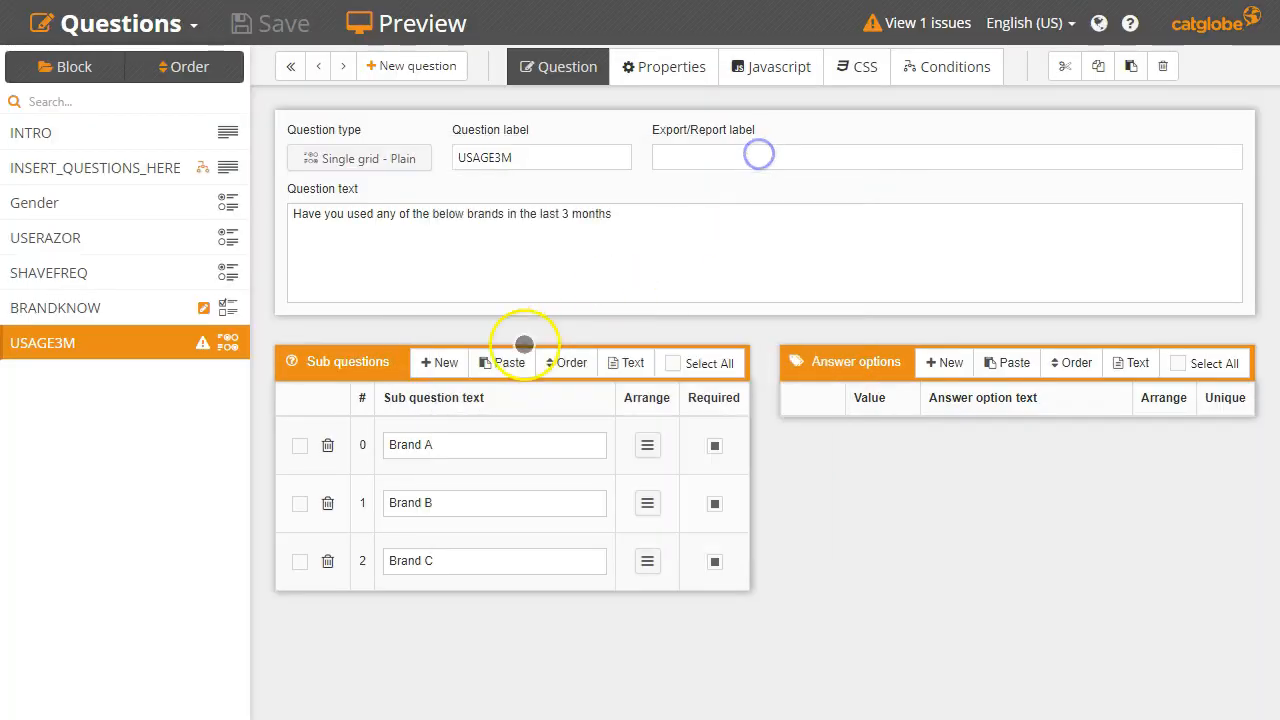
- Set the arrangement of all USAGE3M sub questions to random
click(677, 363)
click(649, 438)
click(553, 363)
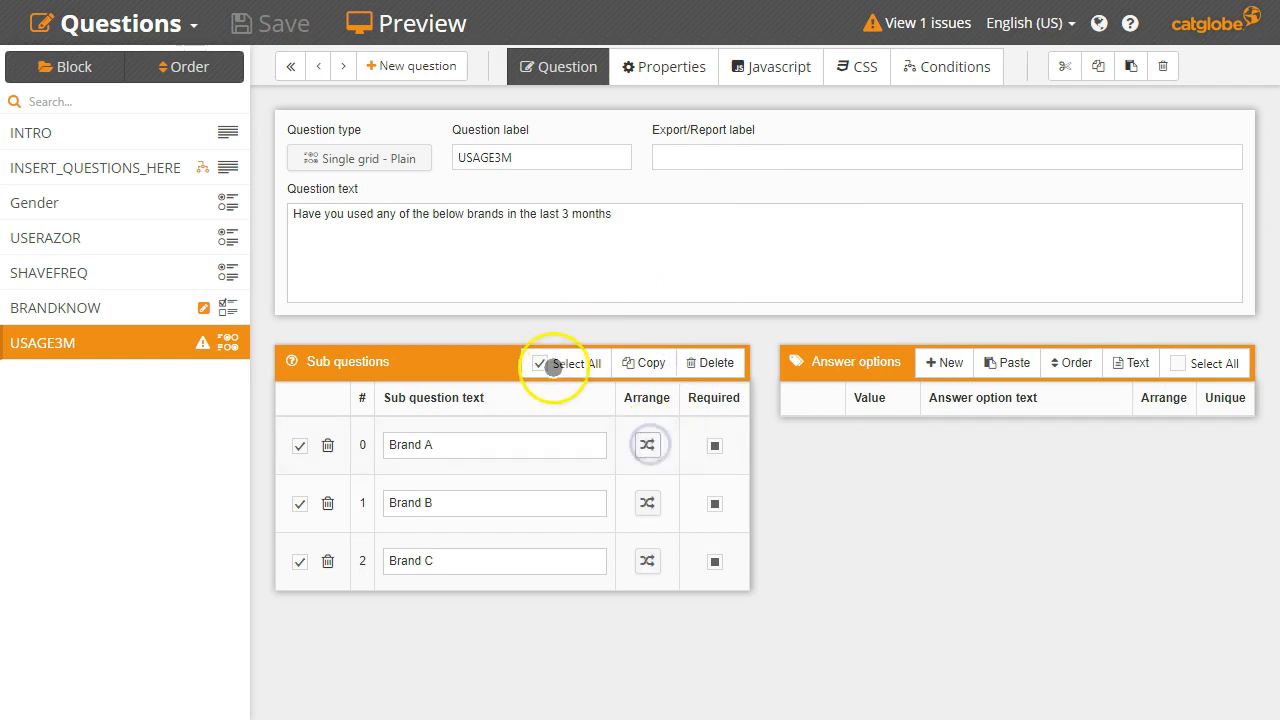
- Add the answer options "Yes", "No" and "Don't know" to USAGE3M, giving "Don't know" the value 99
click(944, 363)
text(Yes)
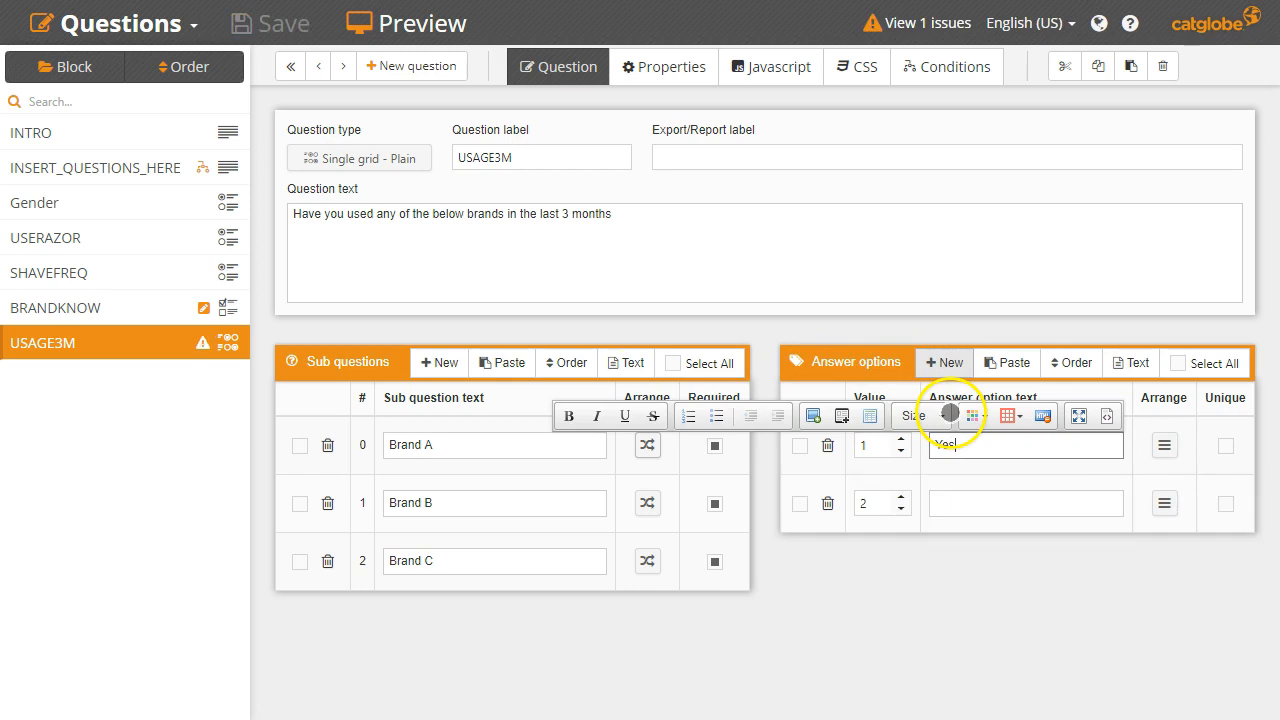
key(Return)
text(No)
key(Return)
text(Don)
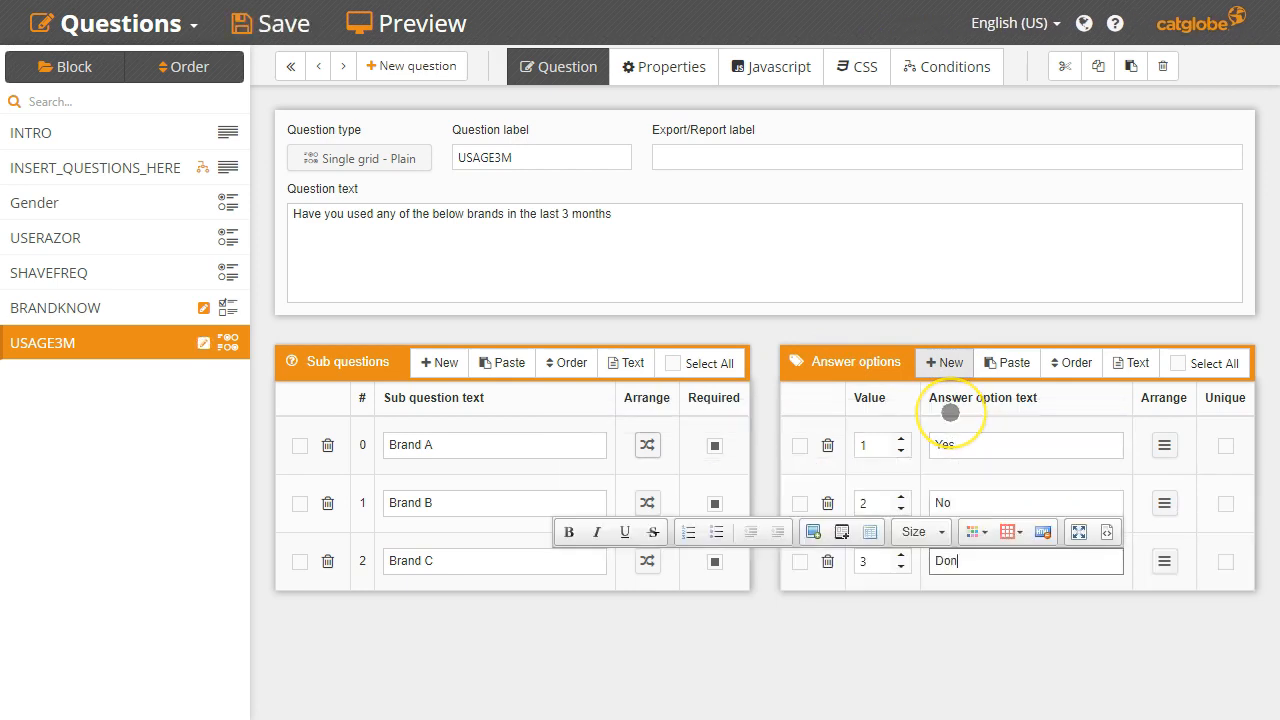
text('t know)
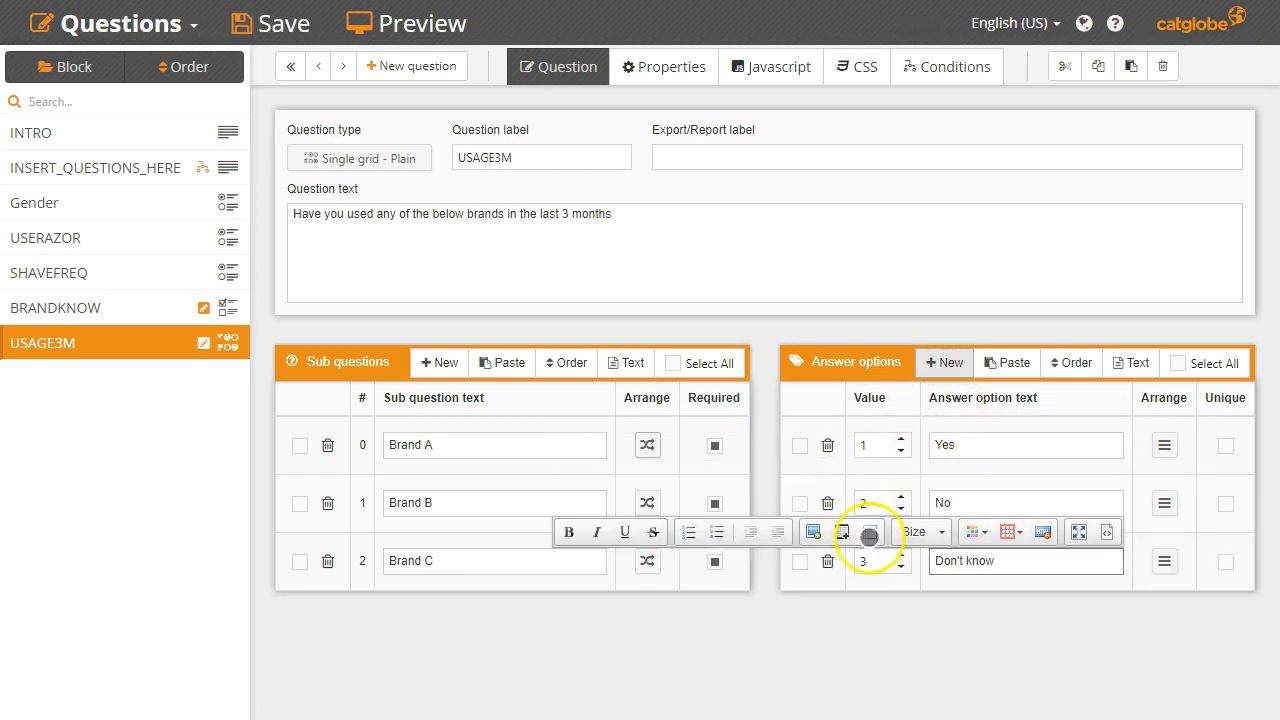
click(866, 566)
key(BackSpace)
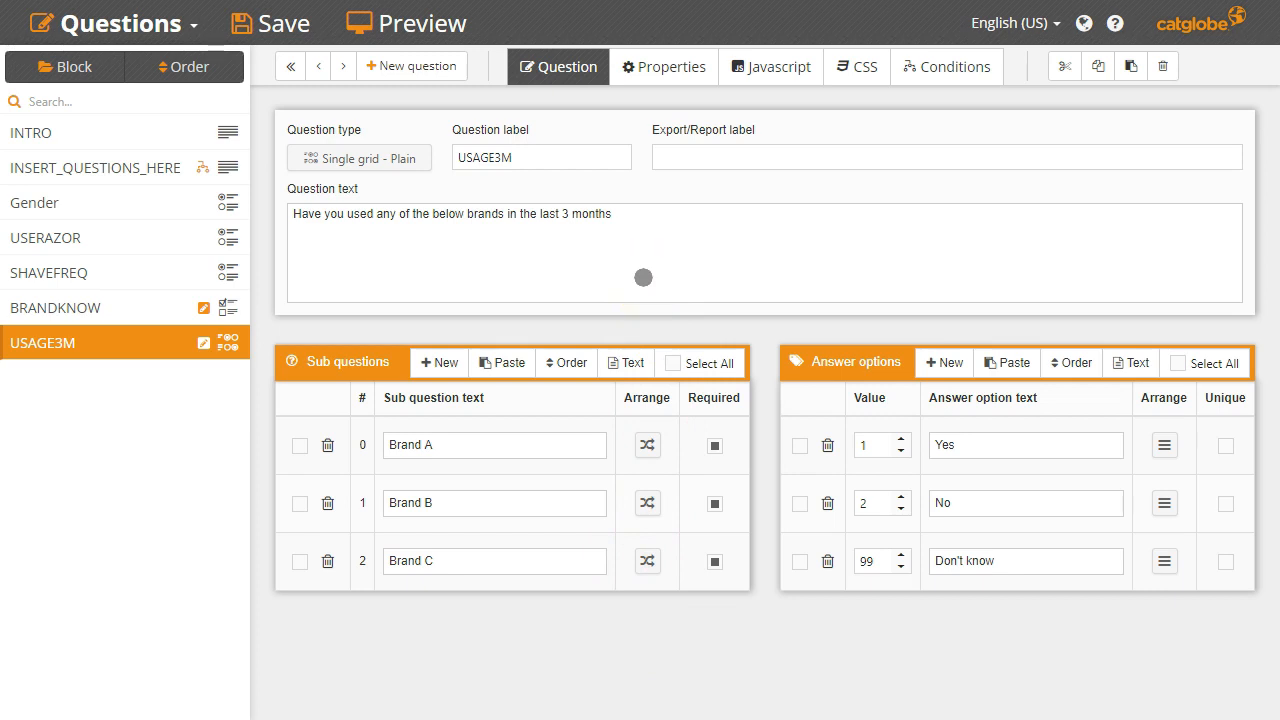
- Add a "Show sub question for options" condition to USAGE3M from BRANDKNOW, with brand a, brand b and brand c mapped
click(940, 67)
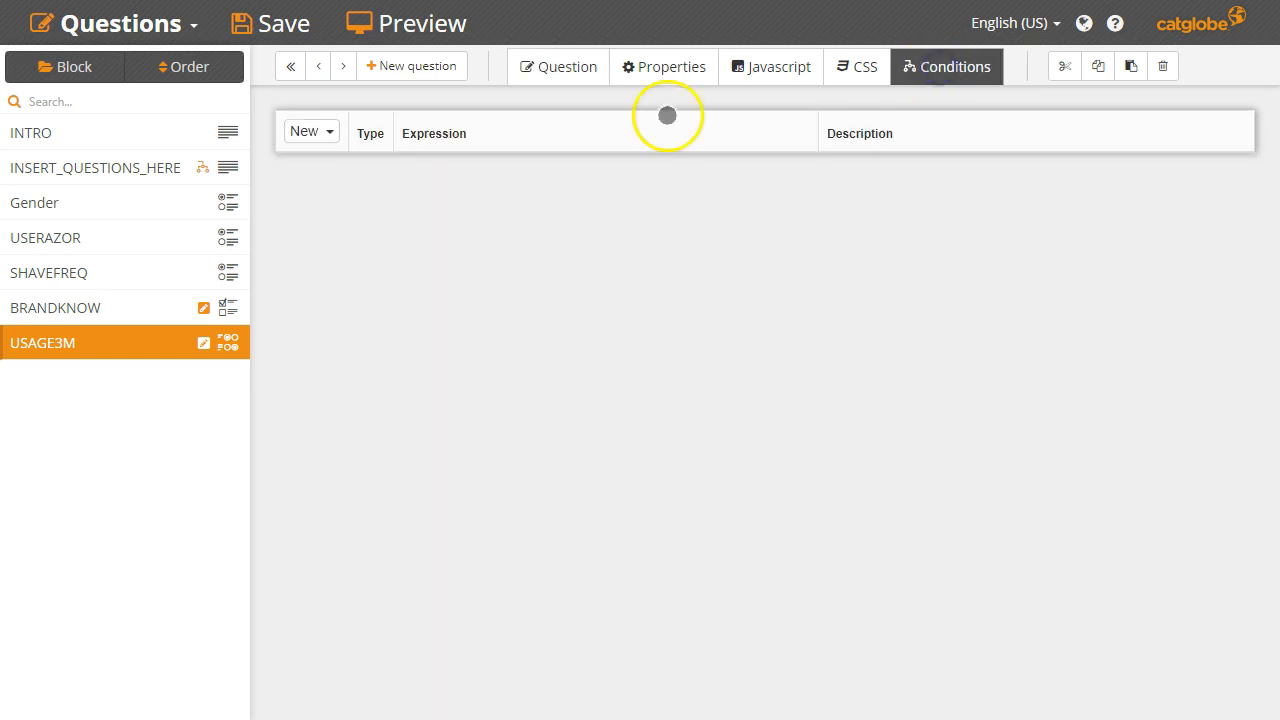
click(322, 132)
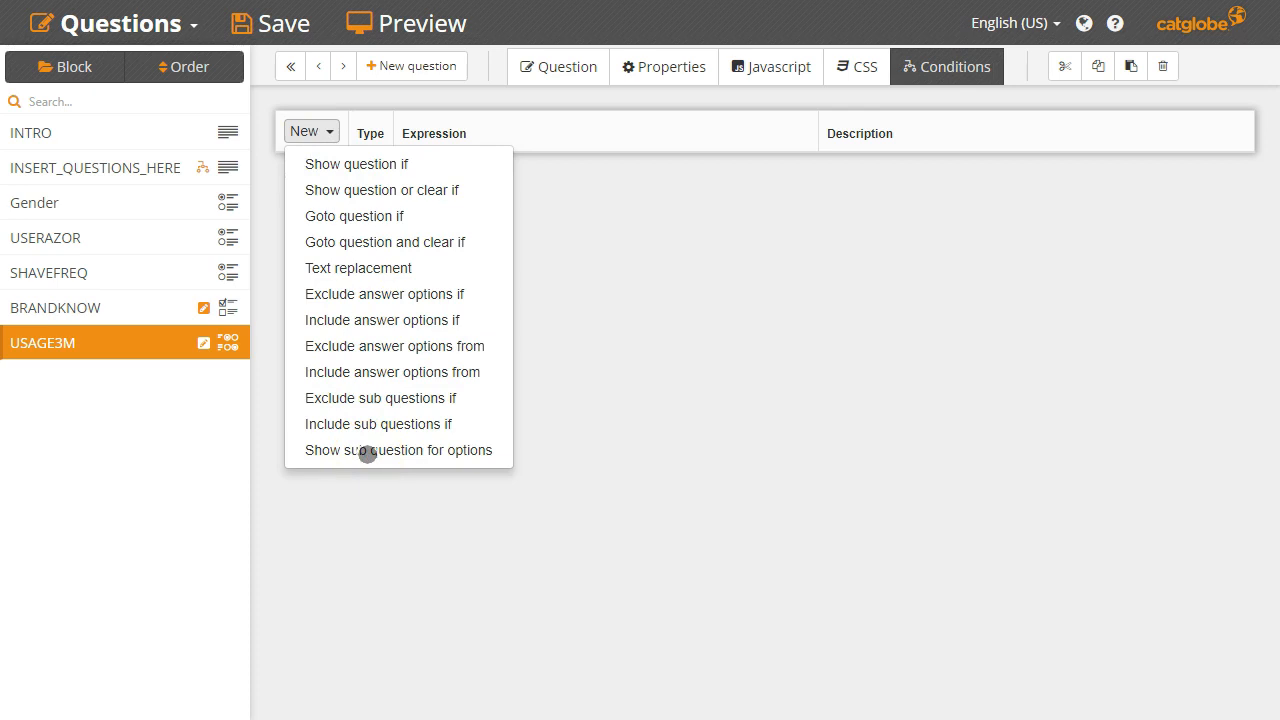
click(367, 451)
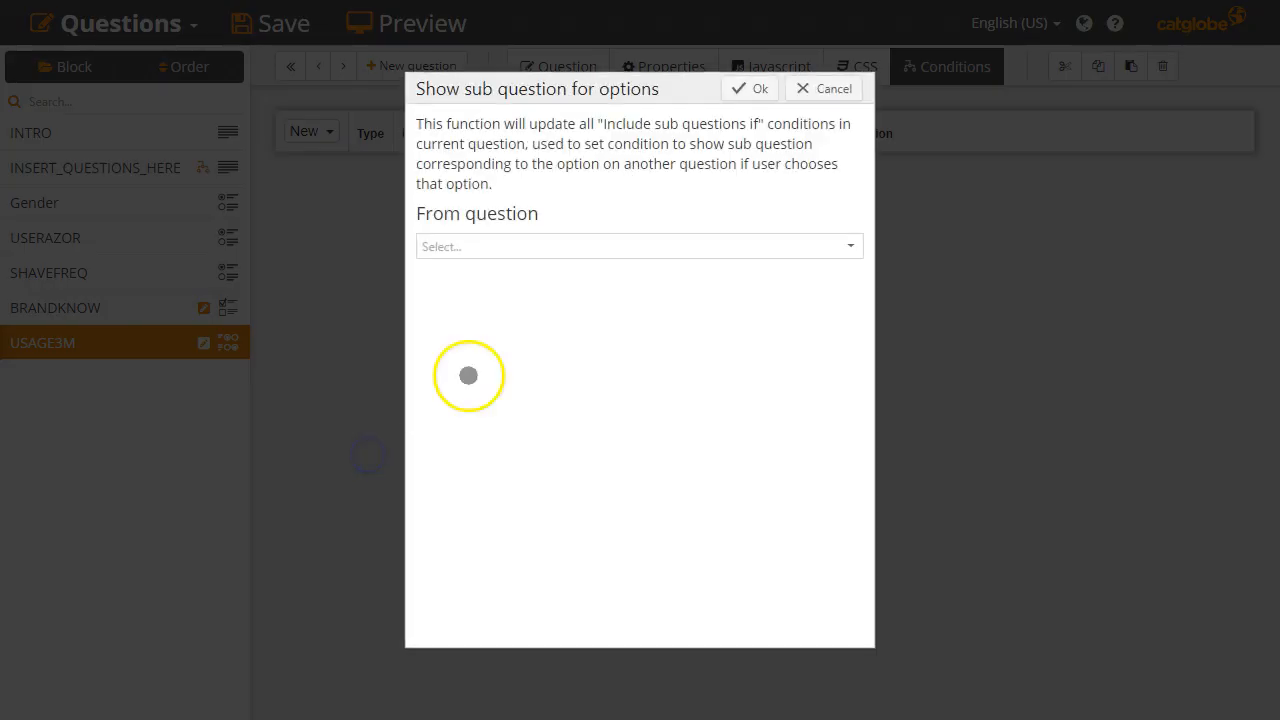
click(553, 247)
click(485, 271)
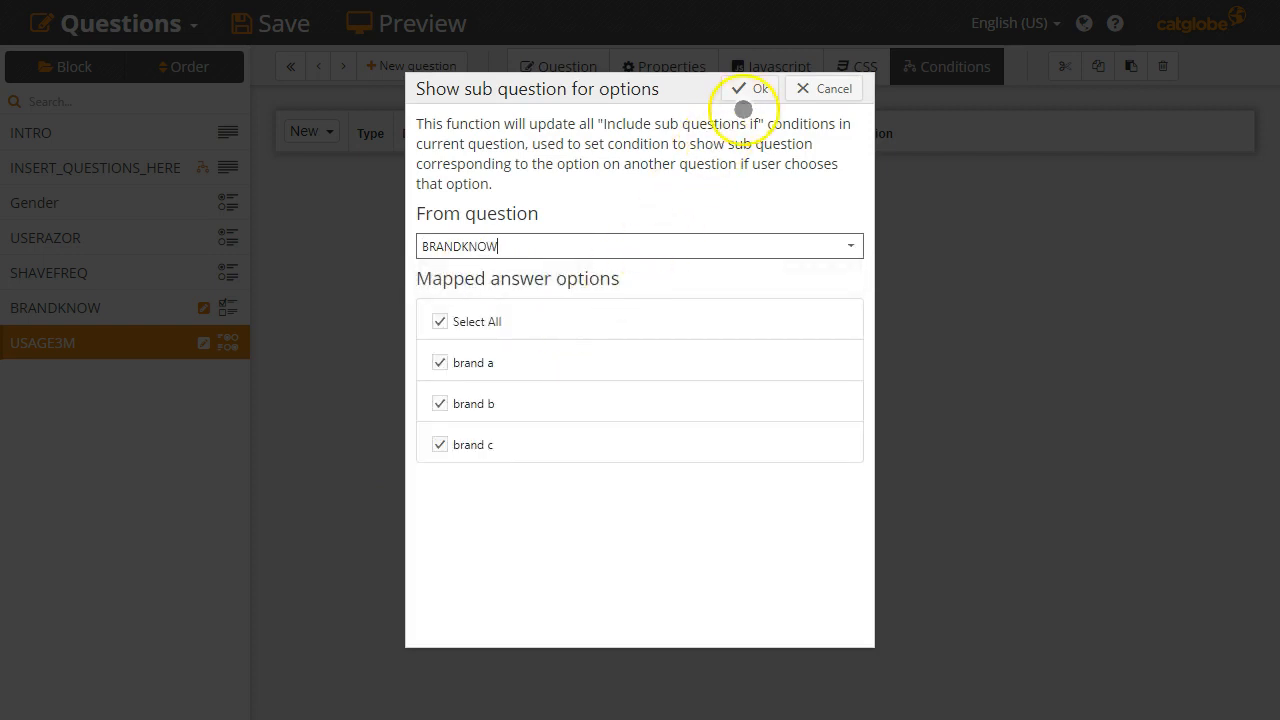
click(755, 90)
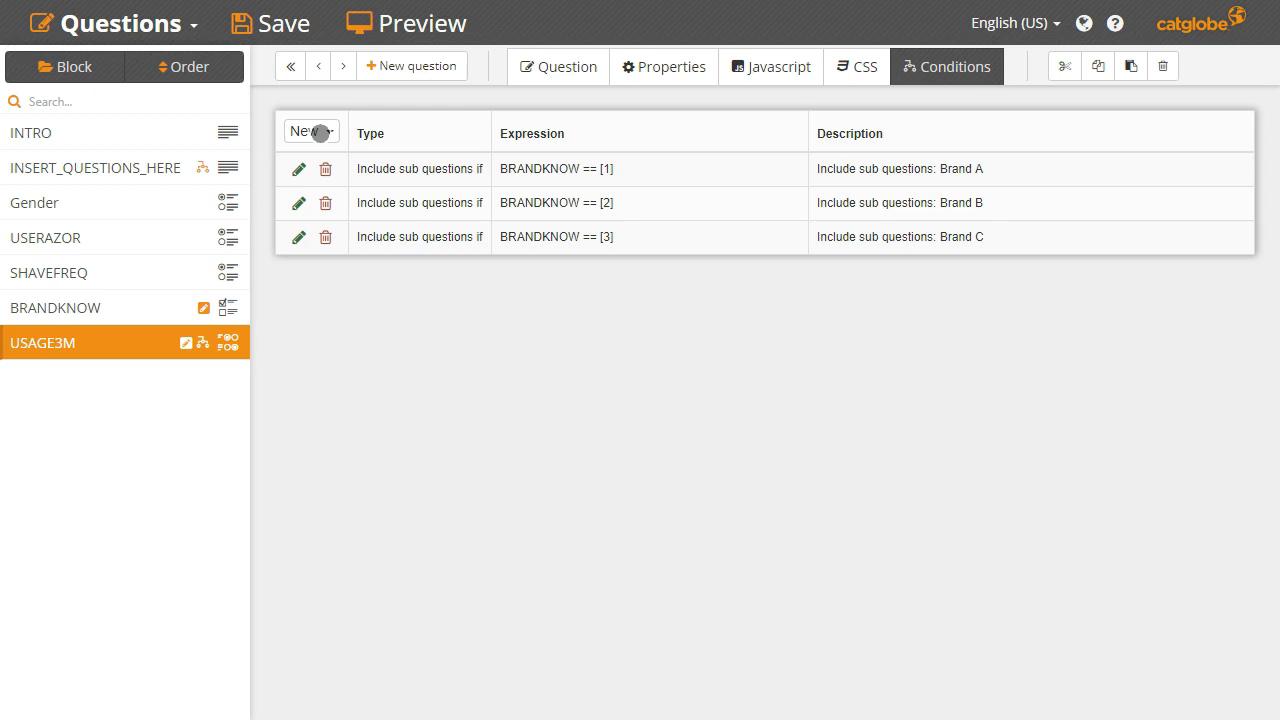
- Add a "Show question if" condition to USAGE3M requiring BRANDKNOW != "None of the above"
click(320, 133)
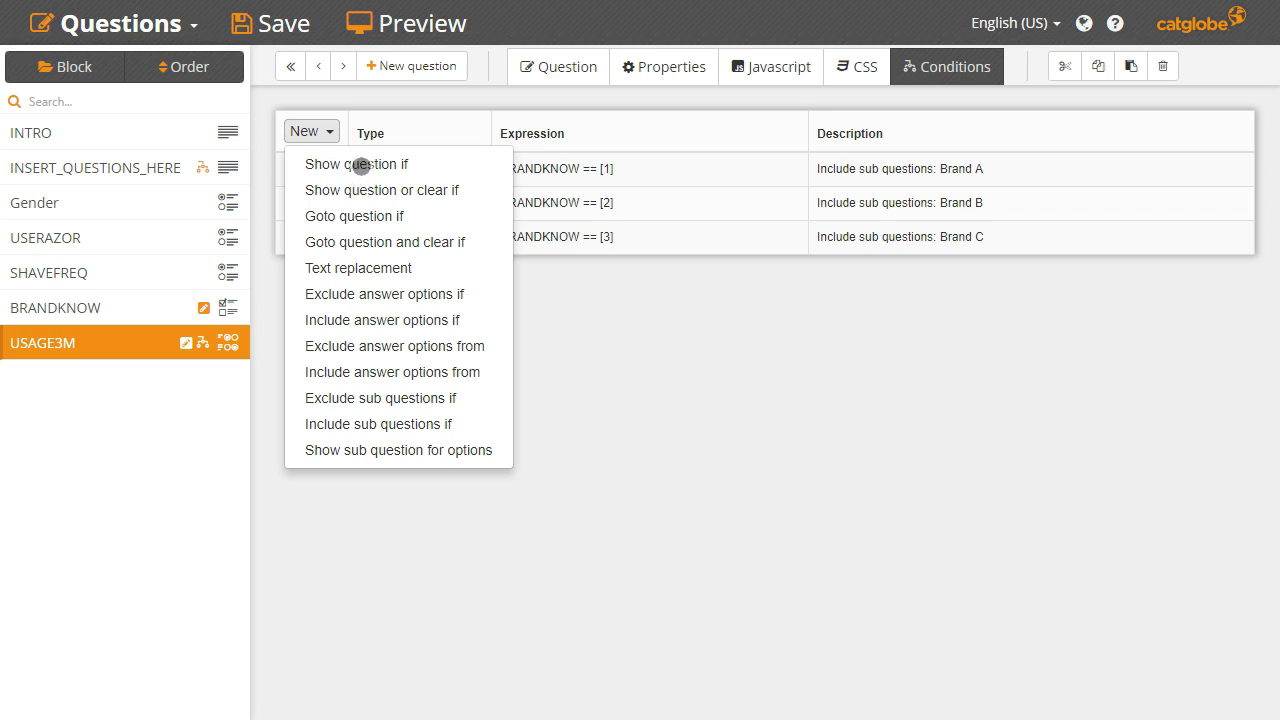
click(361, 166)
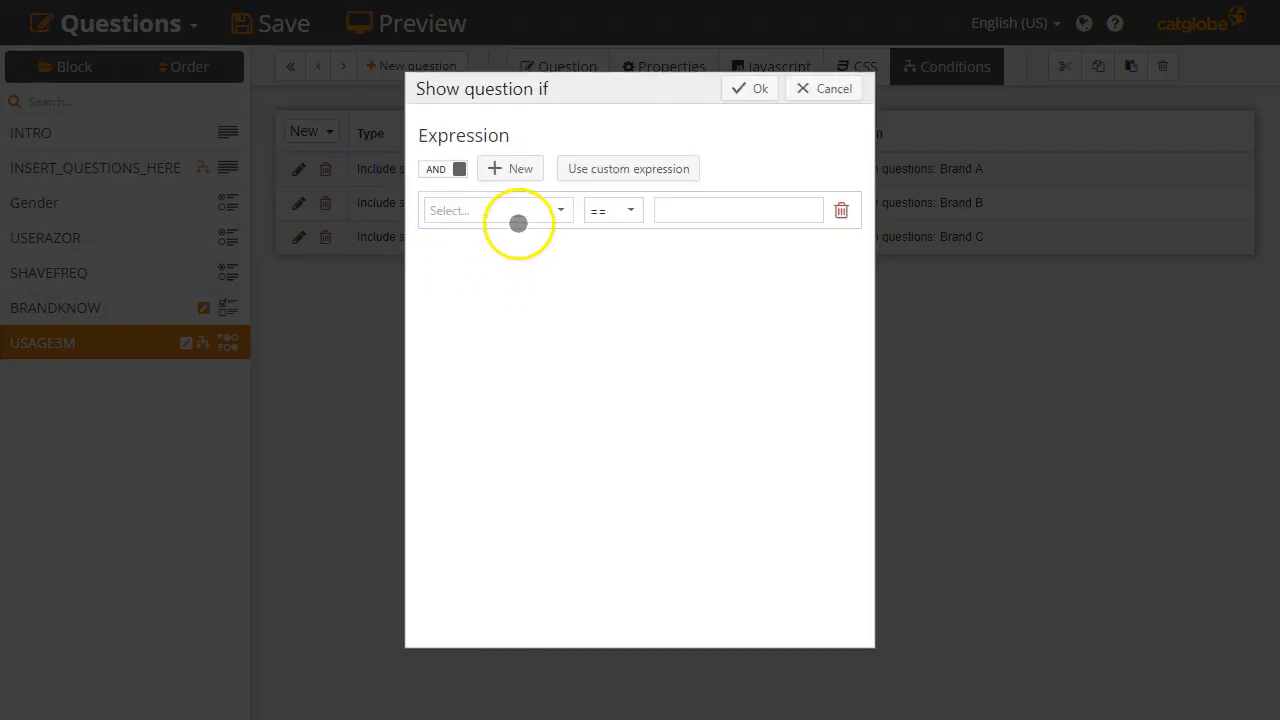
click(563, 207)
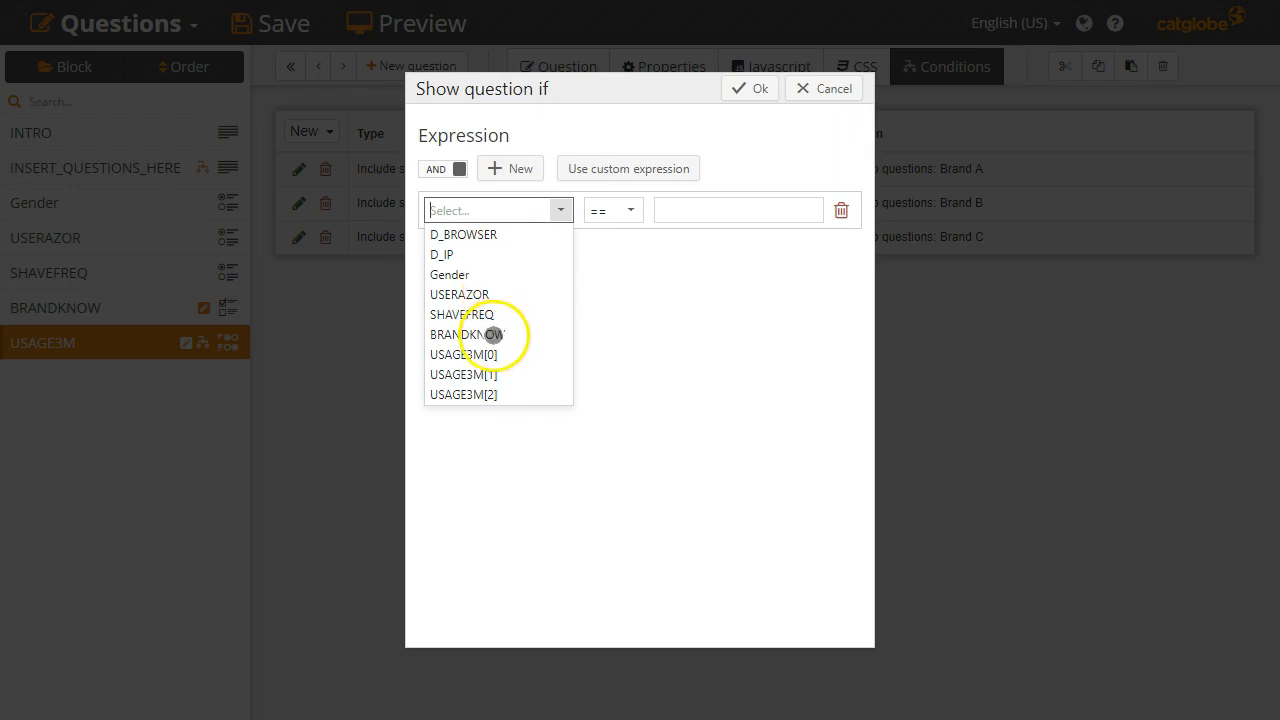
click(493, 334)
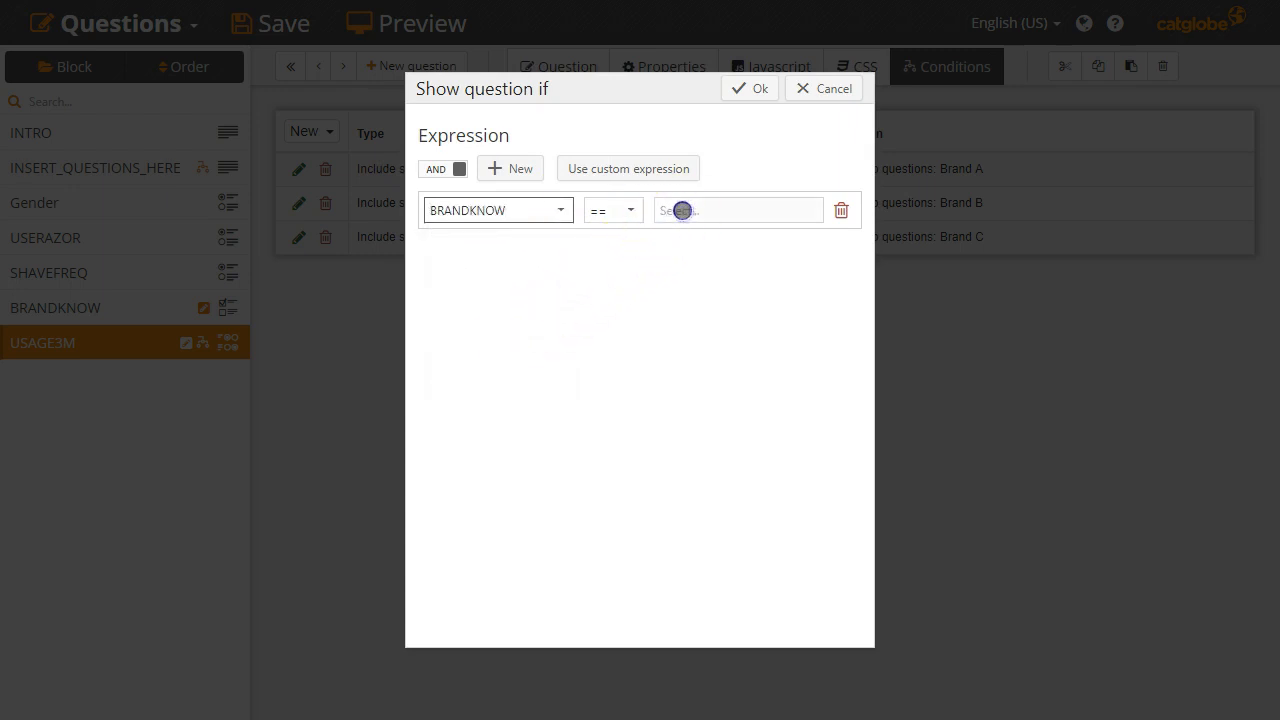
click(681, 210)
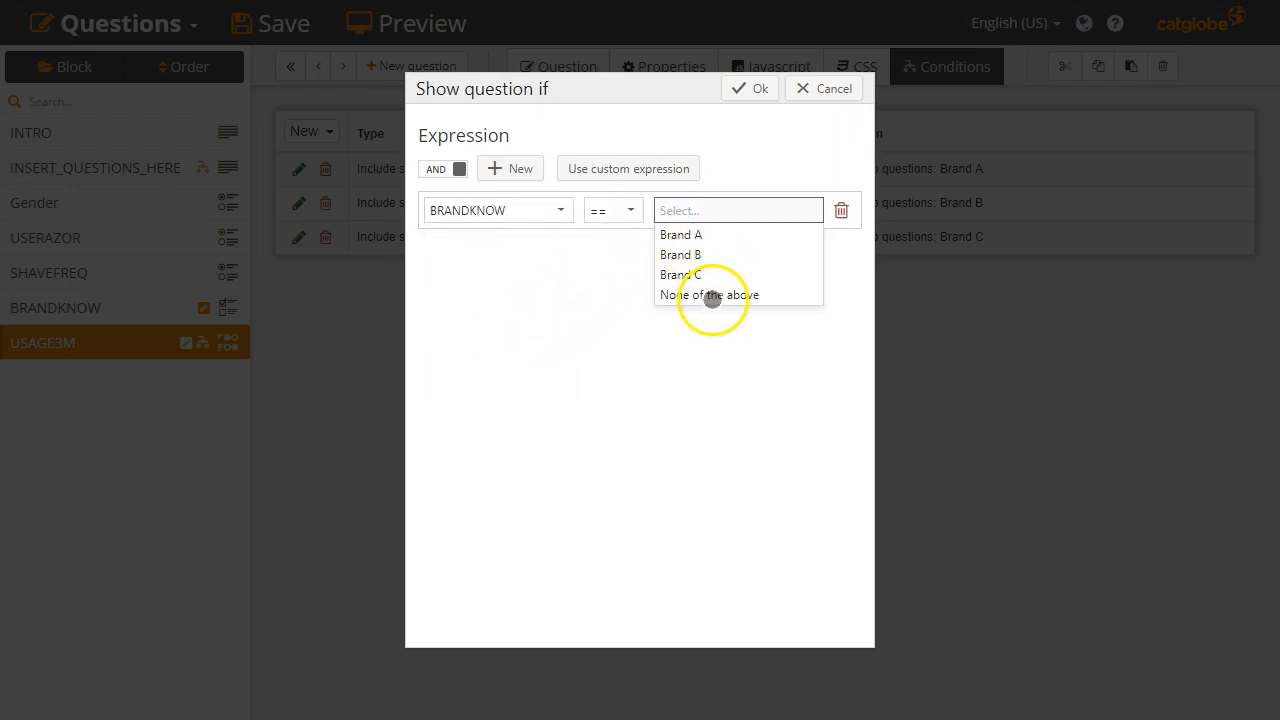
click(714, 295)
click(626, 210)
click(611, 258)
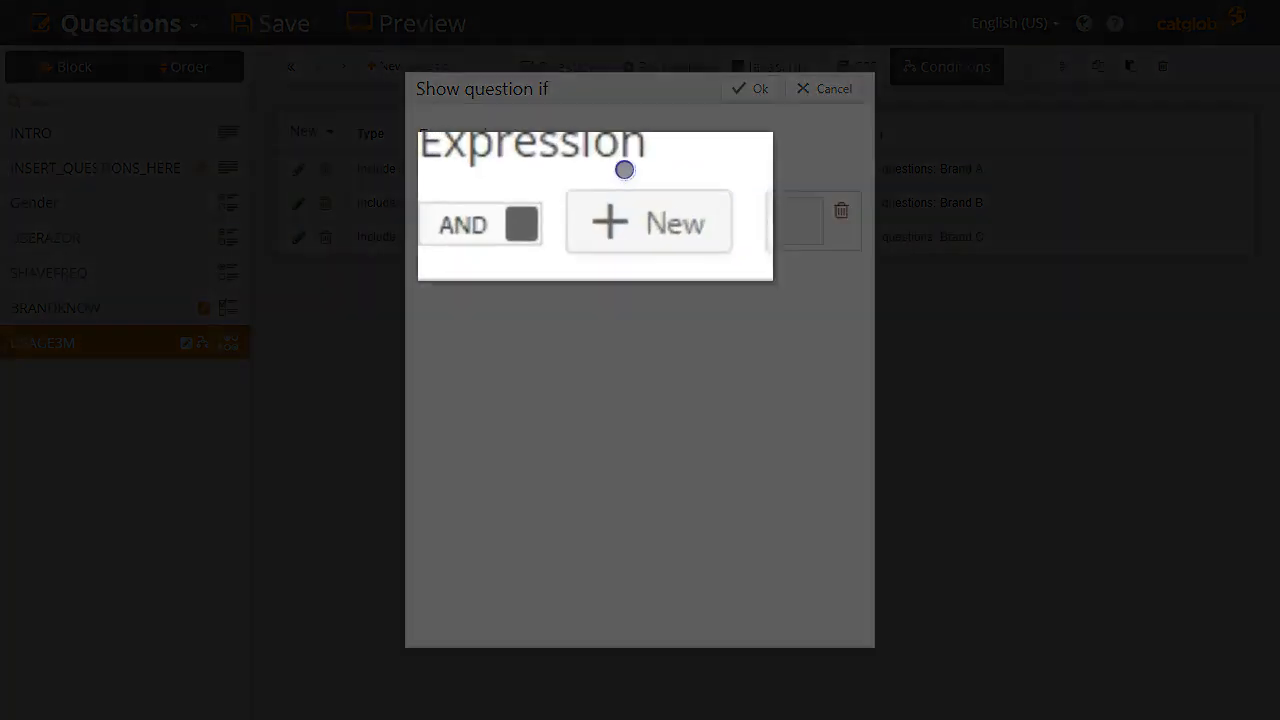
click(624, 170)
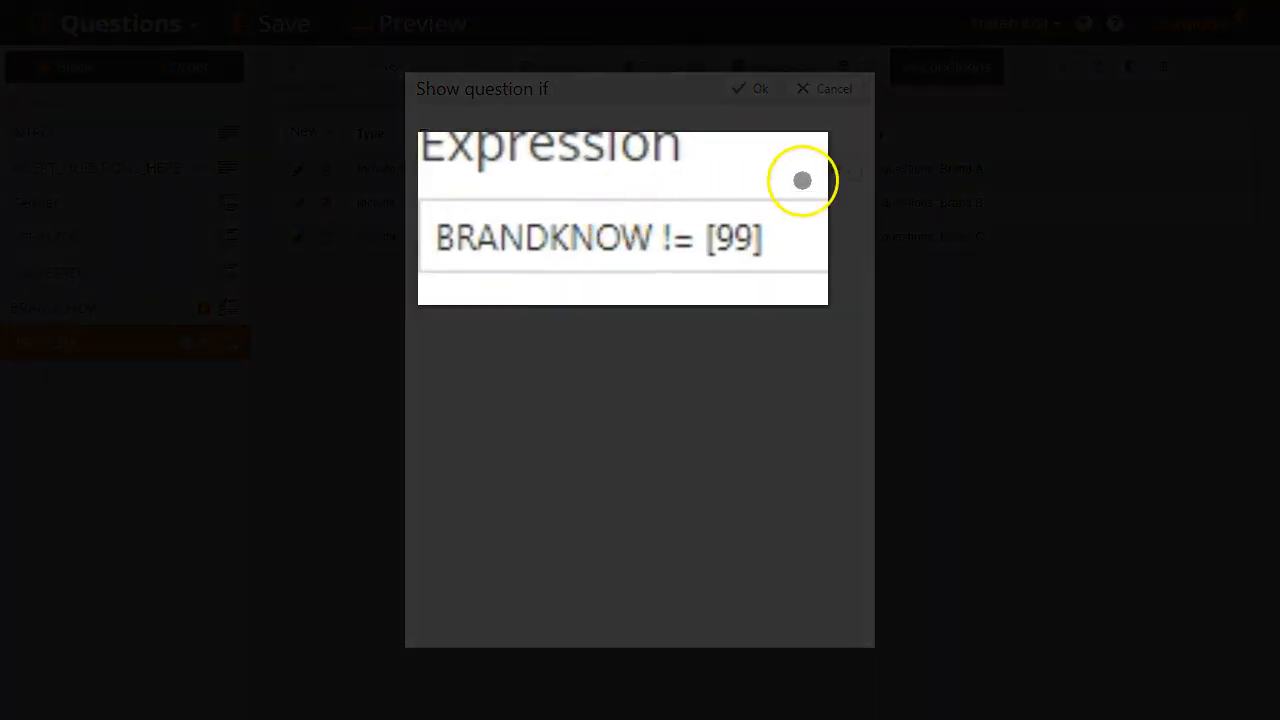
click(839, 167)
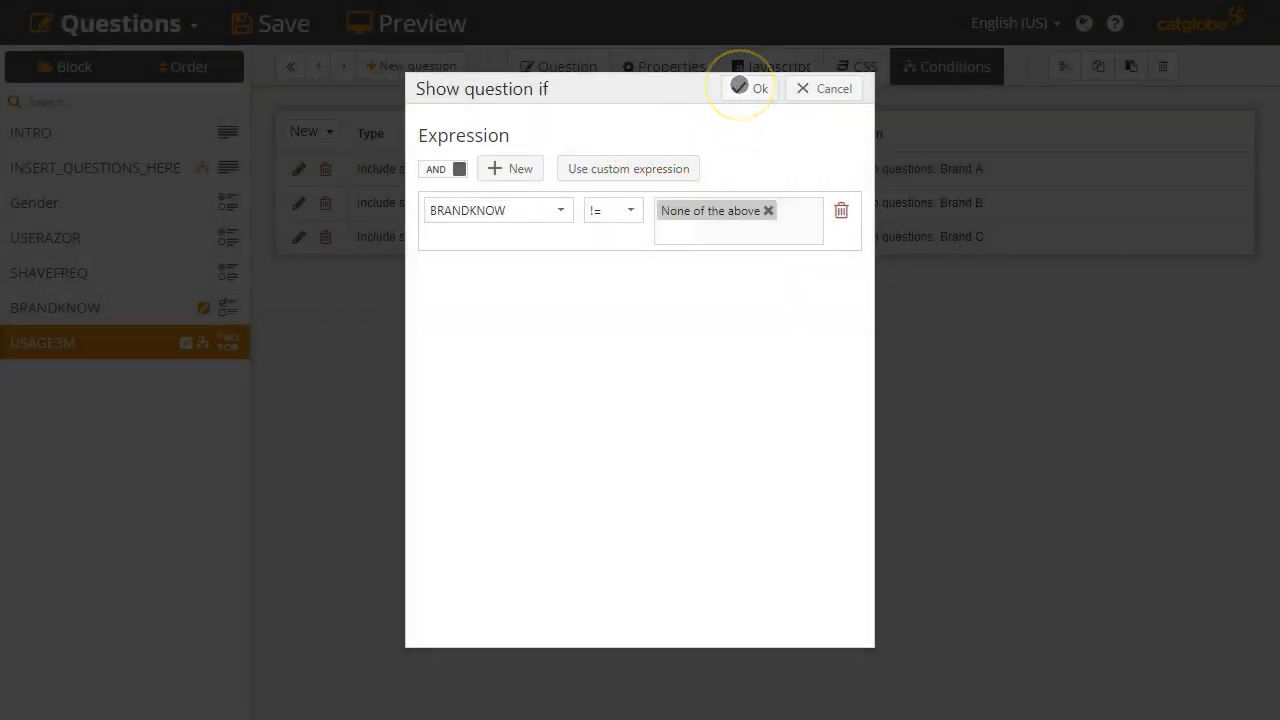
click(739, 86)
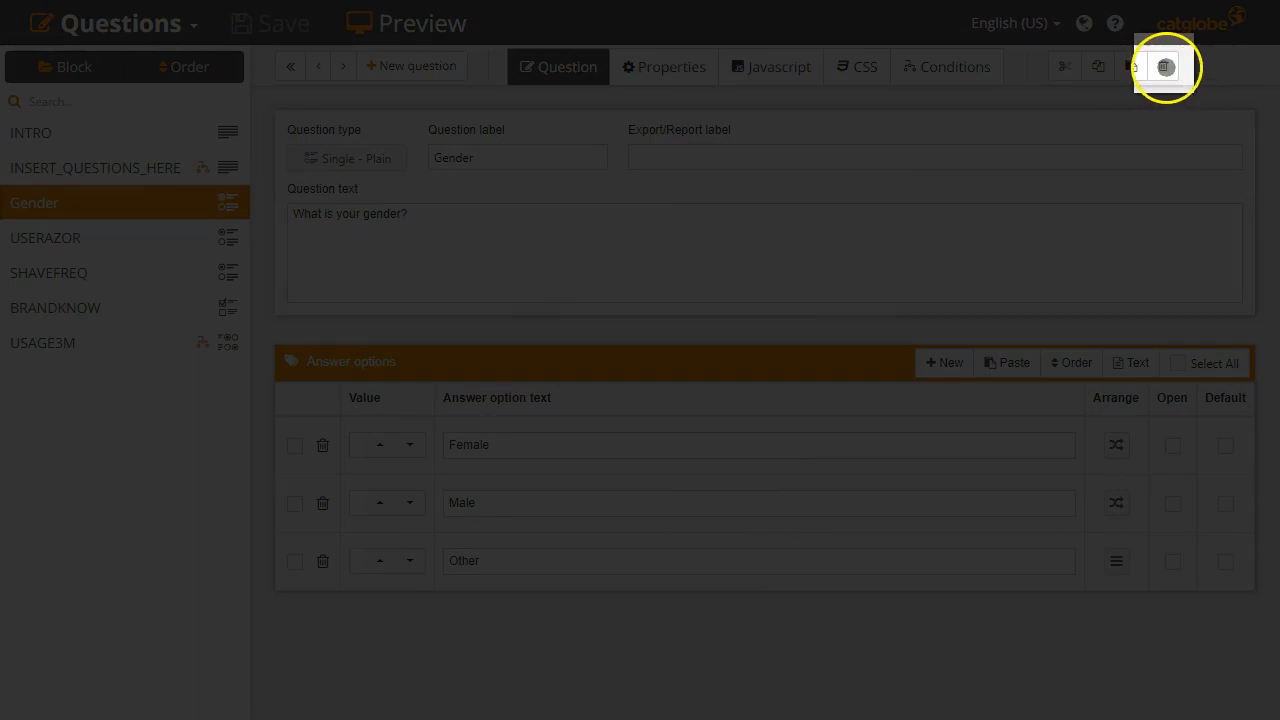
- Delete the Gender question from the questionnaire
click(1164, 66)
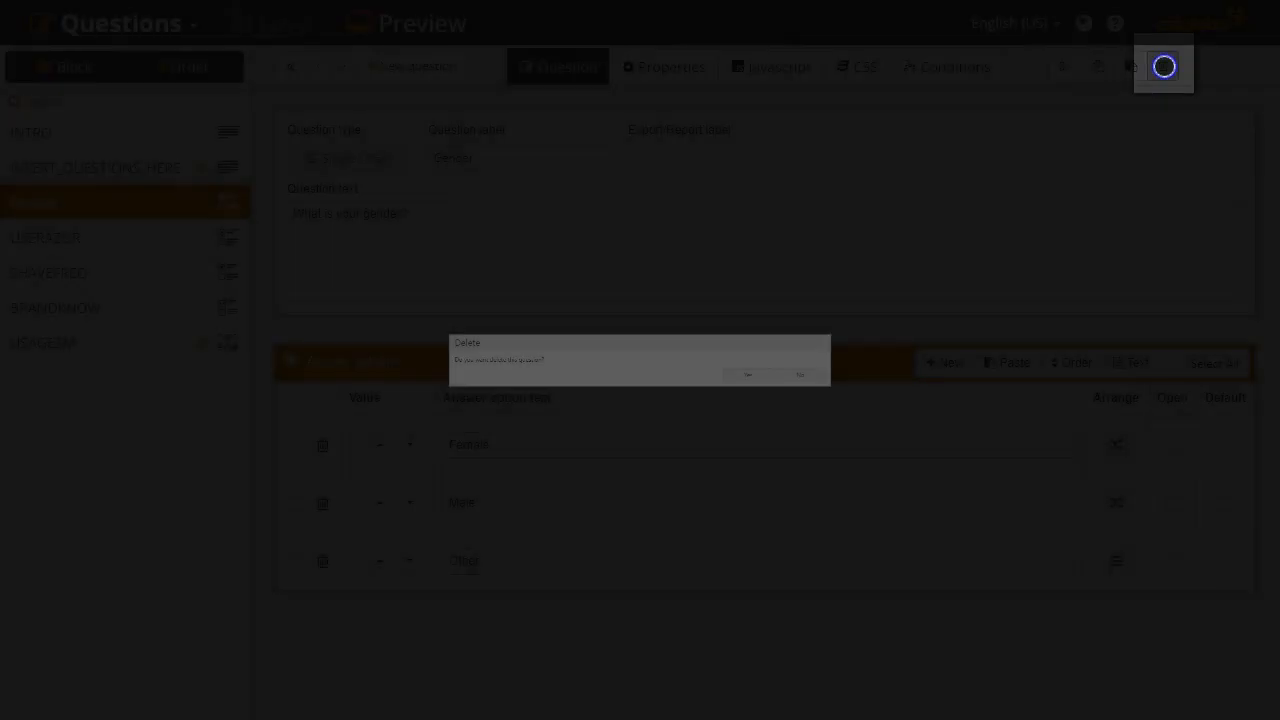
click(826, 389)
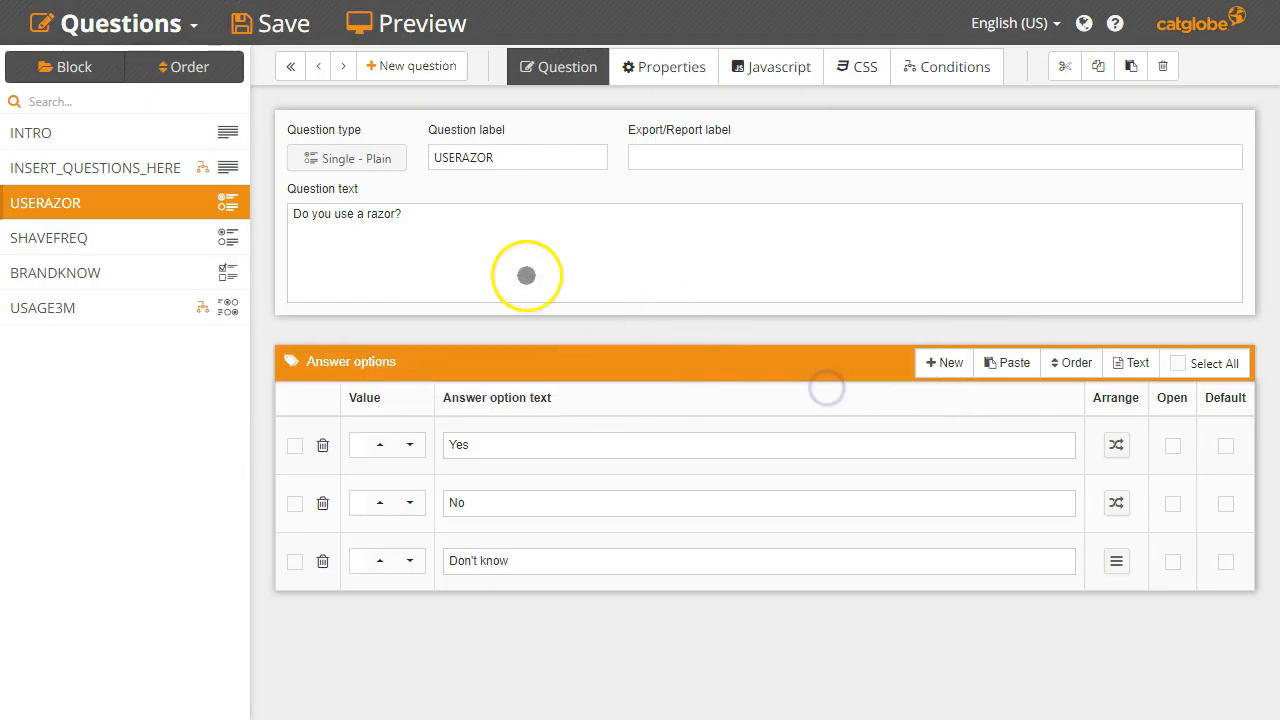
- Import GENDER from the library's panel background data questions, including Panel_CopyData and Panel_UpdateData
click(152, 26)
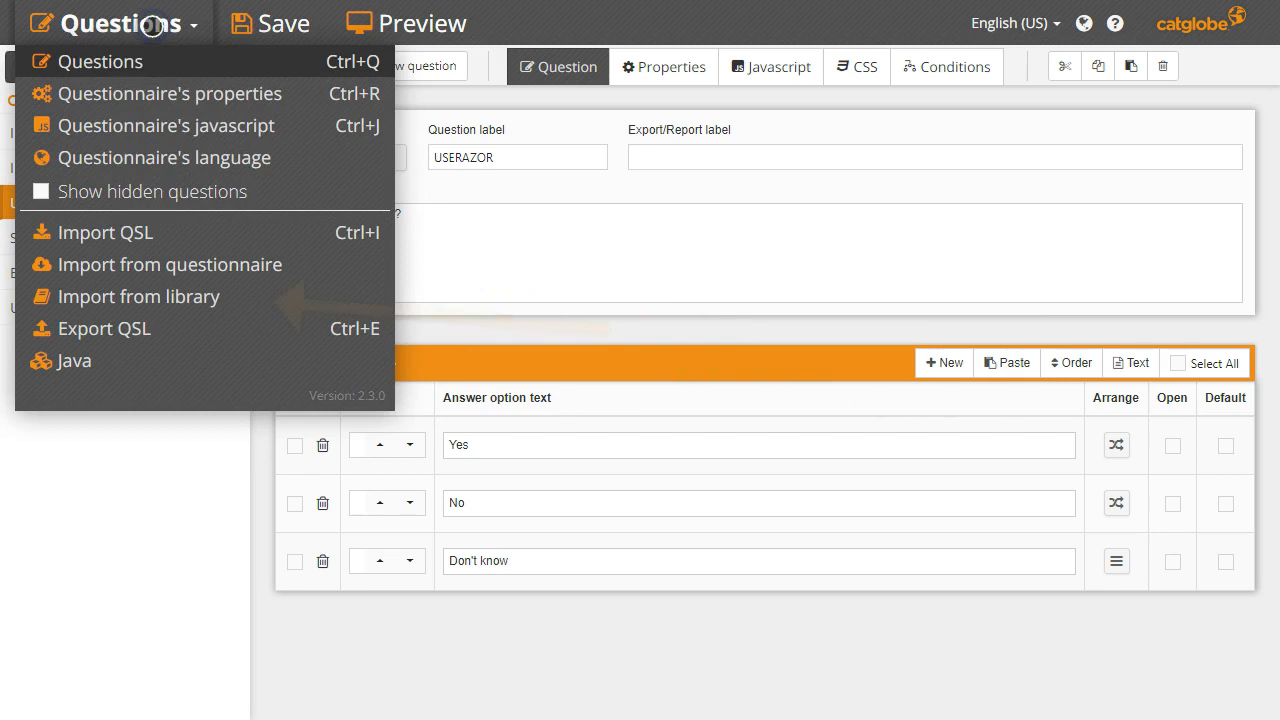
click(148, 299)
click(570, 357)
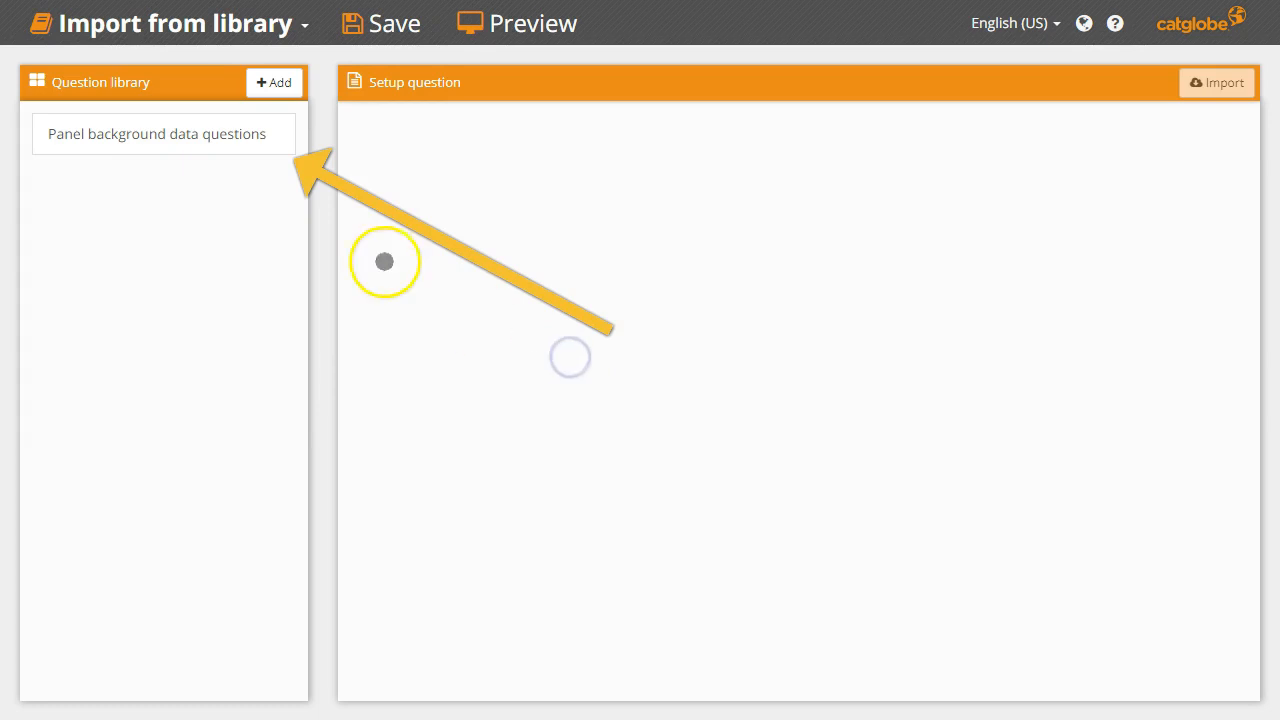
click(151, 142)
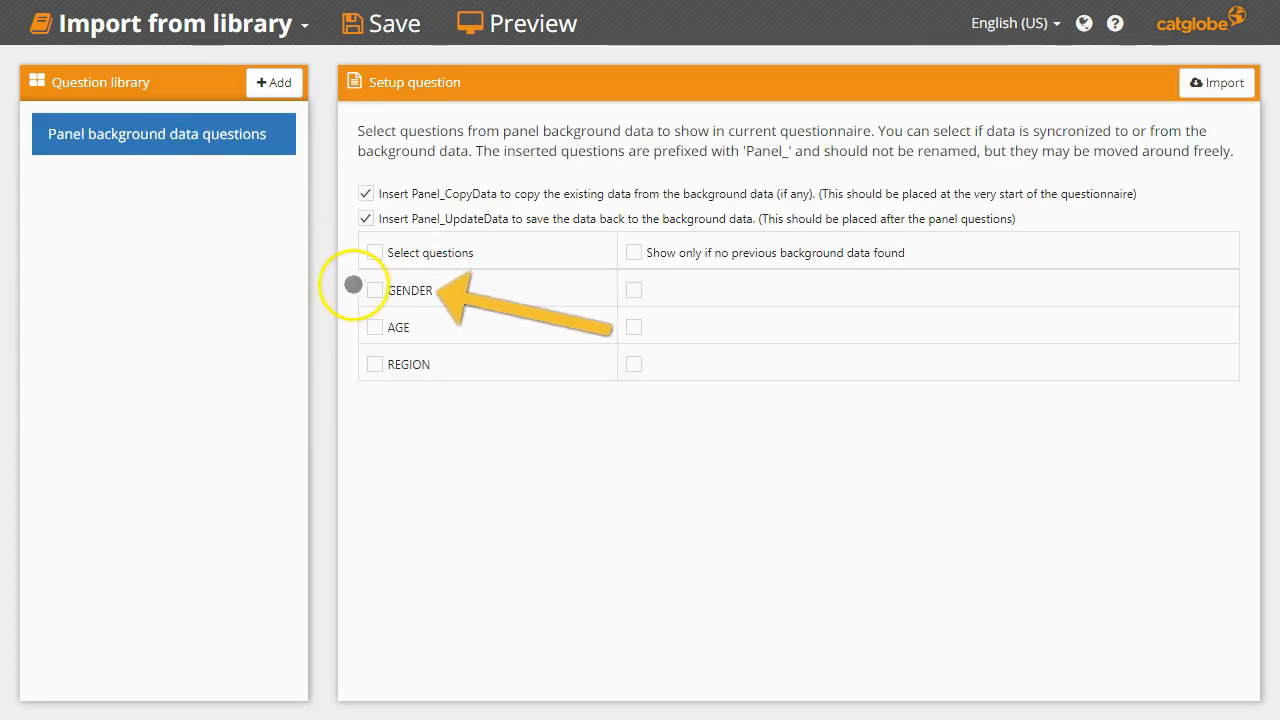
click(371, 290)
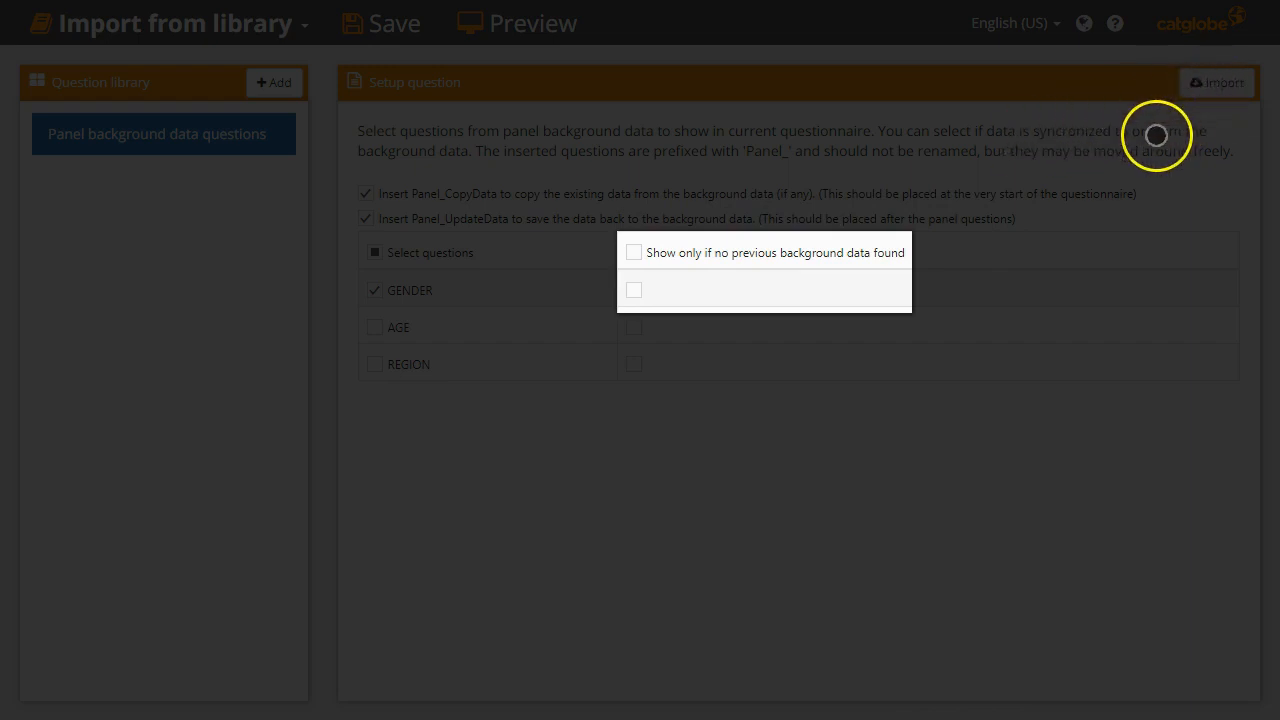
click(1196, 93)
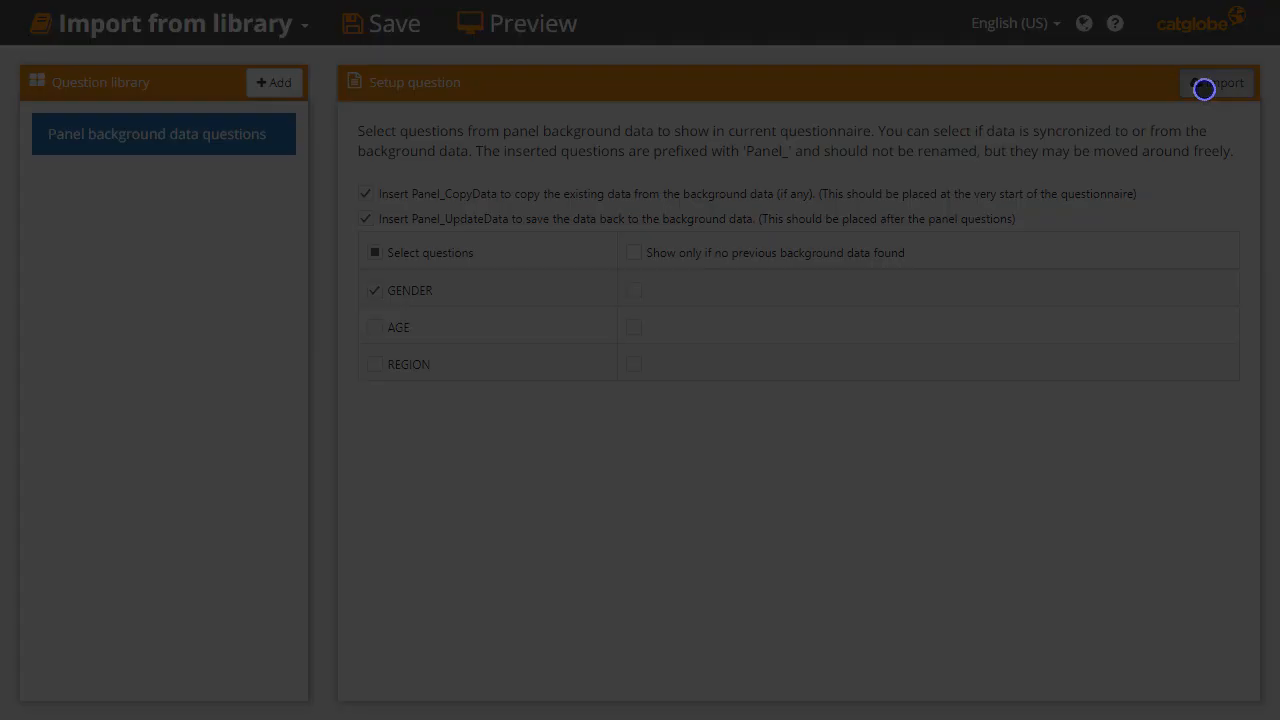
click(1204, 89)
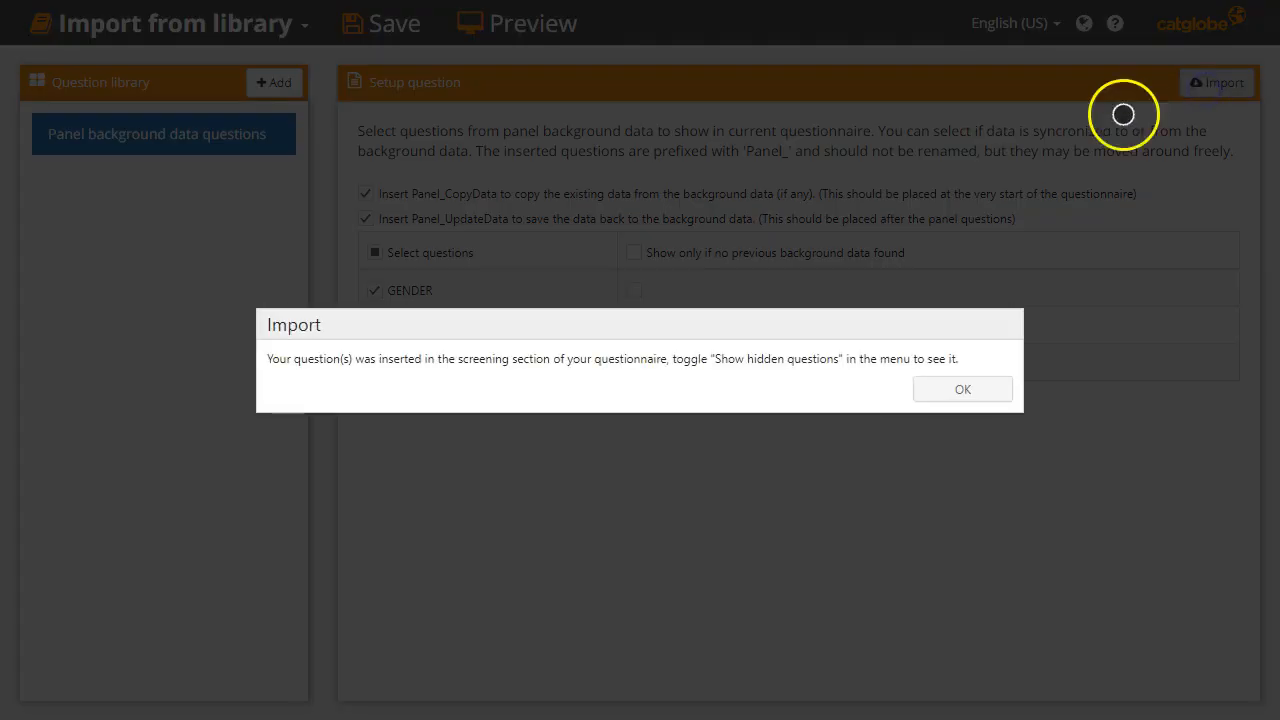
click(905, 384)
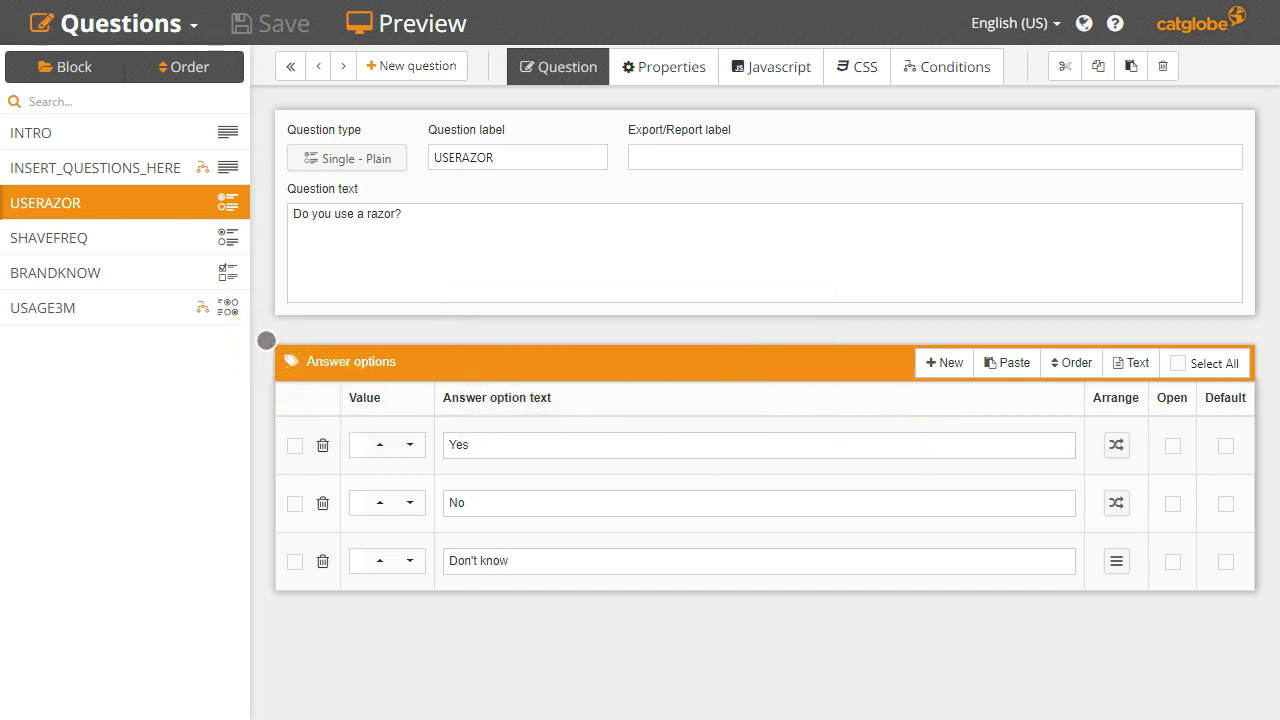
- Turn on the display of hidden questions in the question list
click(122, 22)
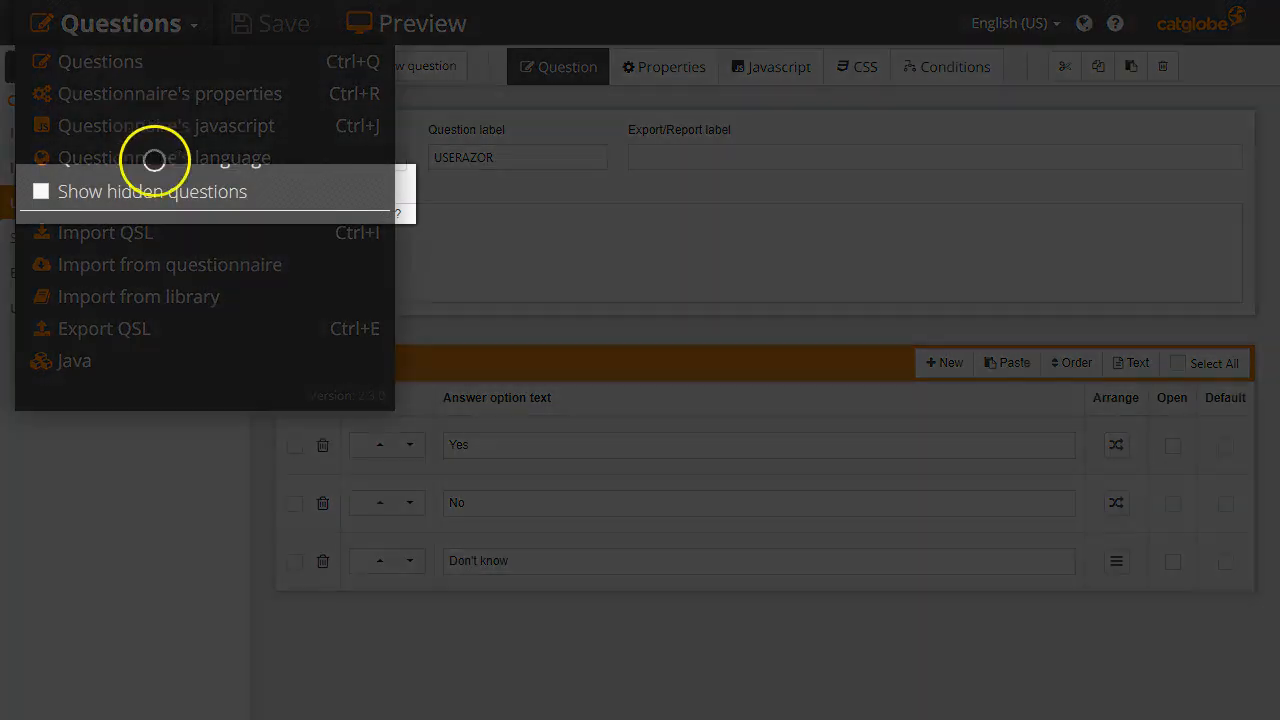
click(158, 195)
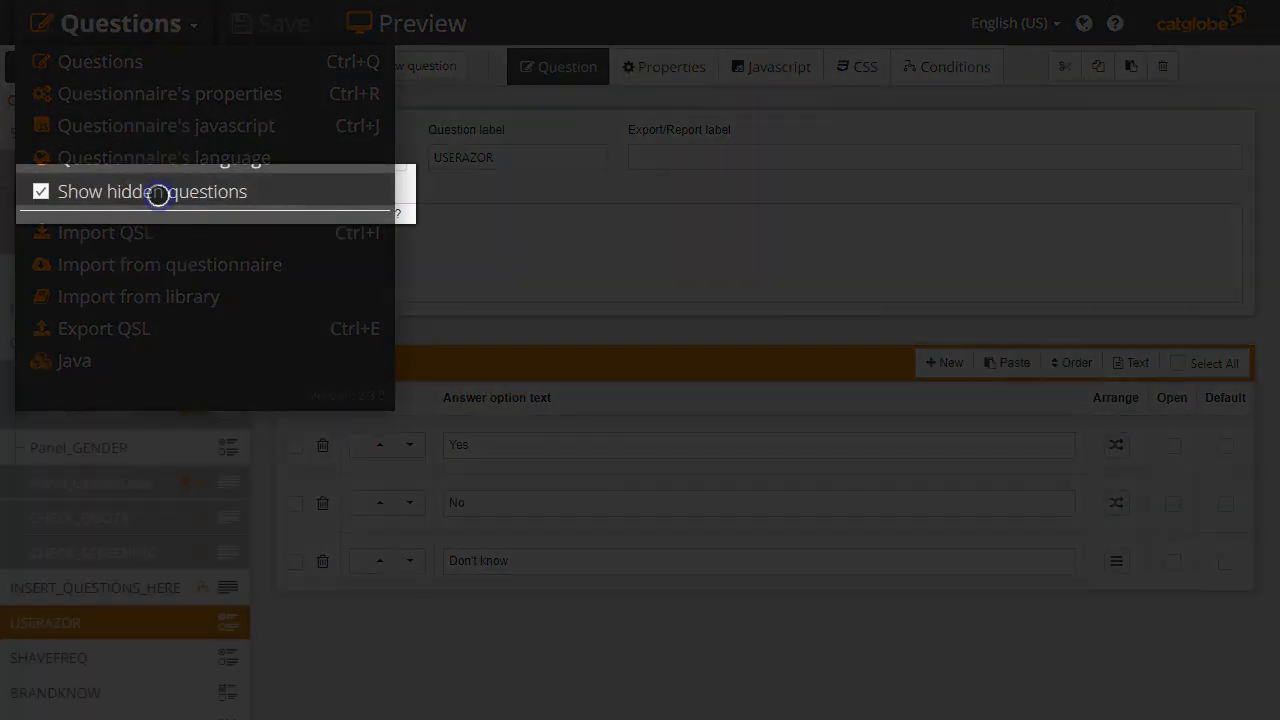
click(450, 104)
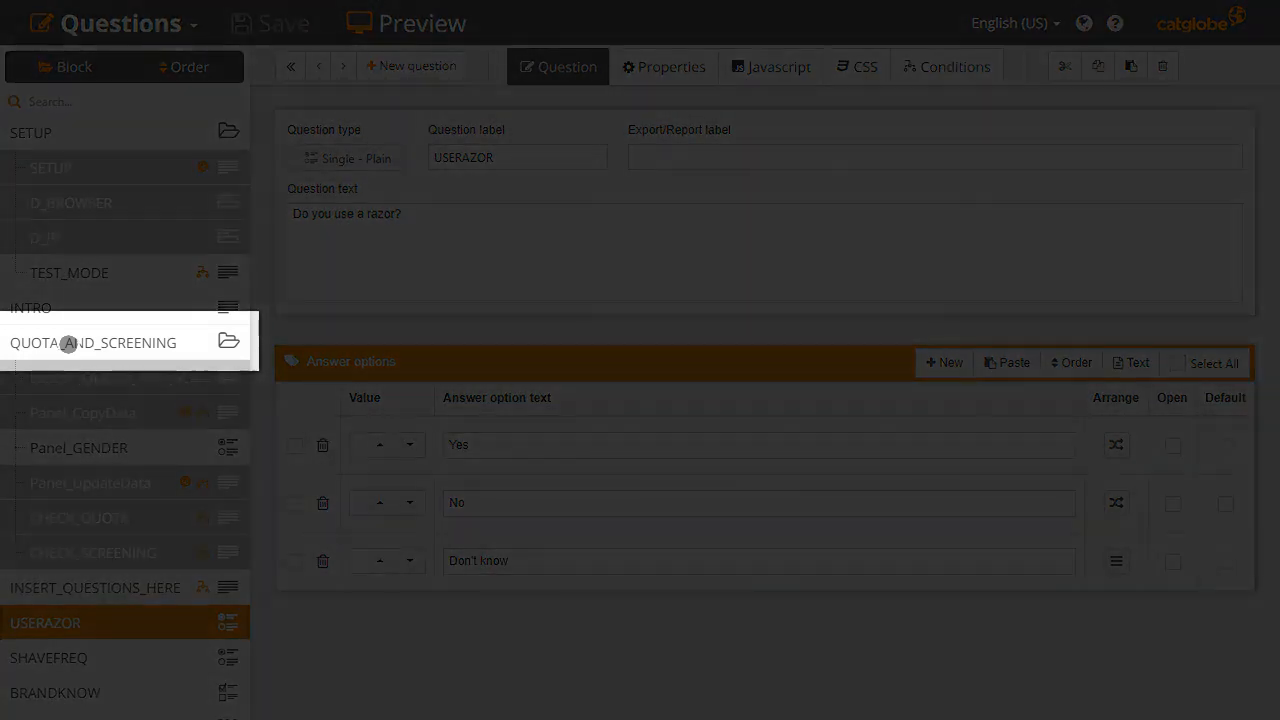
- Add USERAZOR to the QUOTA_AND_SCREENING block and move it between Panel_UpdateData and CHECK_QUOTA
click(68, 343)
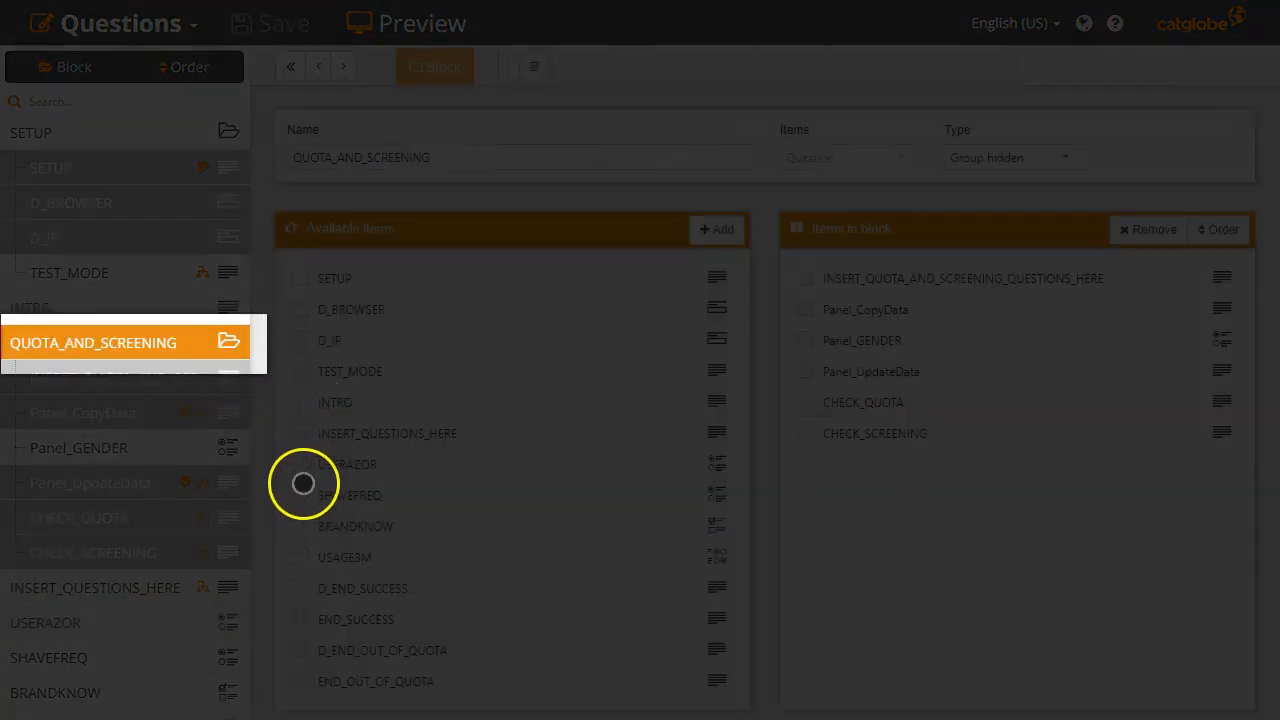
click(723, 228)
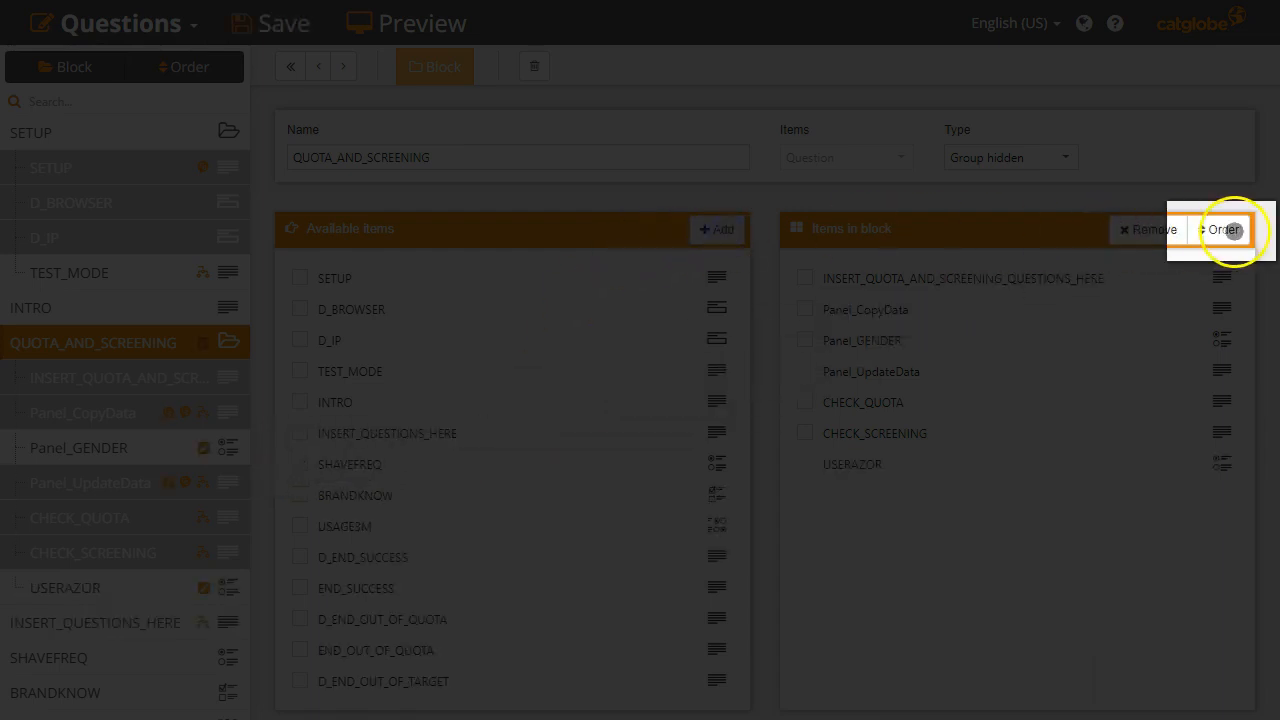
click(1228, 229)
click(731, 380)
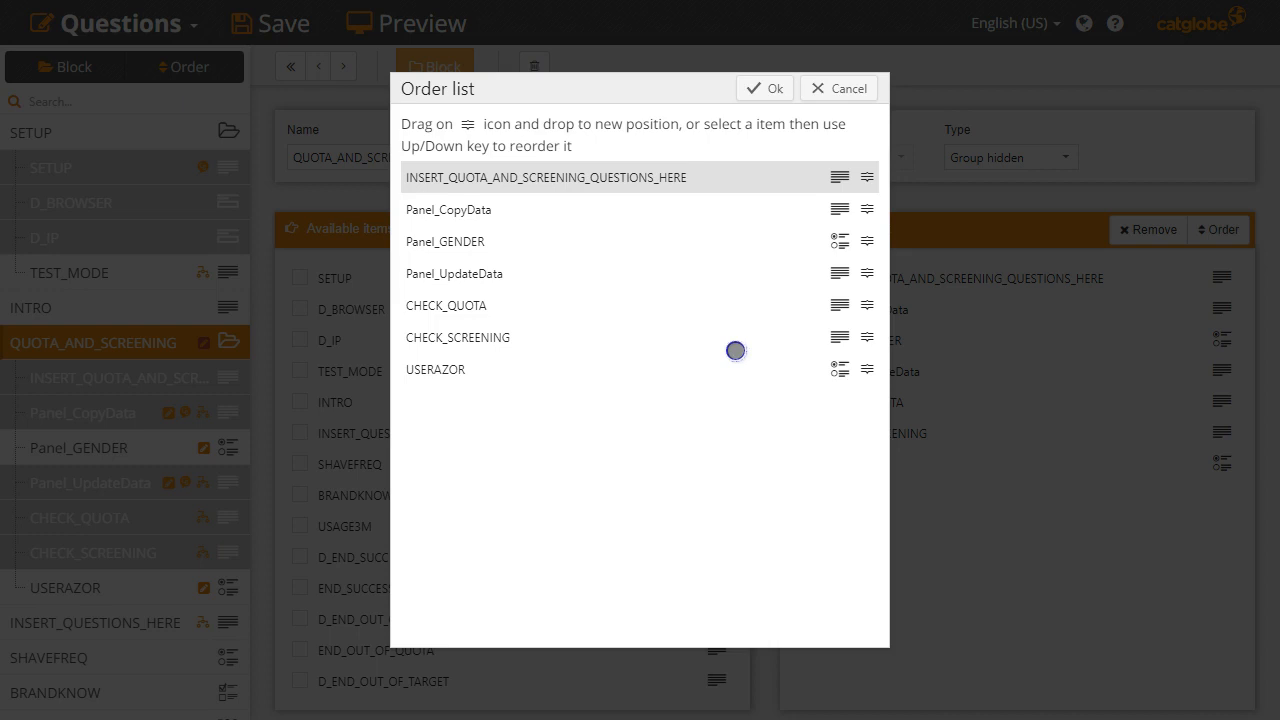
drag(862, 370, 860, 301)
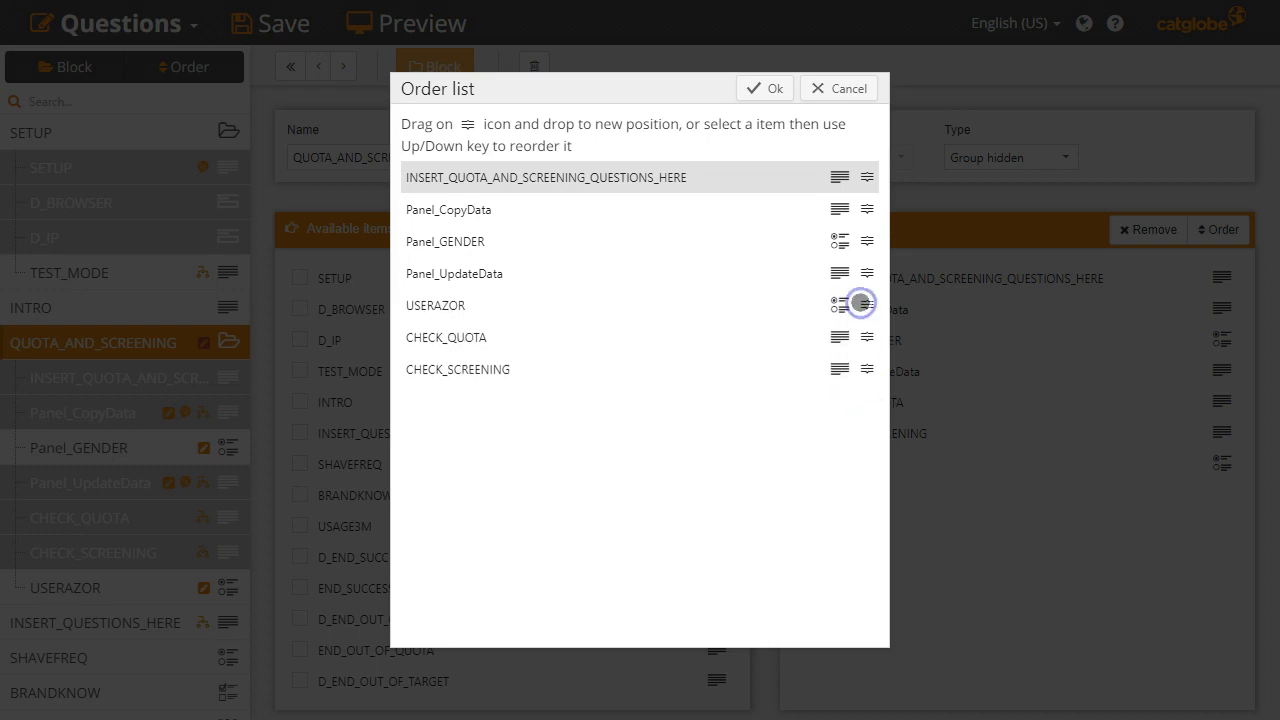
click(766, 88)
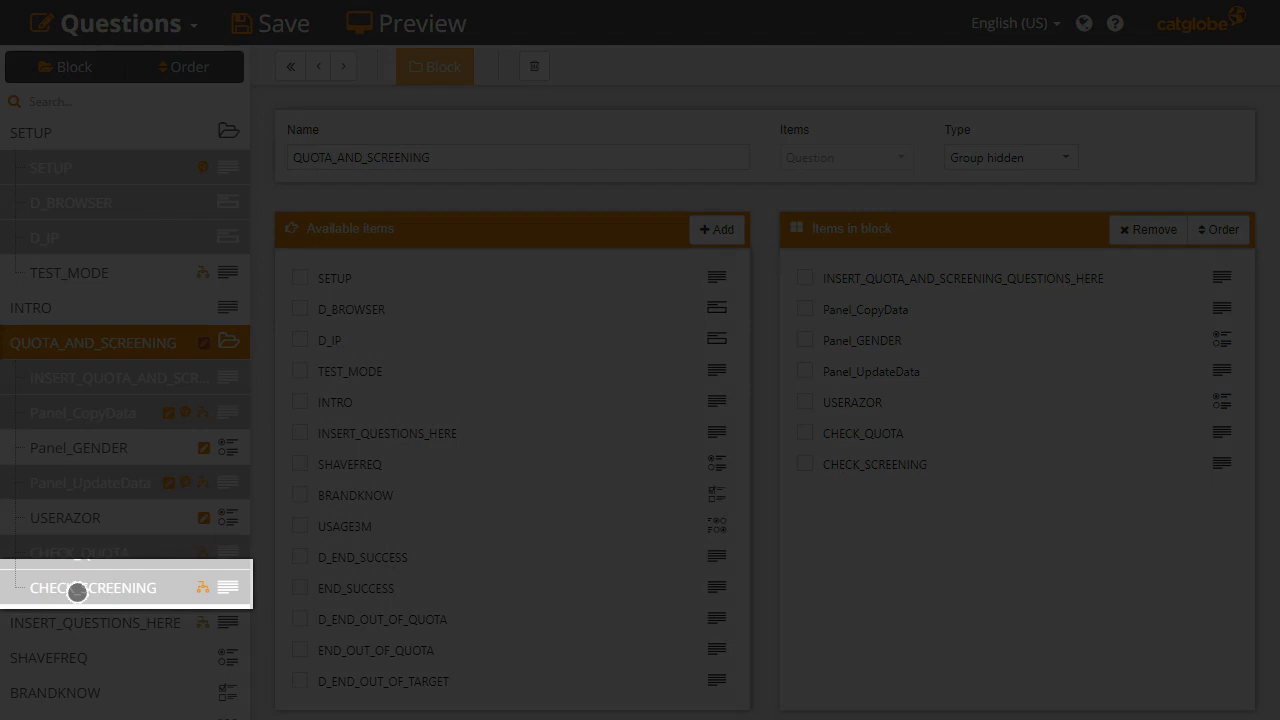
- Delete the "Show question if" condition with the expression false from CHECK_SCREENING
click(77, 590)
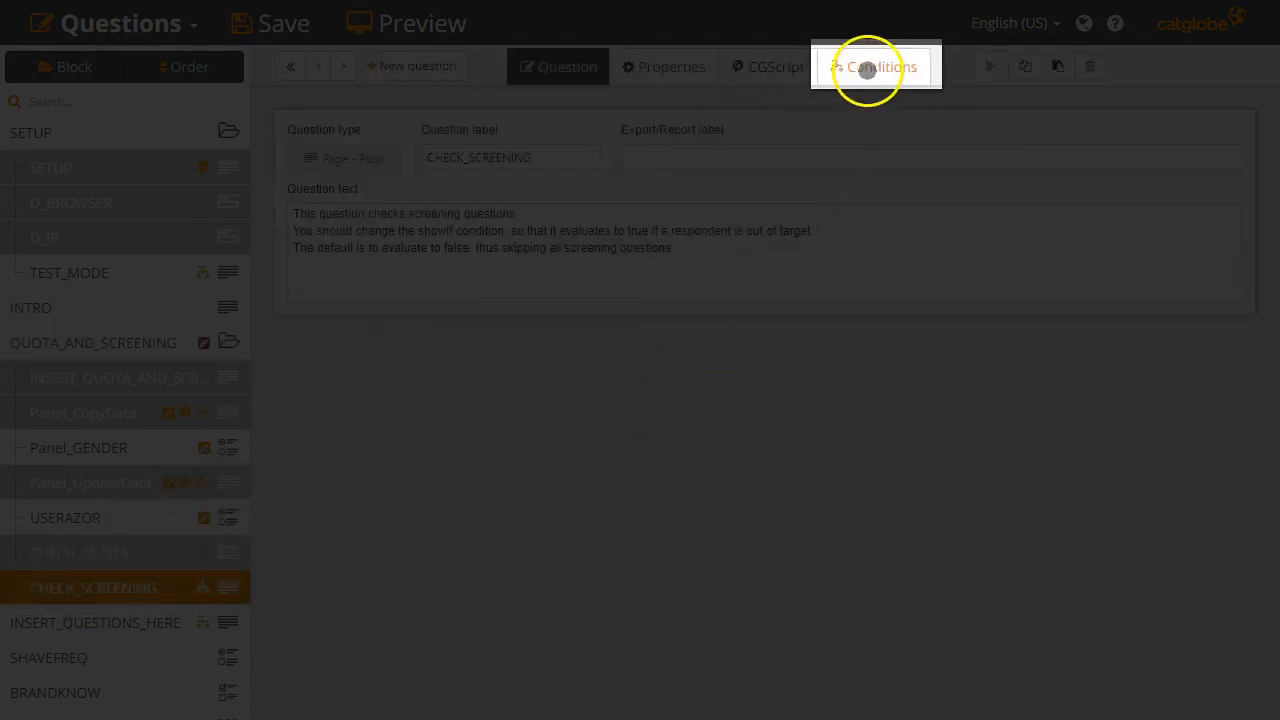
click(869, 66)
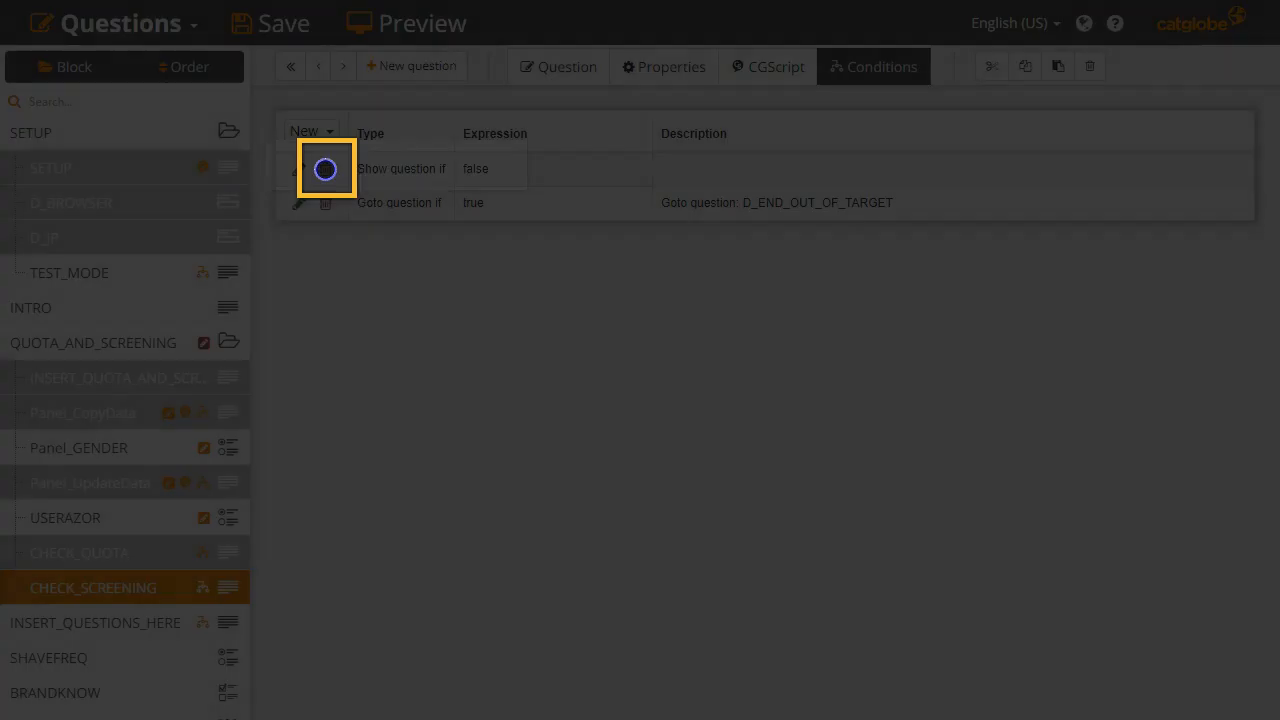
click(325, 169)
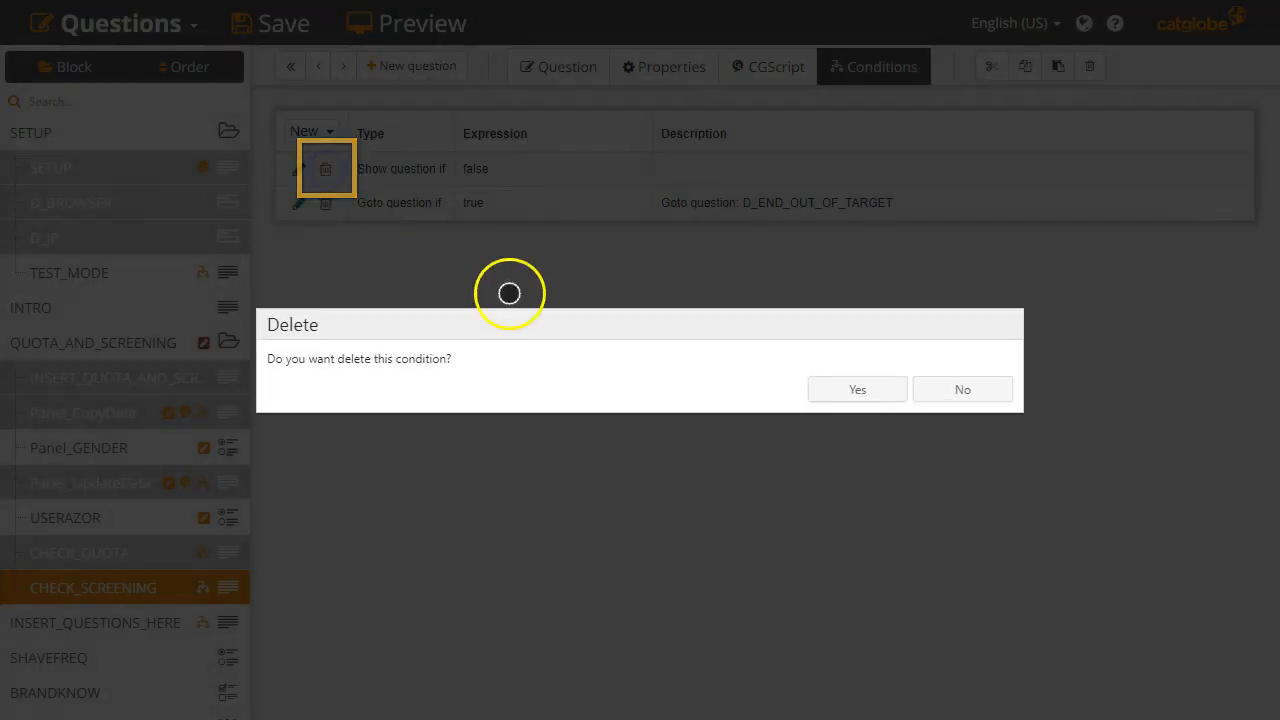
click(829, 389)
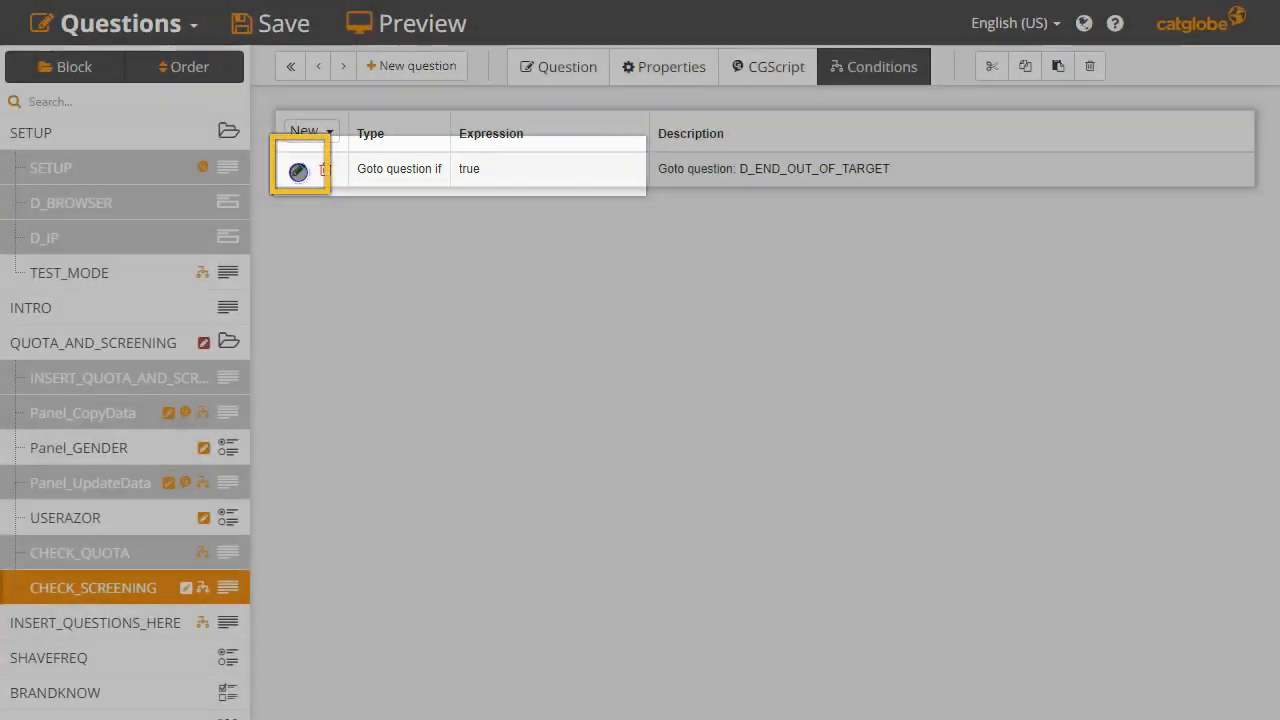
- Replace the expression of CHECK_SCREENING's "Goto question if" condition with Panel_GENDER != Male
click(298, 171)
click(538, 174)
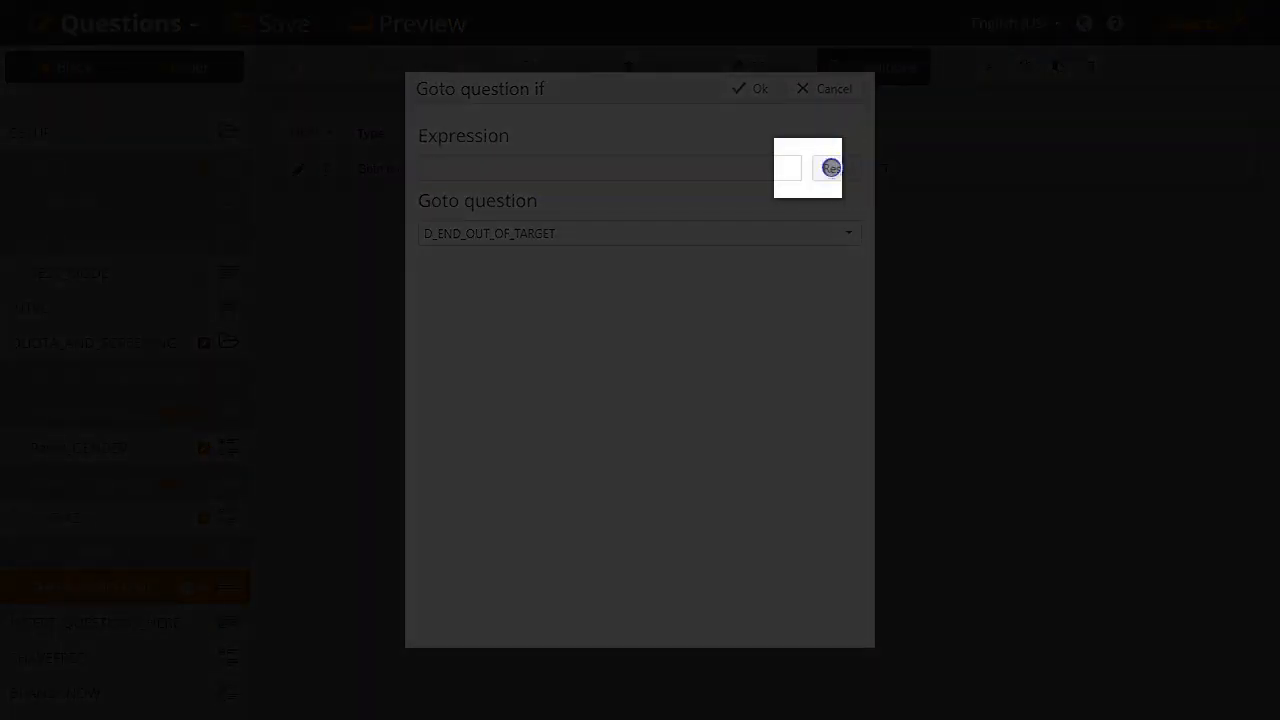
click(826, 167)
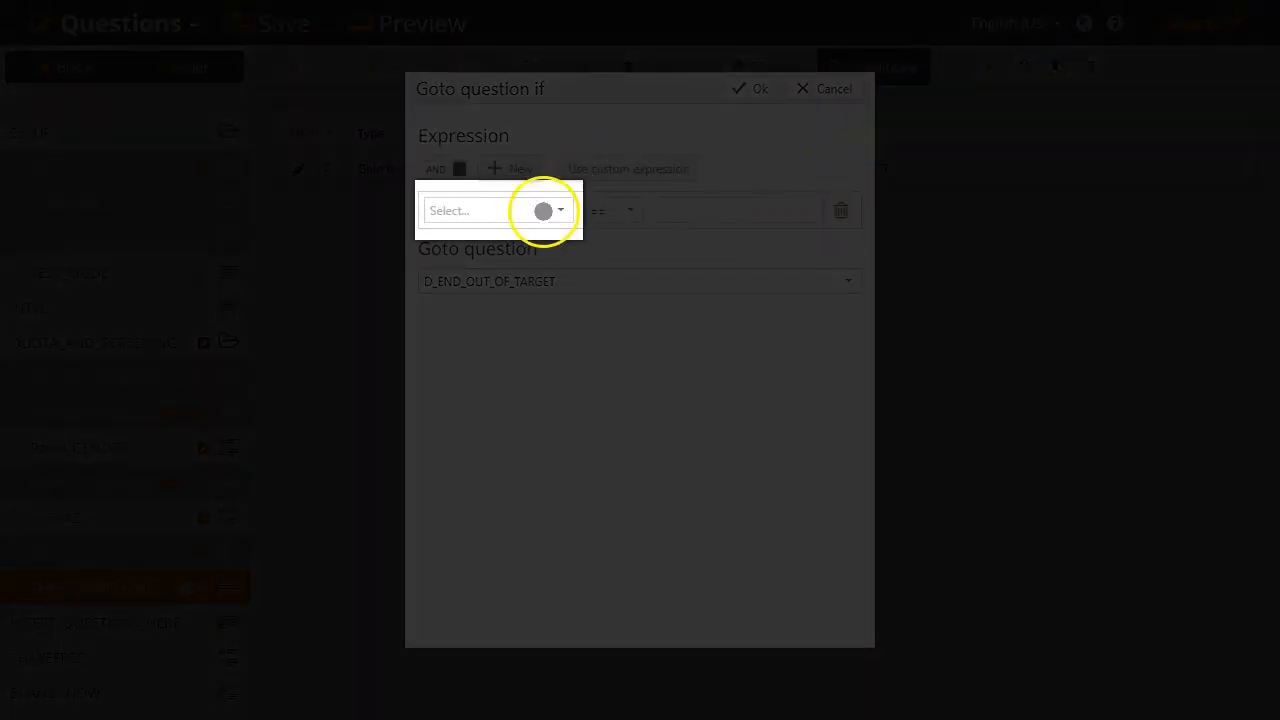
click(543, 209)
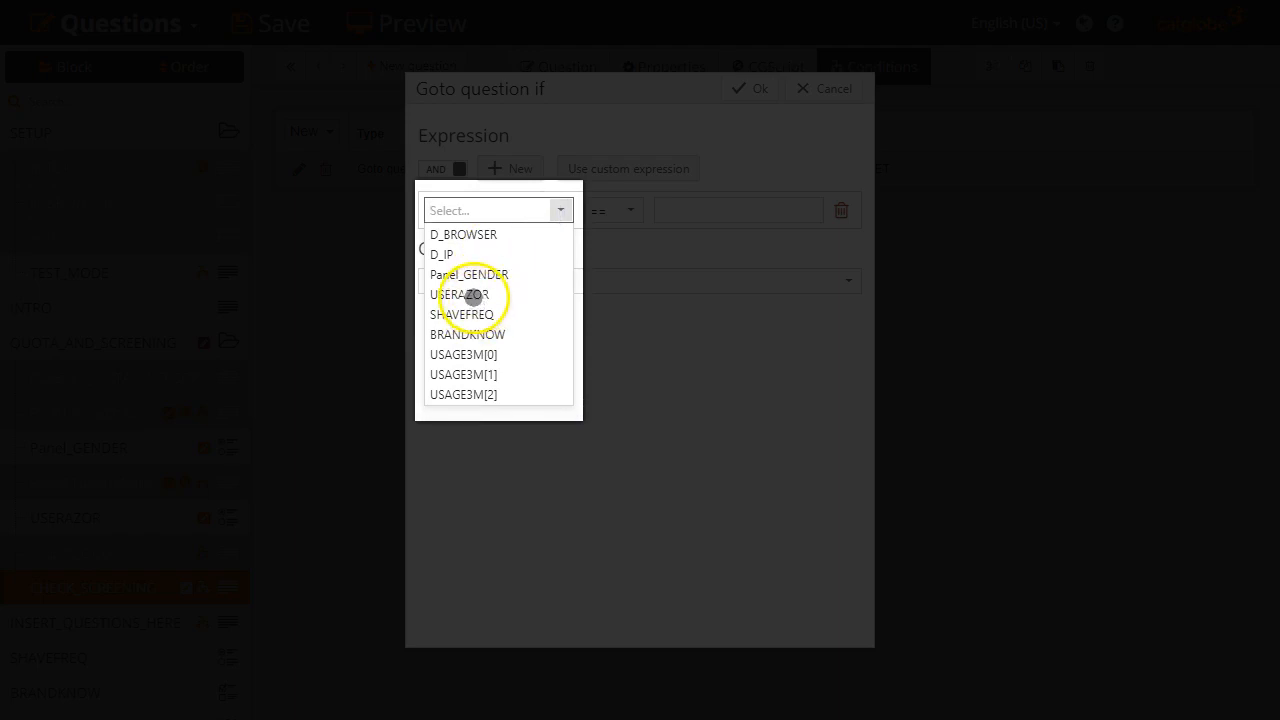
click(470, 274)
click(620, 209)
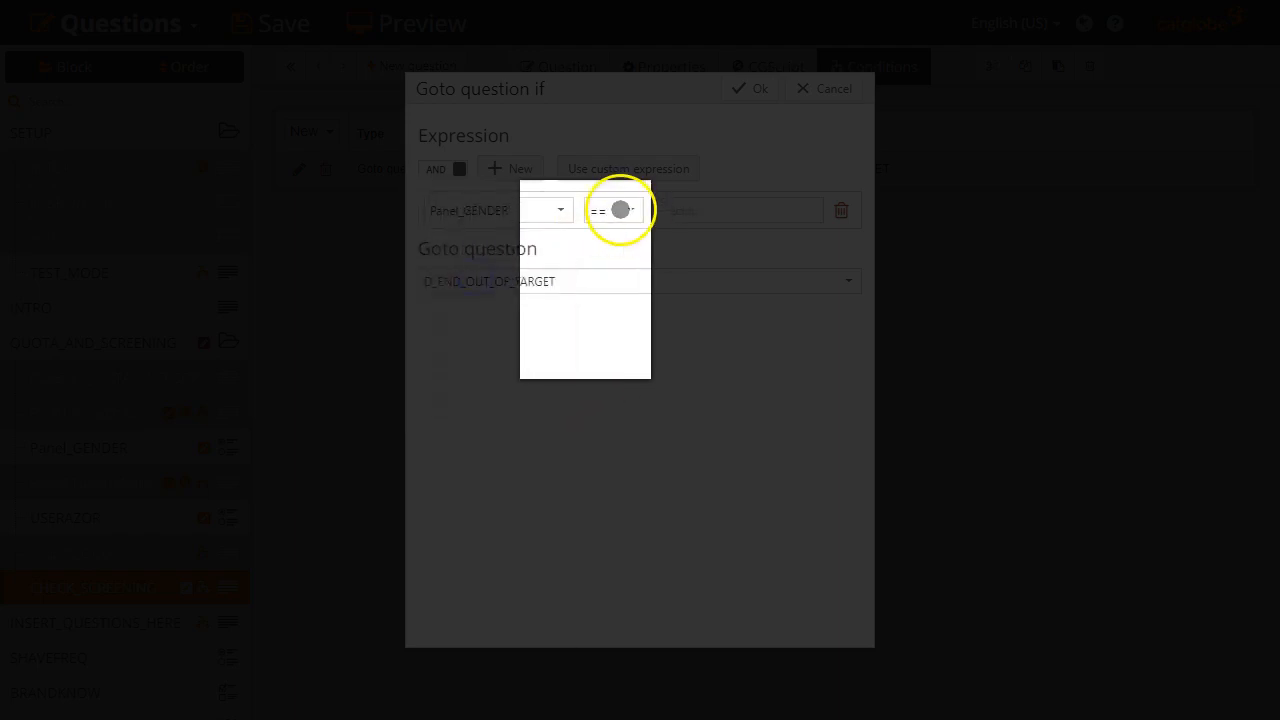
click(597, 255)
click(694, 211)
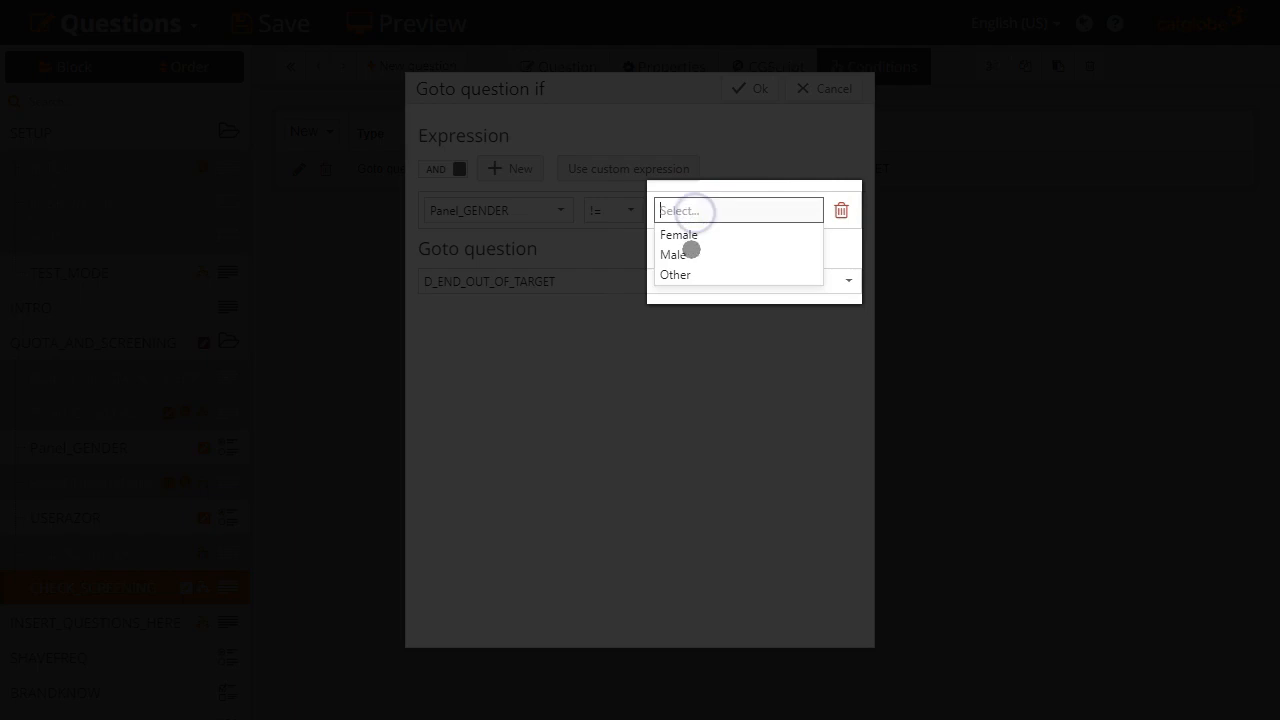
click(684, 257)
- Switch the condition's logic to OR and add a second expression USERAZOR != Yes
click(446, 170)
click(503, 168)
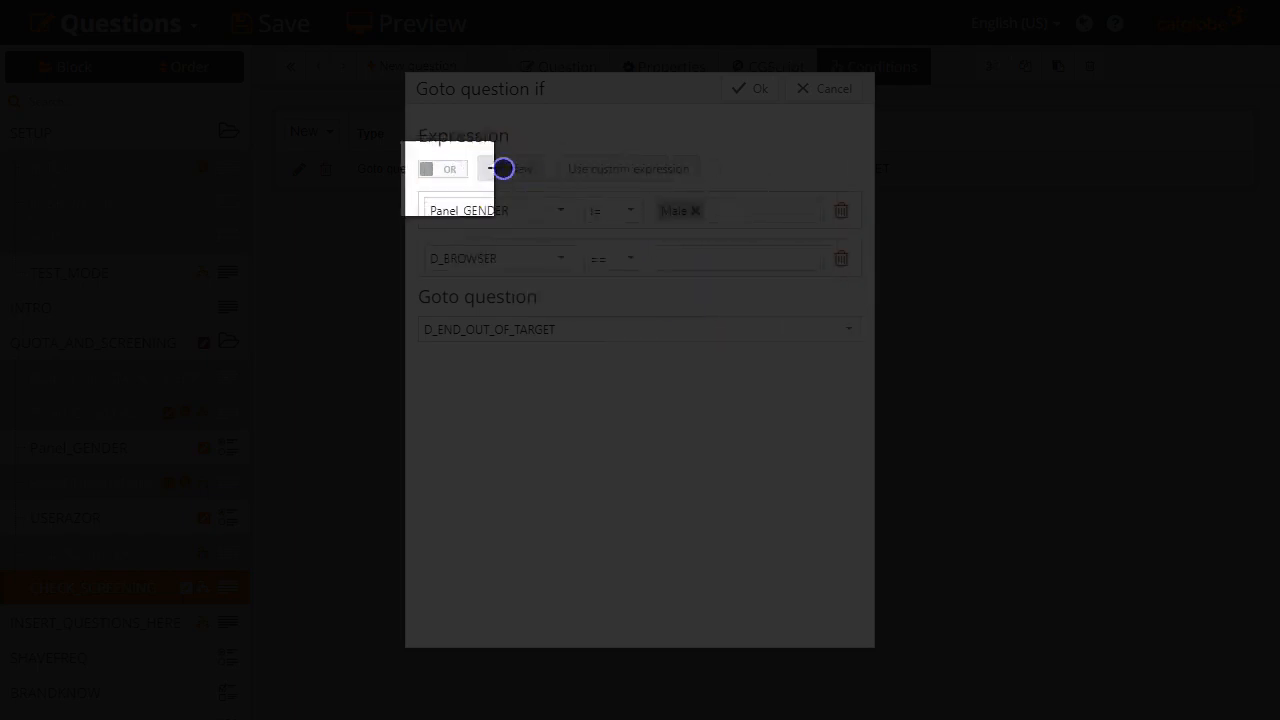
click(534, 257)
click(471, 343)
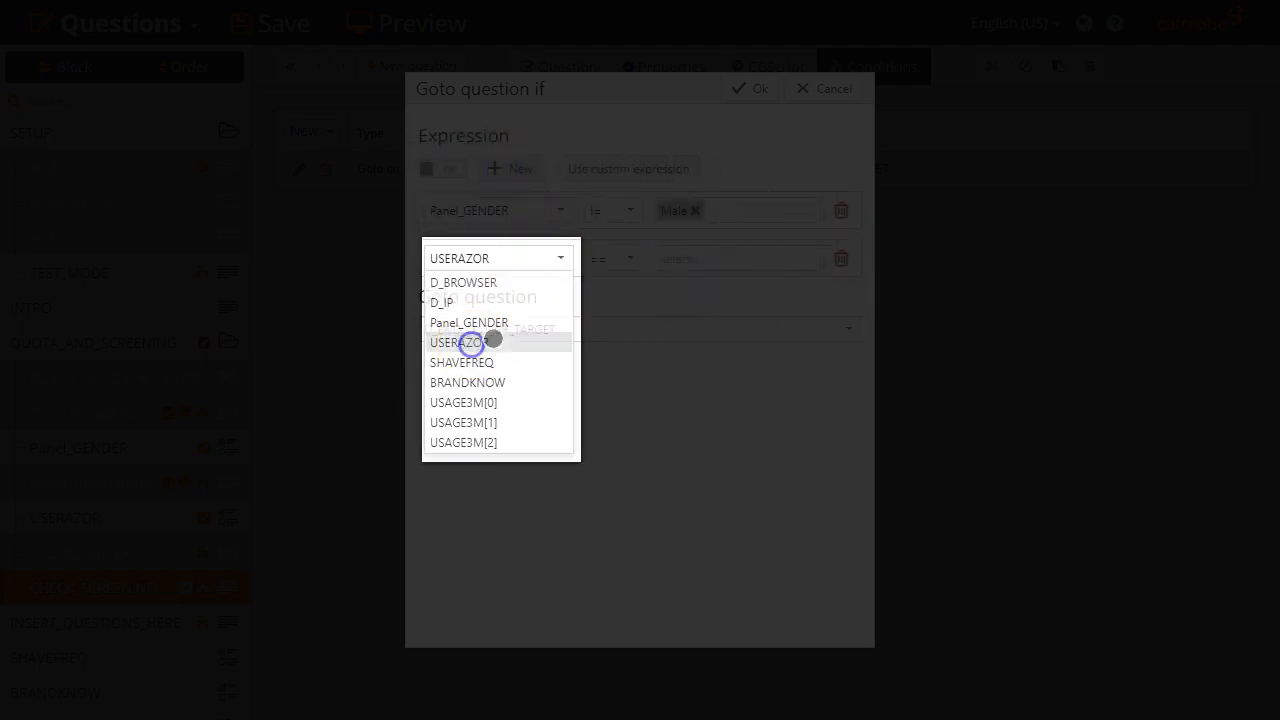
click(609, 258)
click(600, 294)
click(674, 262)
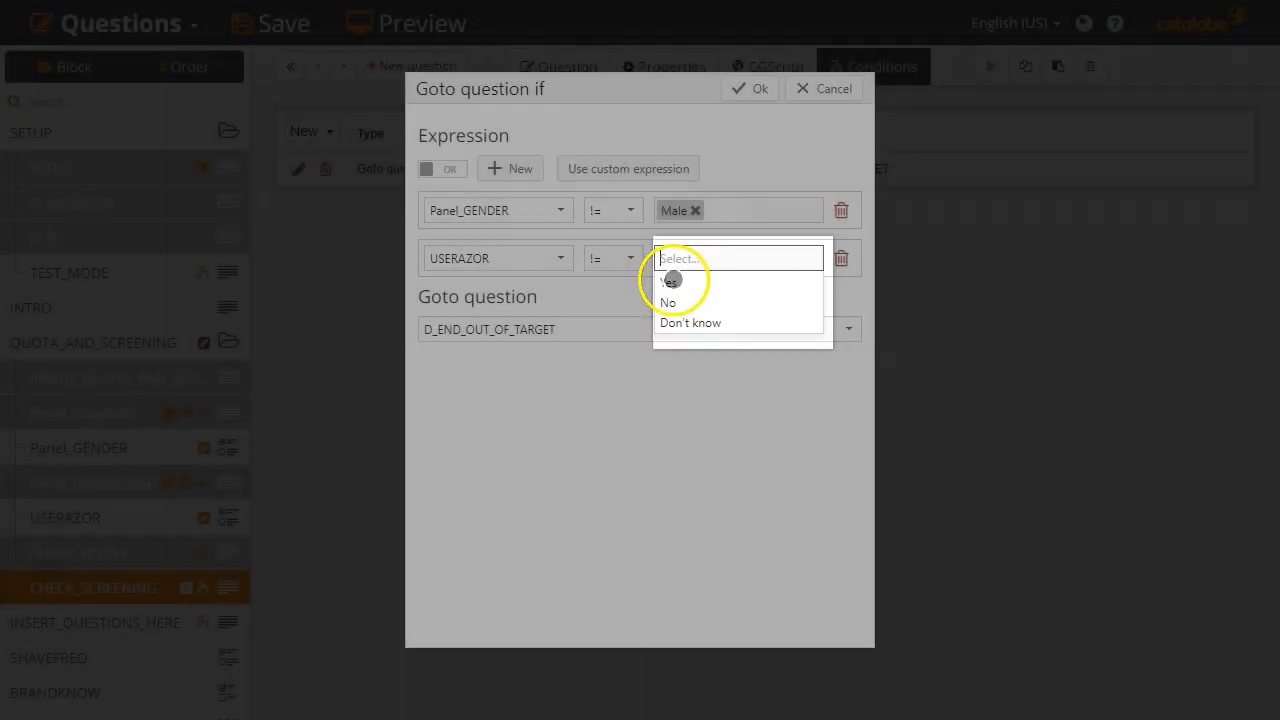
click(666, 277)
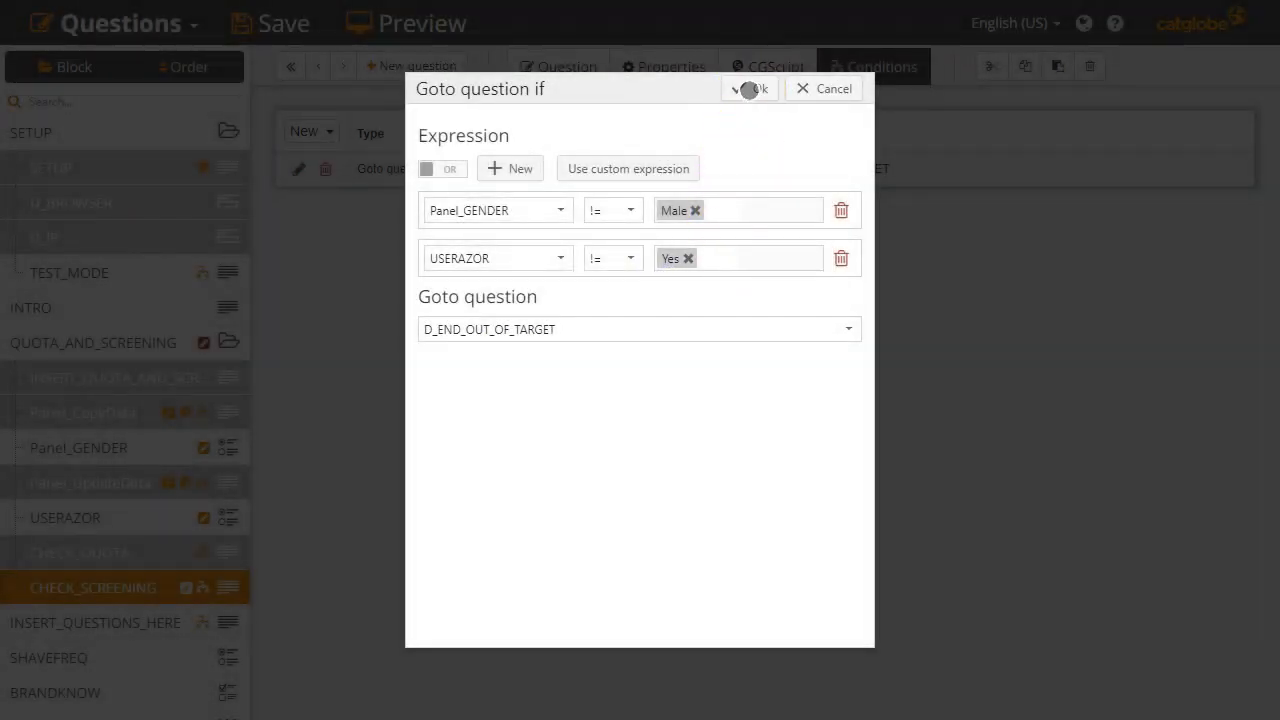
click(749, 89)
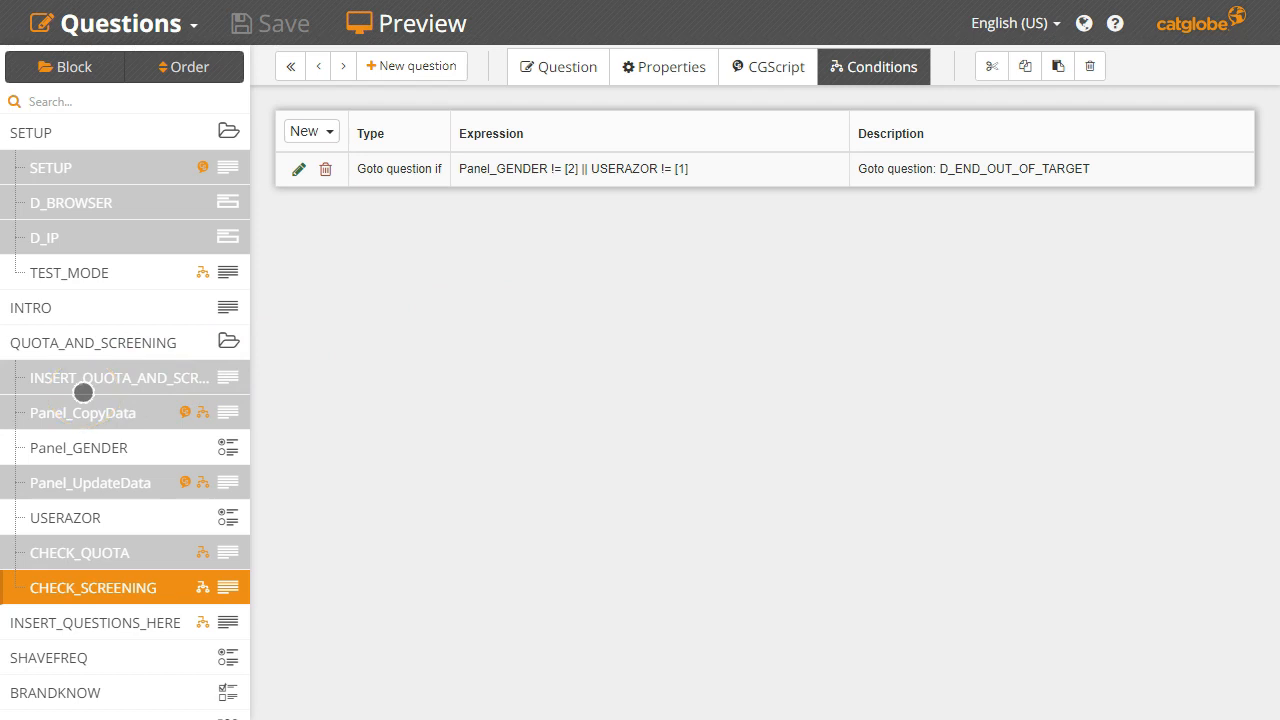
- Set END_SUCCESS to reward 100 points with the point text "Thanks! {1}"
scroll(83, 392, down, 4)
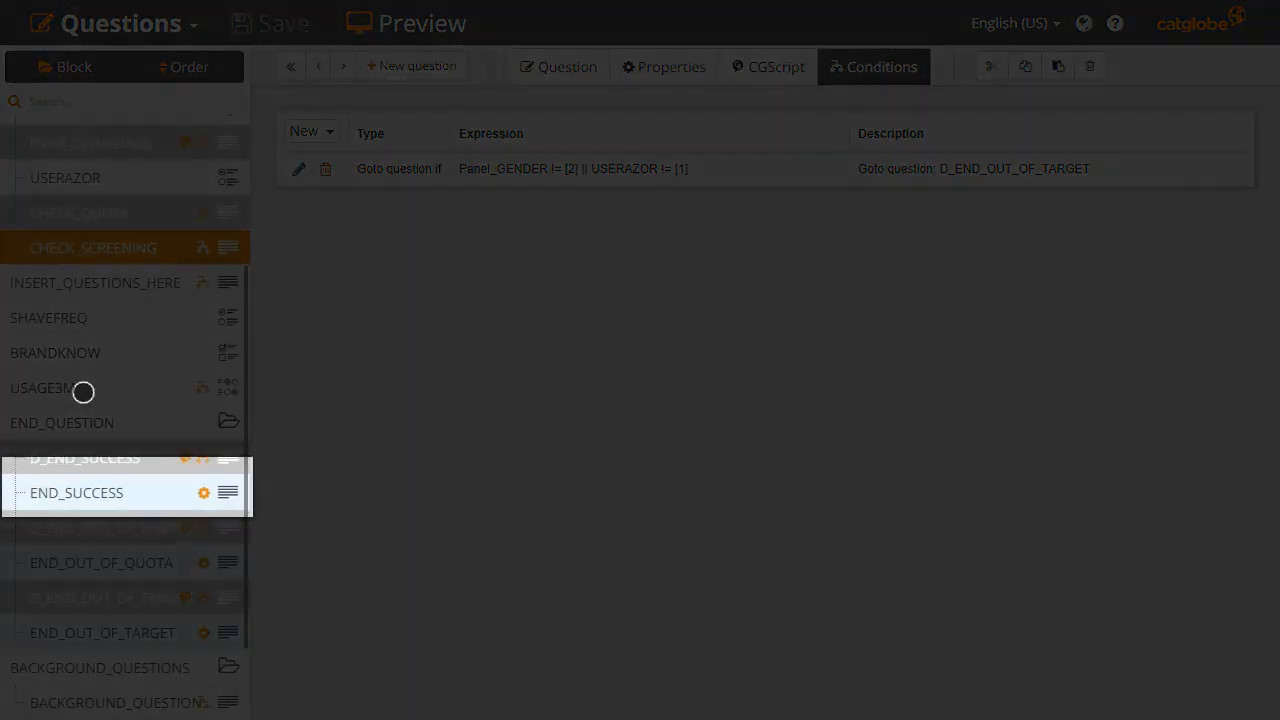
click(100, 490)
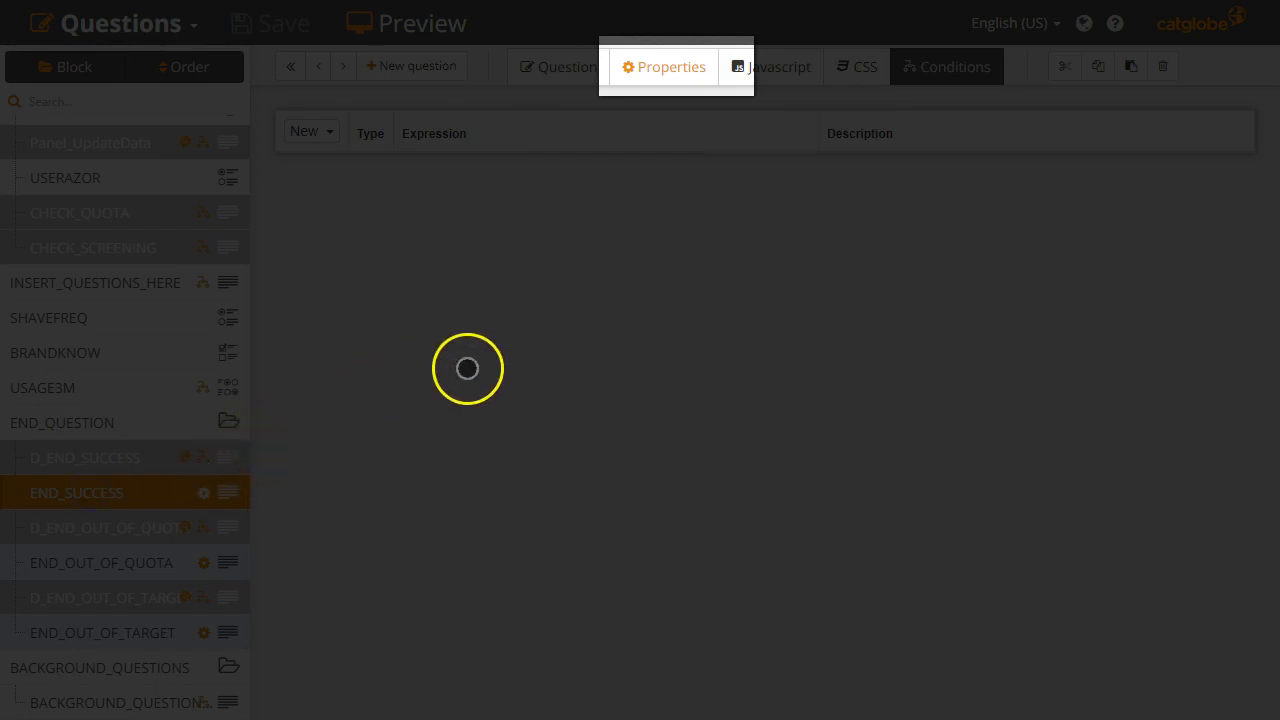
click(663, 70)
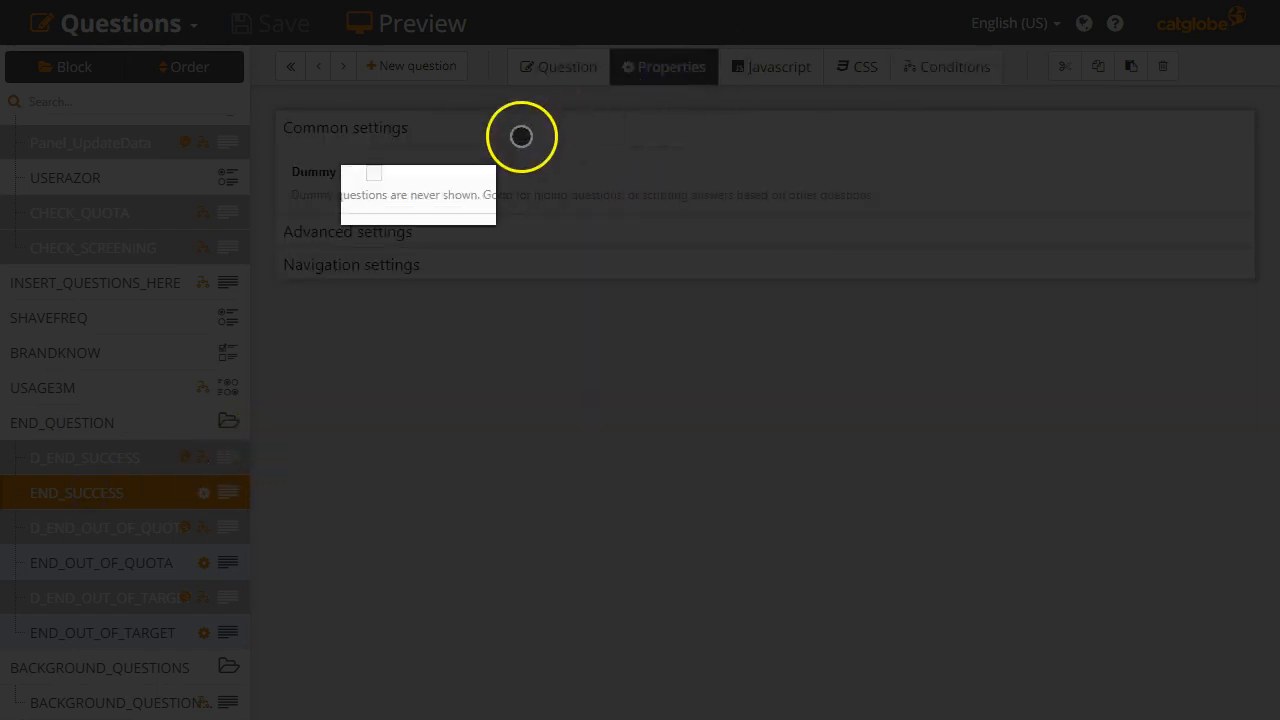
click(341, 235)
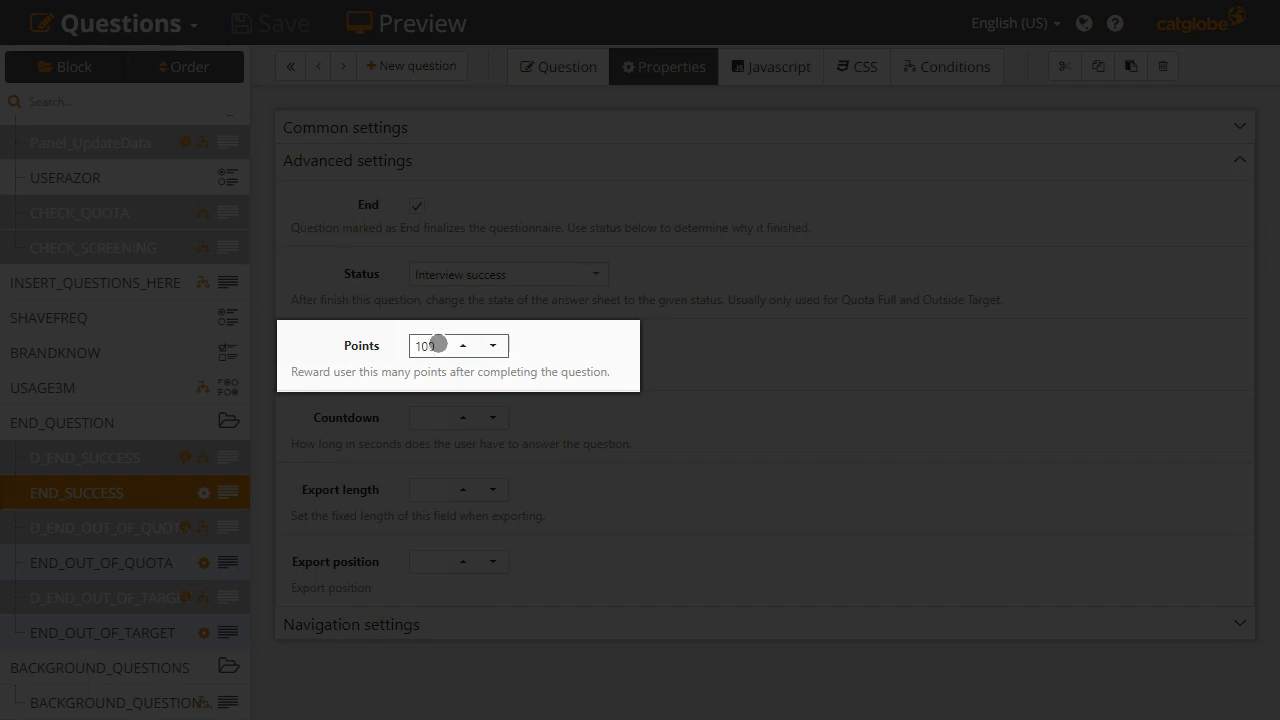
click(574, 351)
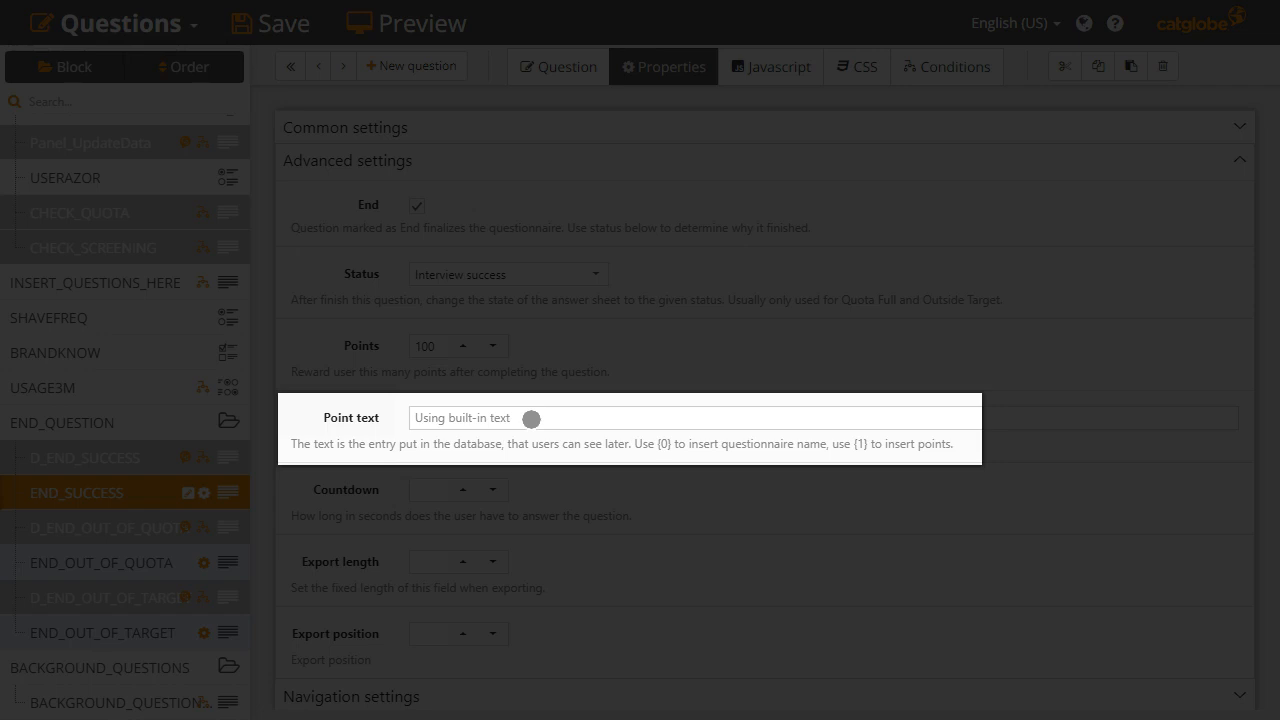
click(531, 419)
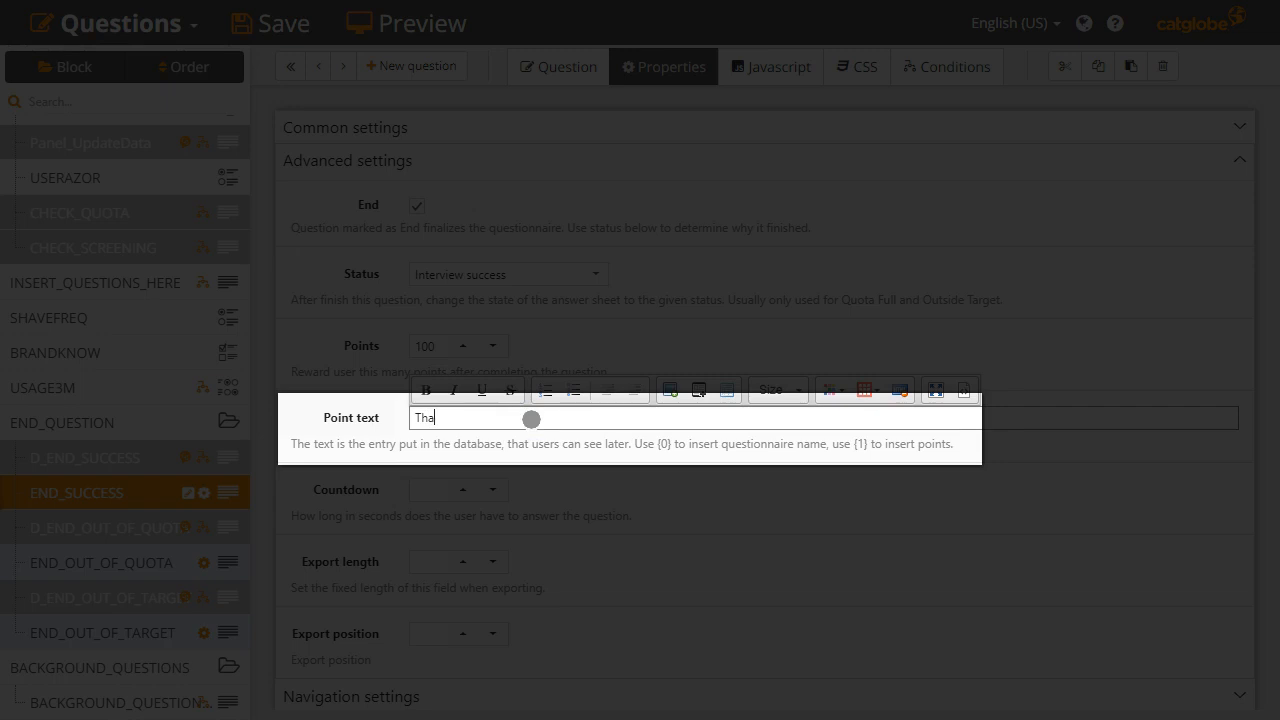
text(Thanks! {1})
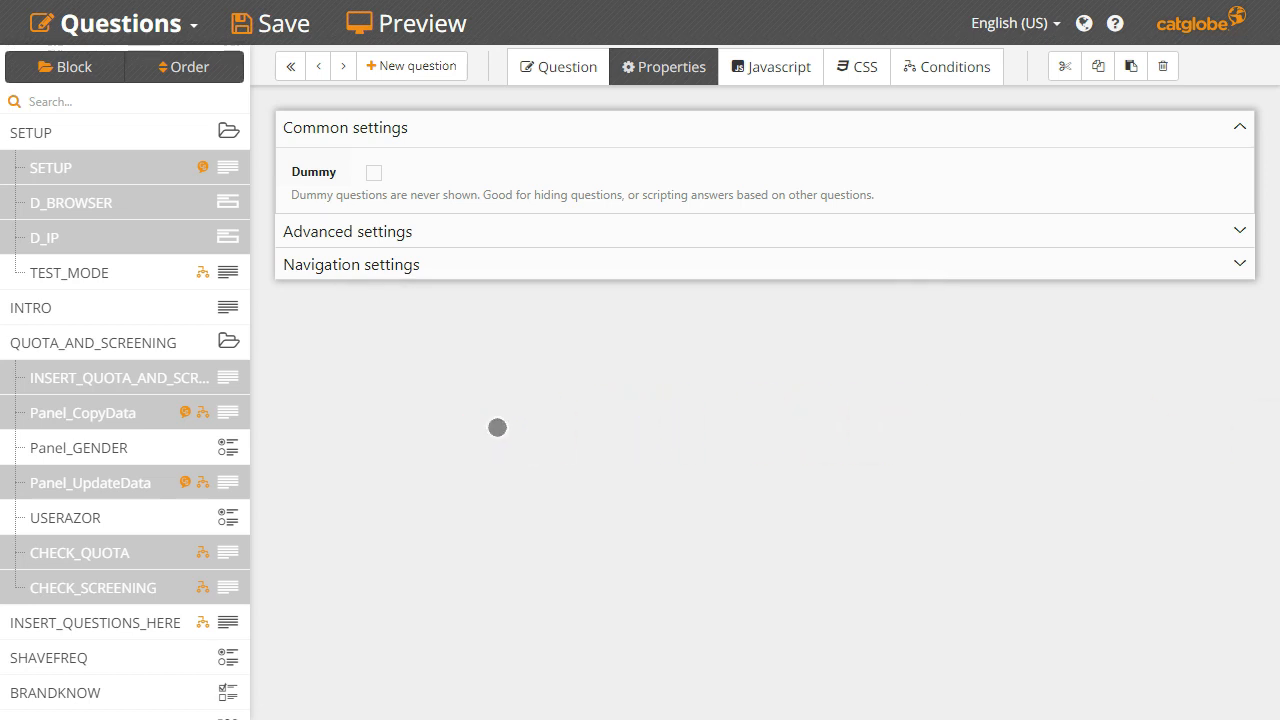
- Replace the INTRO question text with "Welcome honored panel member, today we would like your opinion about razors."
click(118, 310)
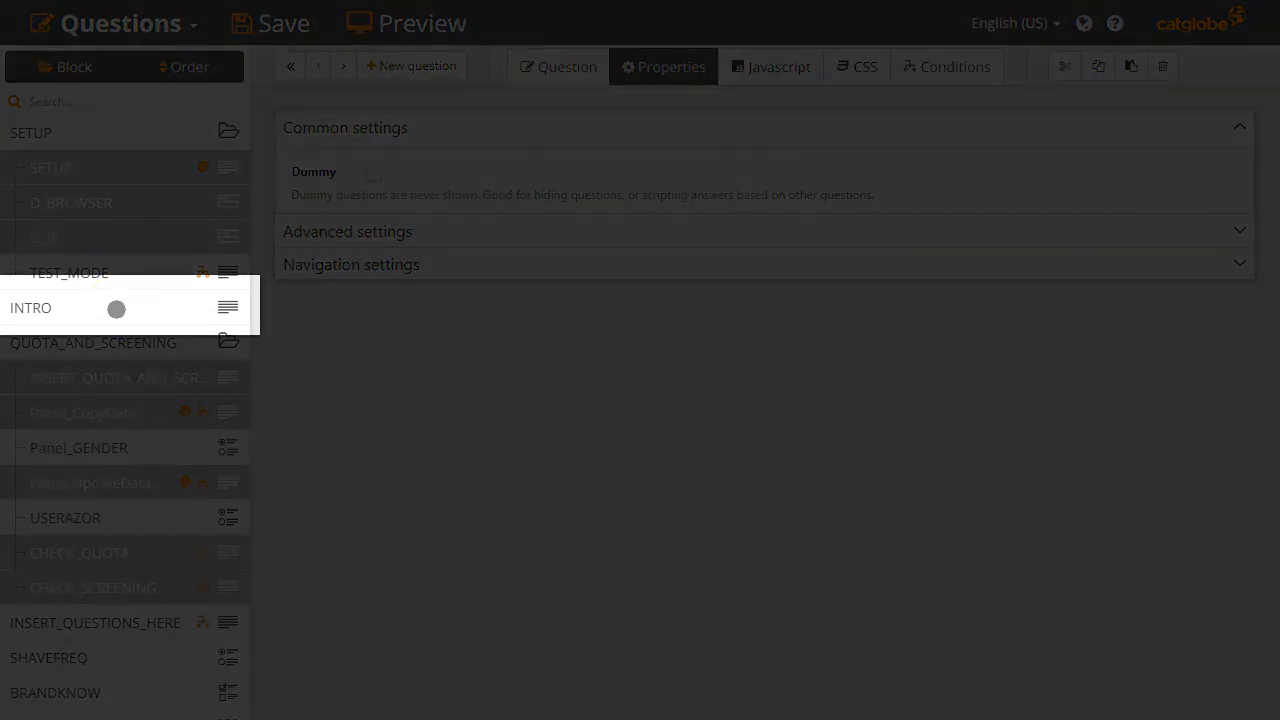
click(116, 309)
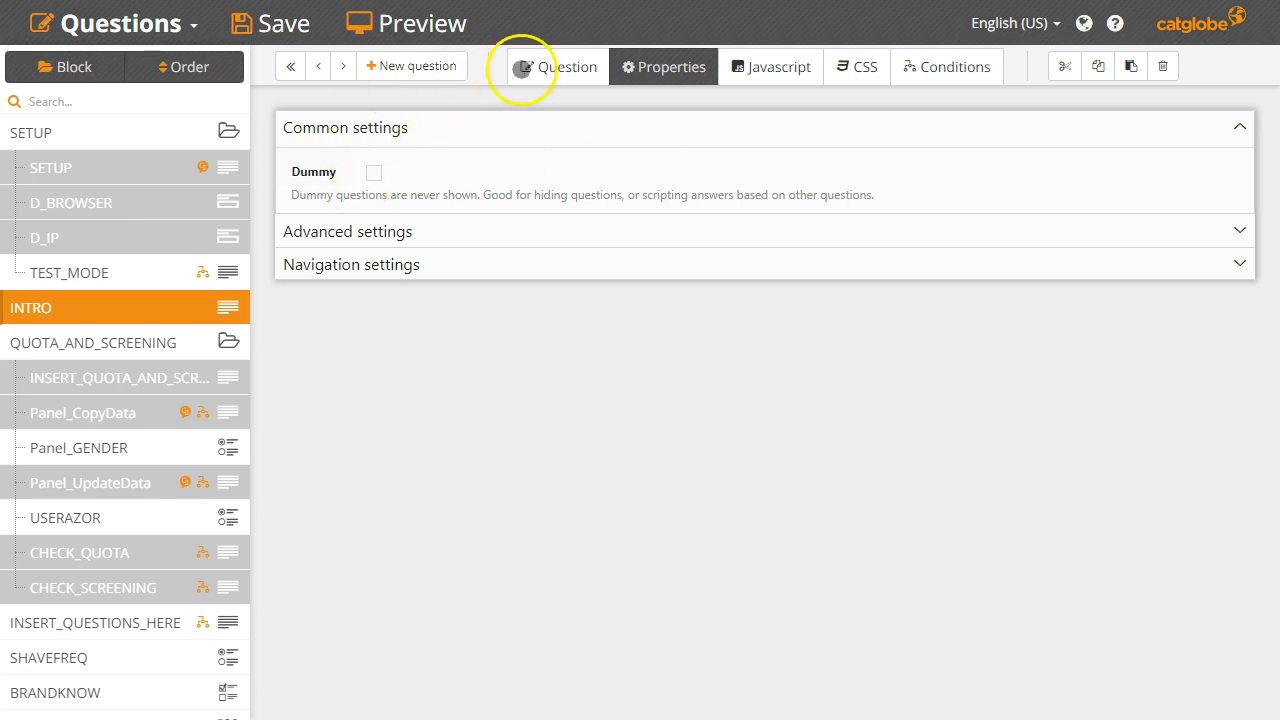
click(538, 64)
click(480, 231)
key(ctrl+a)
text(Welcome honored panel member, today we would like your opinion about razors.)
key(ctrl+a)
click(778, 187)
right_click(748, 266)
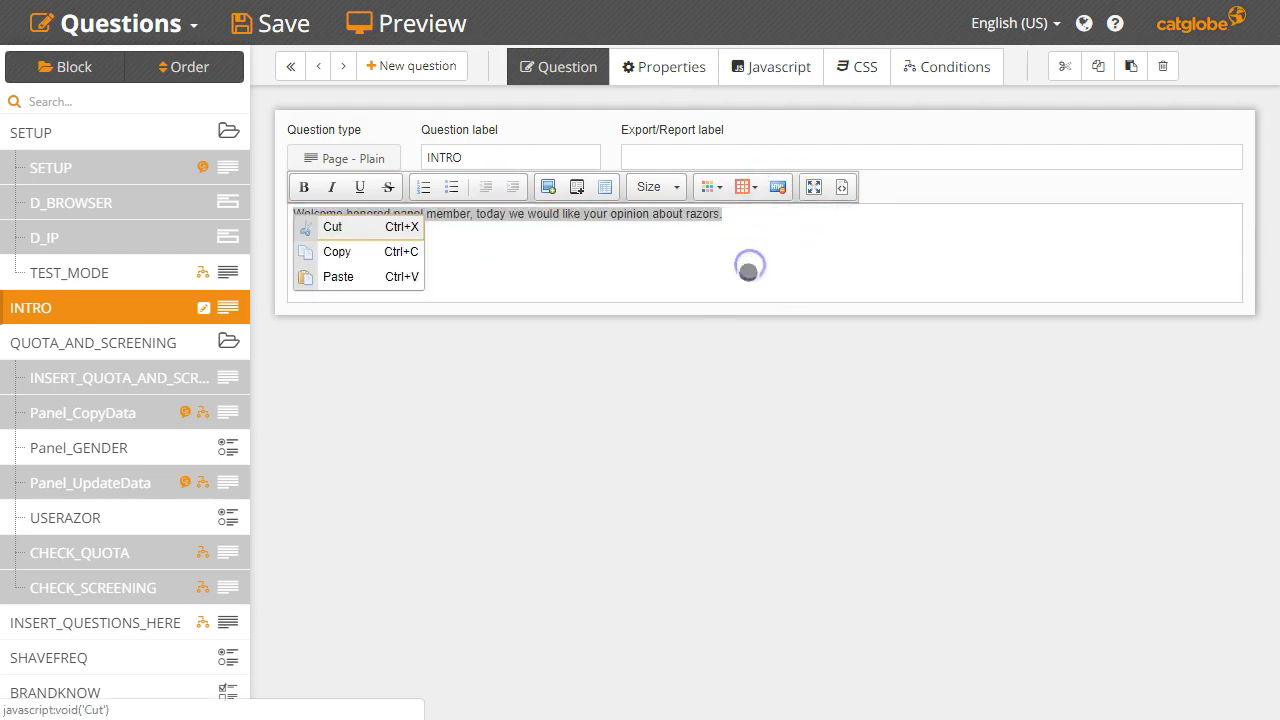
click(687, 430)
click(150, 22)
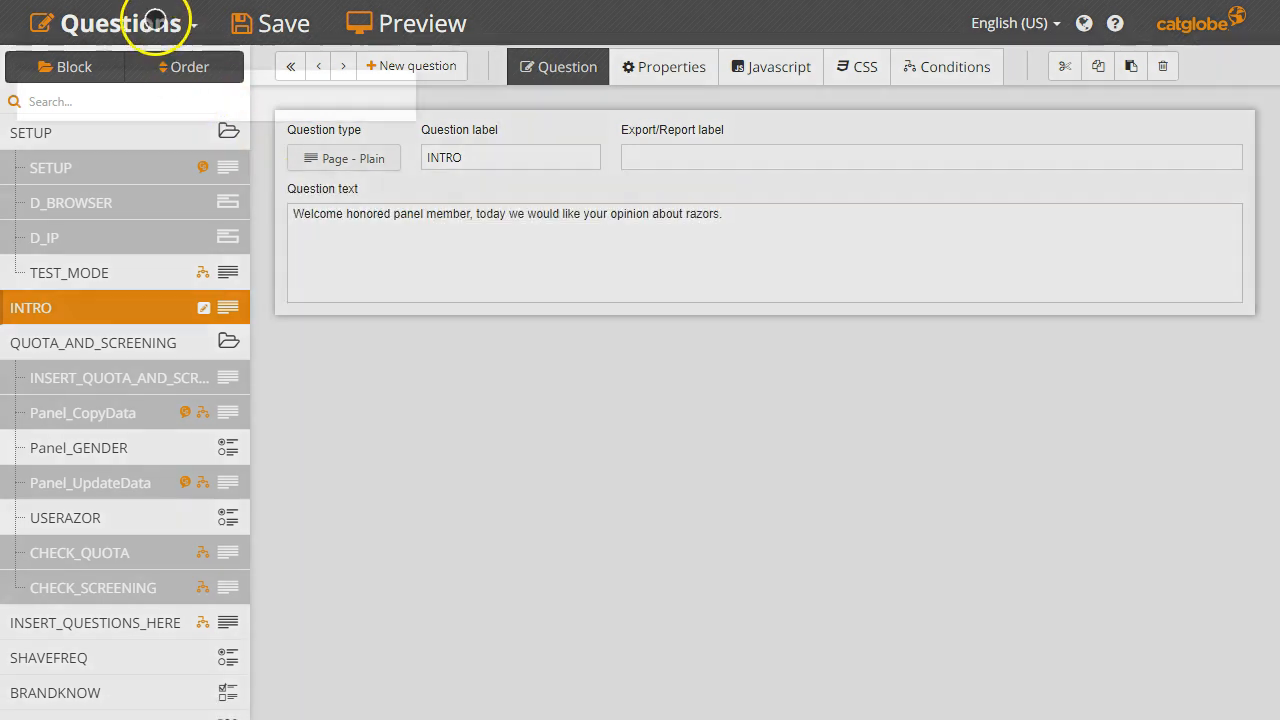
click(157, 100)
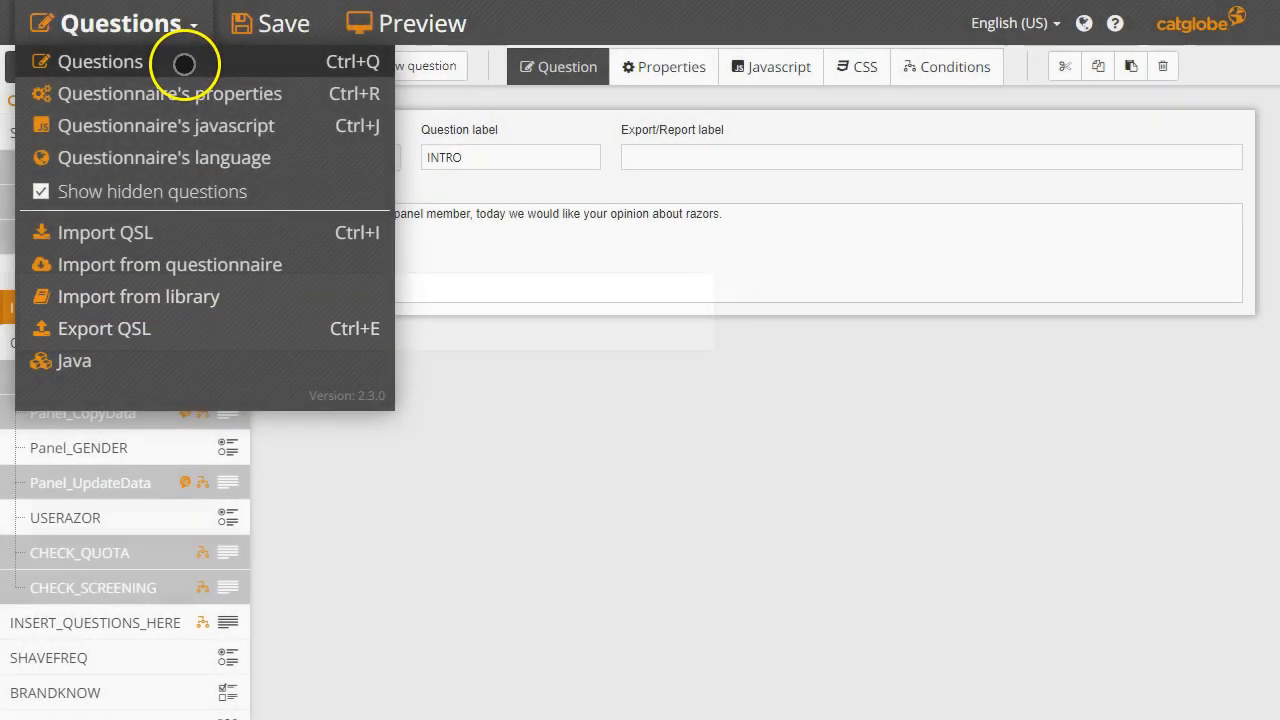
click(509, 410)
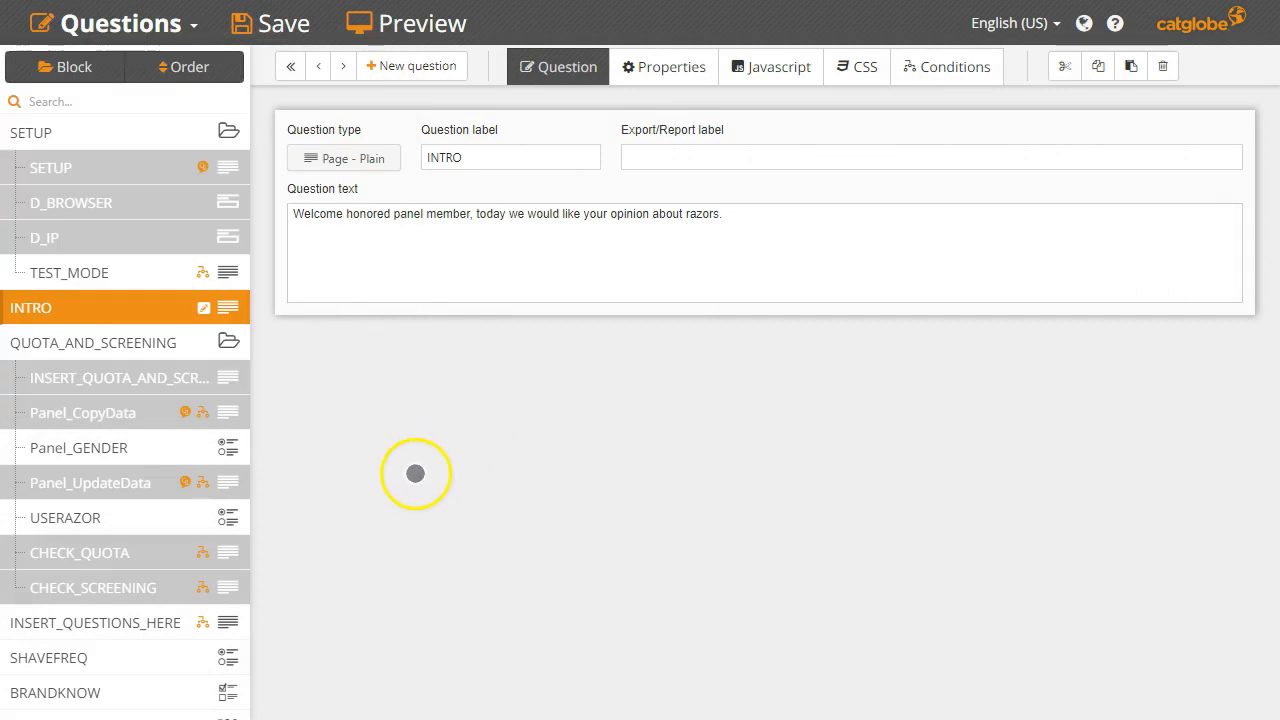
- Insert a Page question with the "Multiple questions per page" layout after INSERT_QUESTIONS_HERE
click(93, 623)
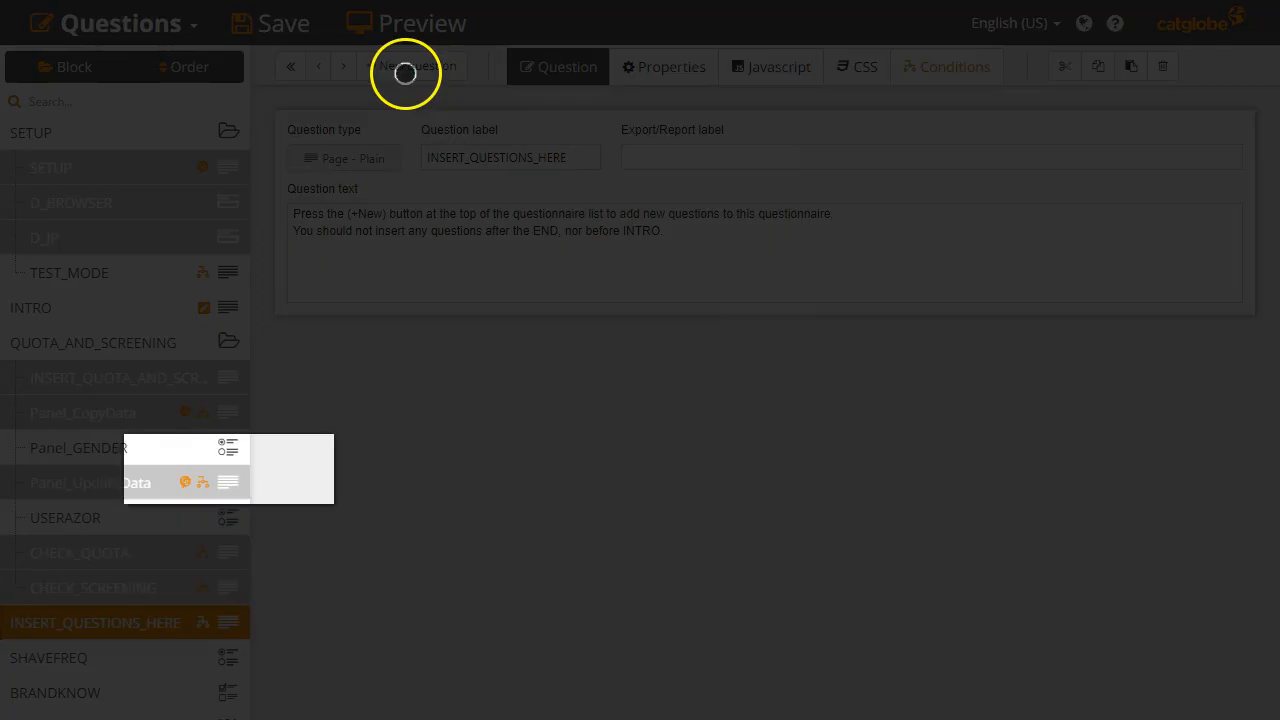
click(405, 71)
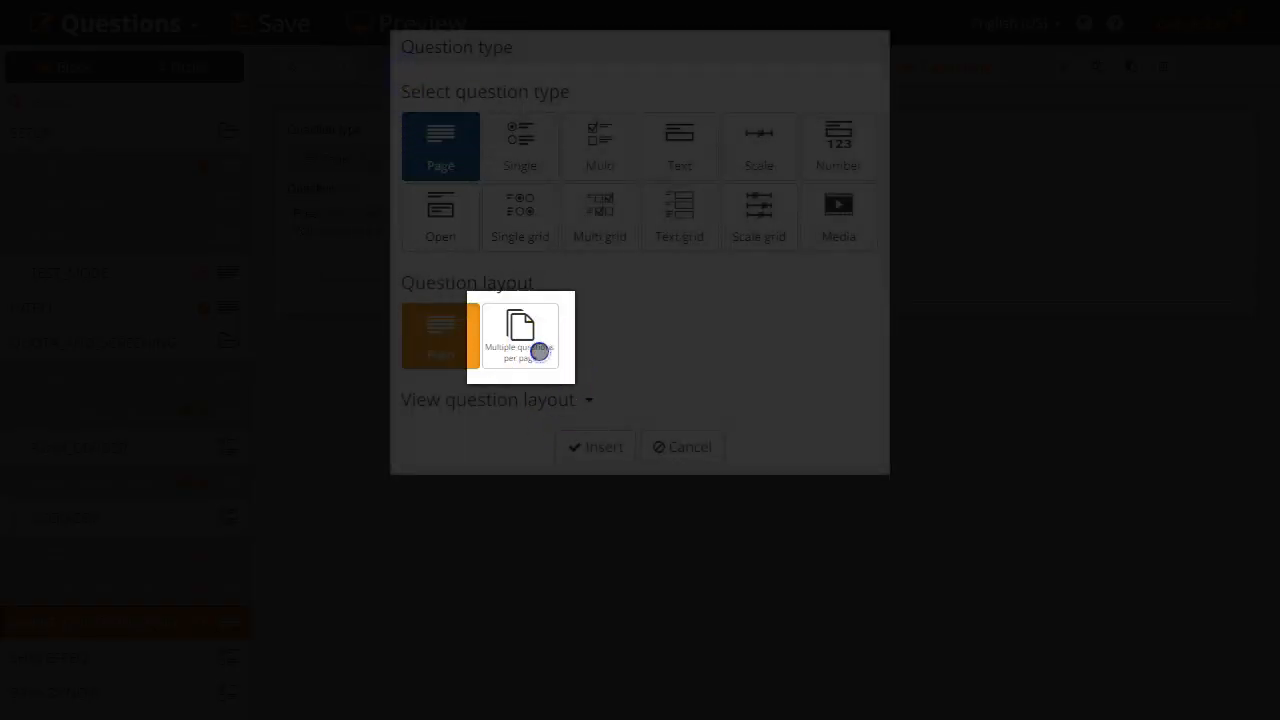
click(534, 349)
click(583, 451)
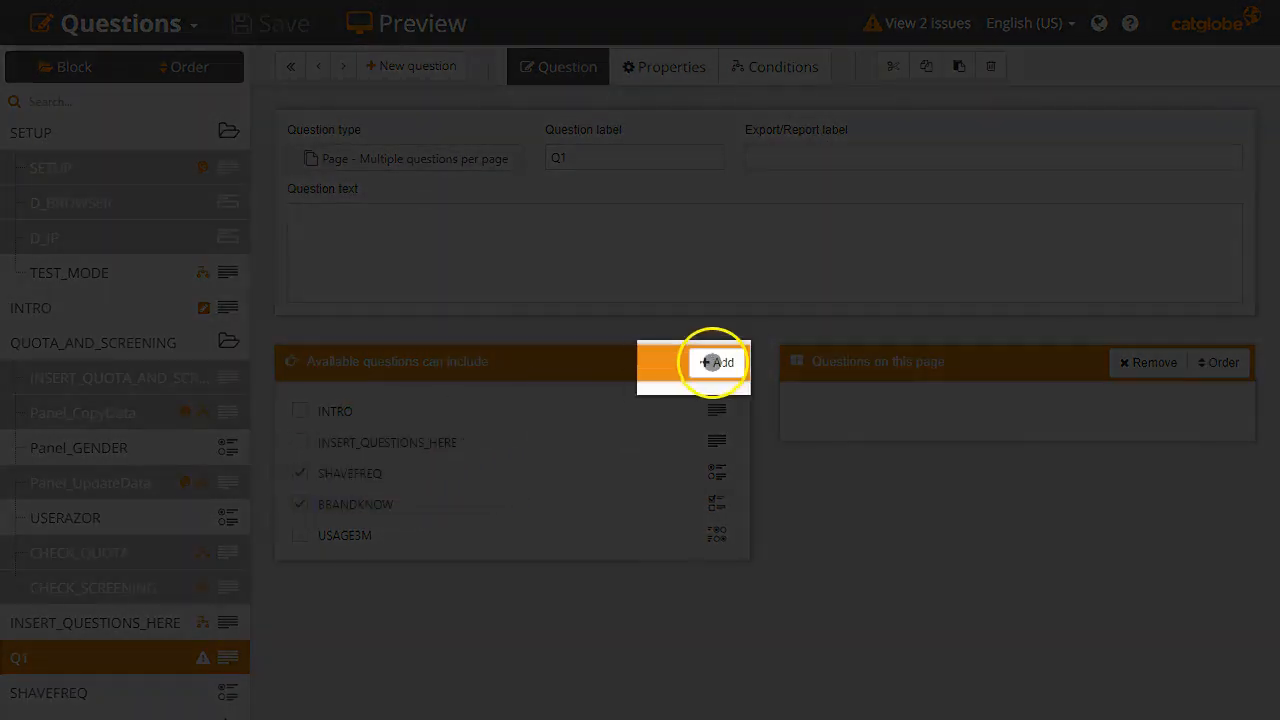
- Add the SHAVEFREQ and BRANDKNOW questions to the Q1 page and save the questionnaire
click(717, 362)
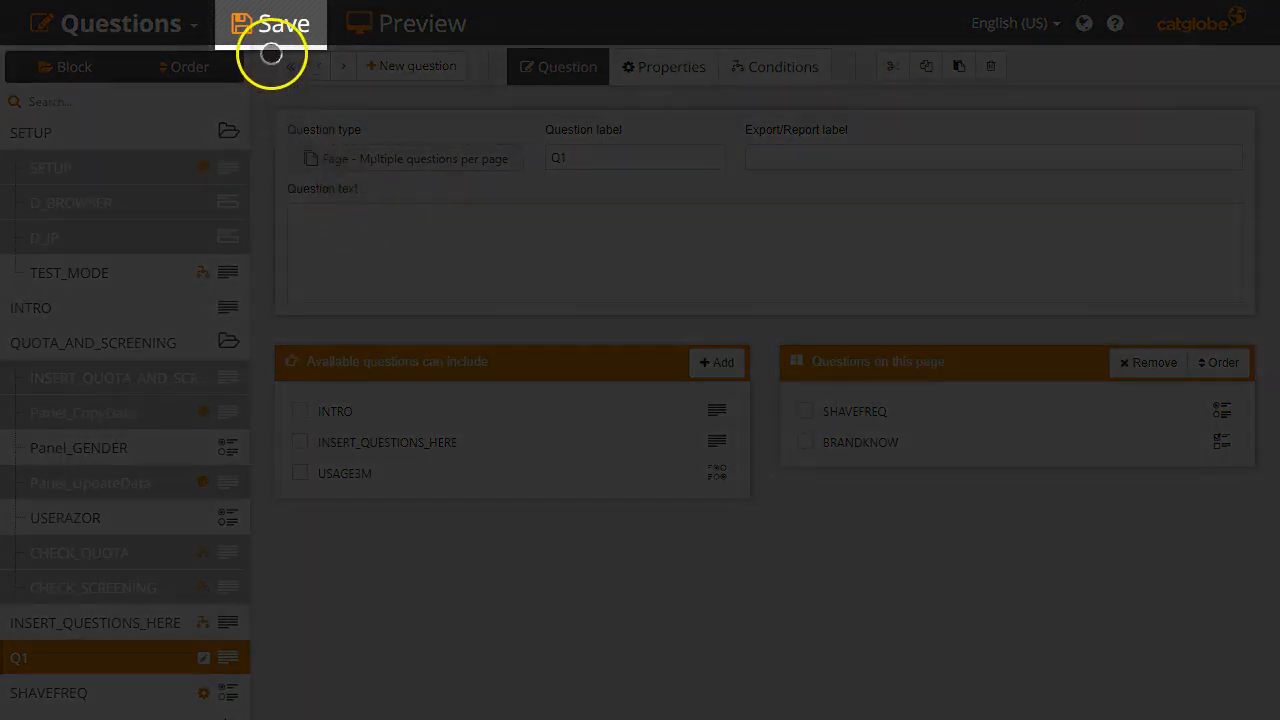
click(272, 36)
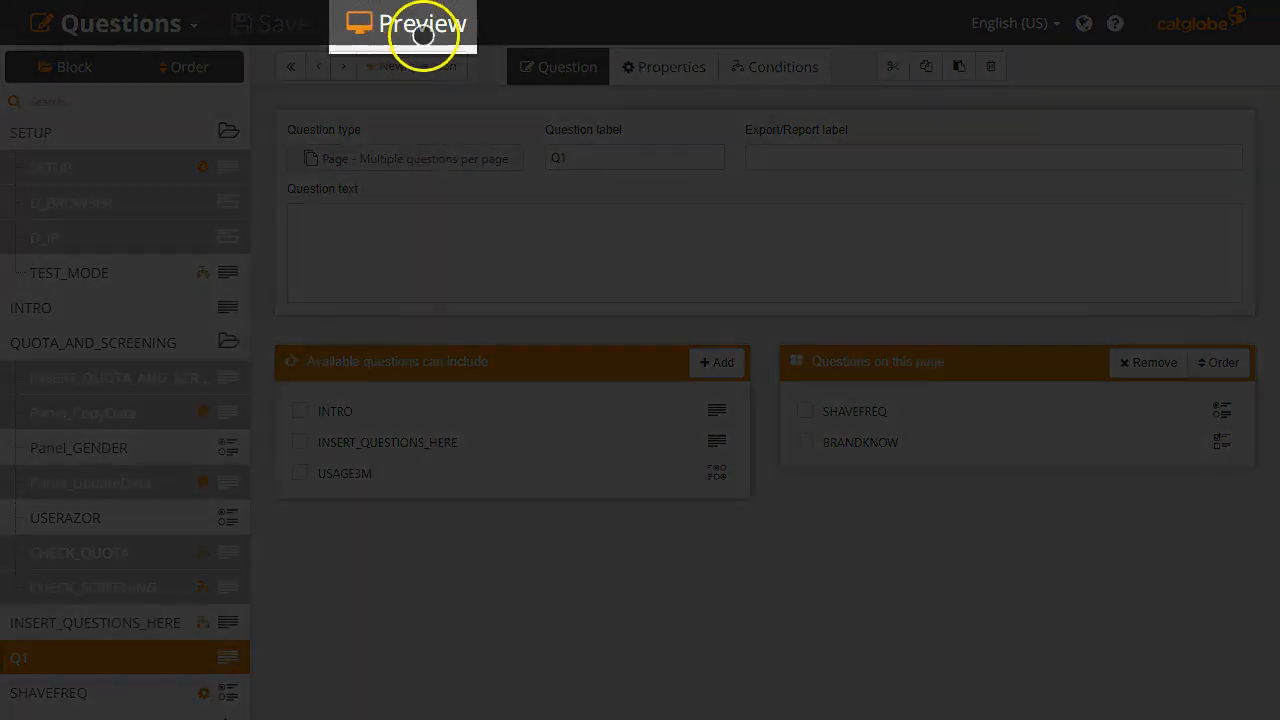
- Open the questionnaire preview and reset it, deleting the existing test data
click(422, 35)
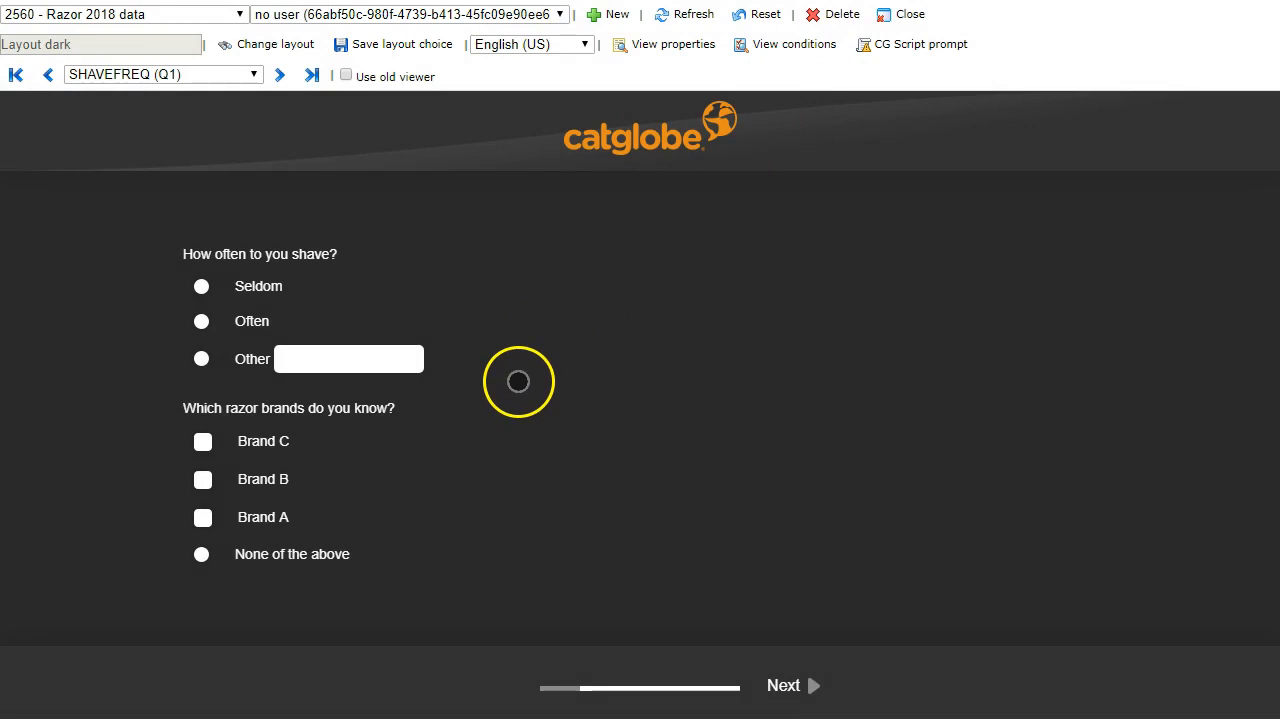
click(755, 16)
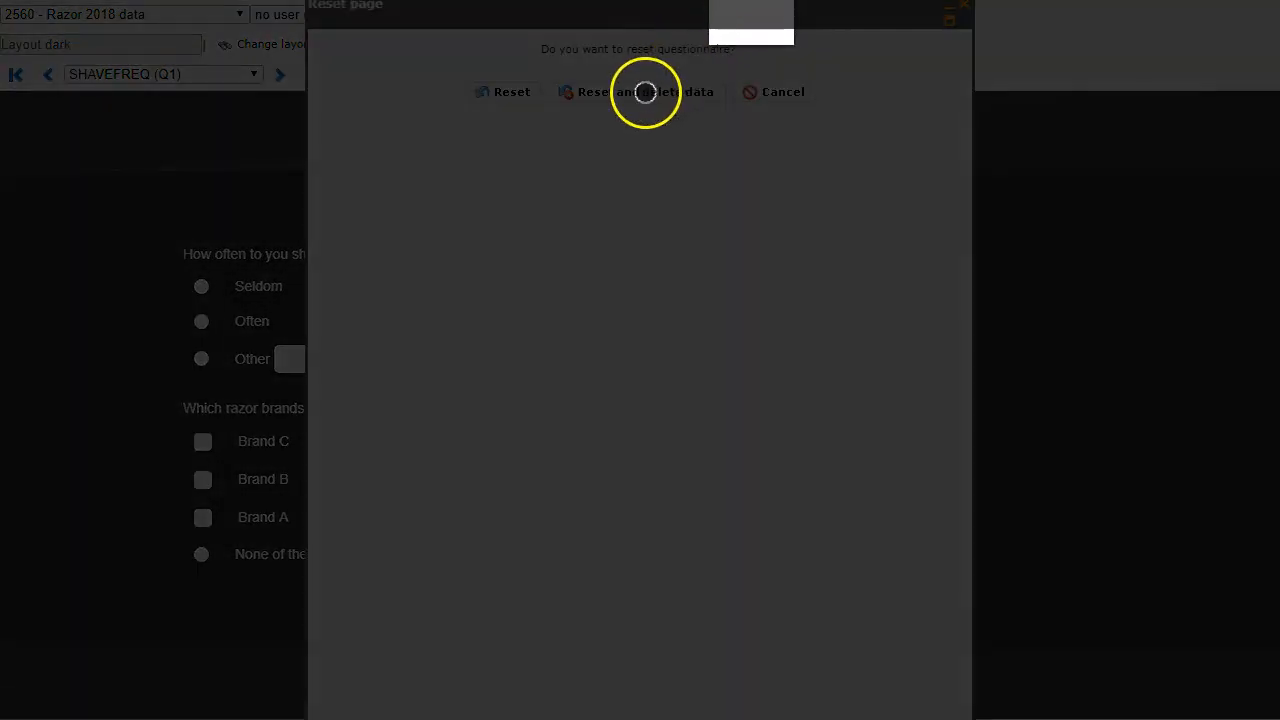
click(618, 93)
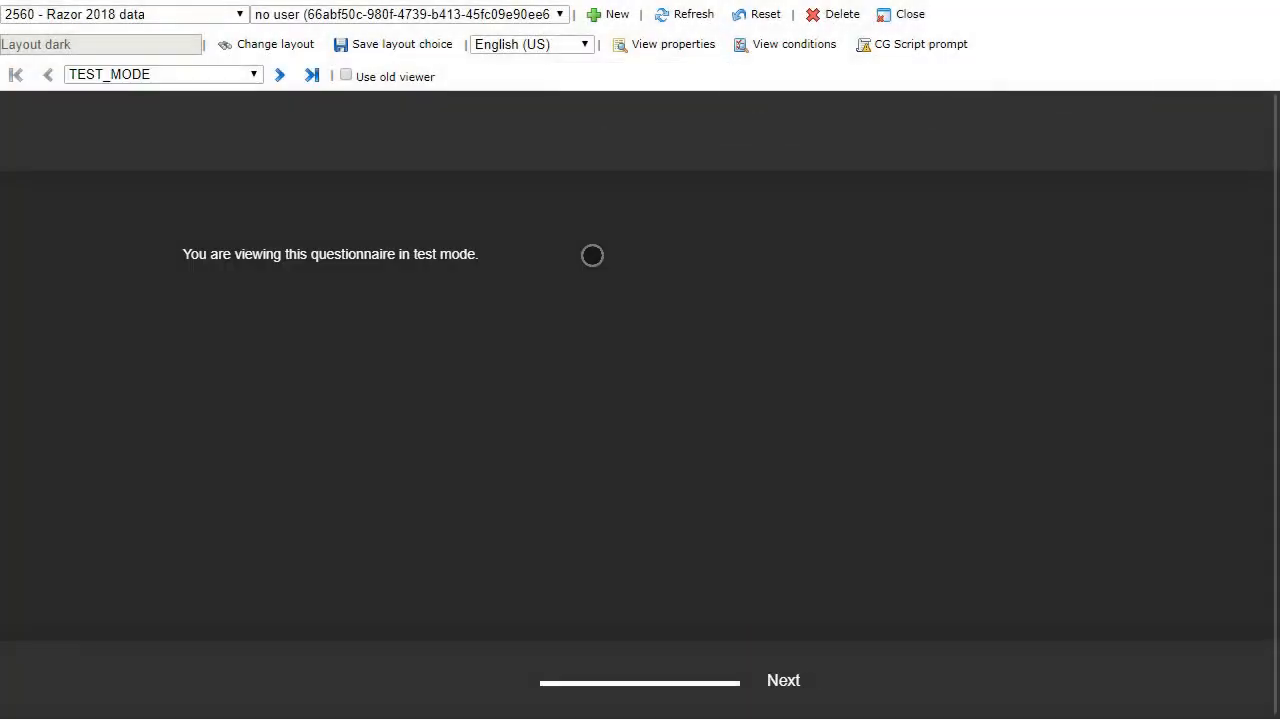
- Test the screening in the preview by answering Female for gender and Yes for razor use
click(787, 680)
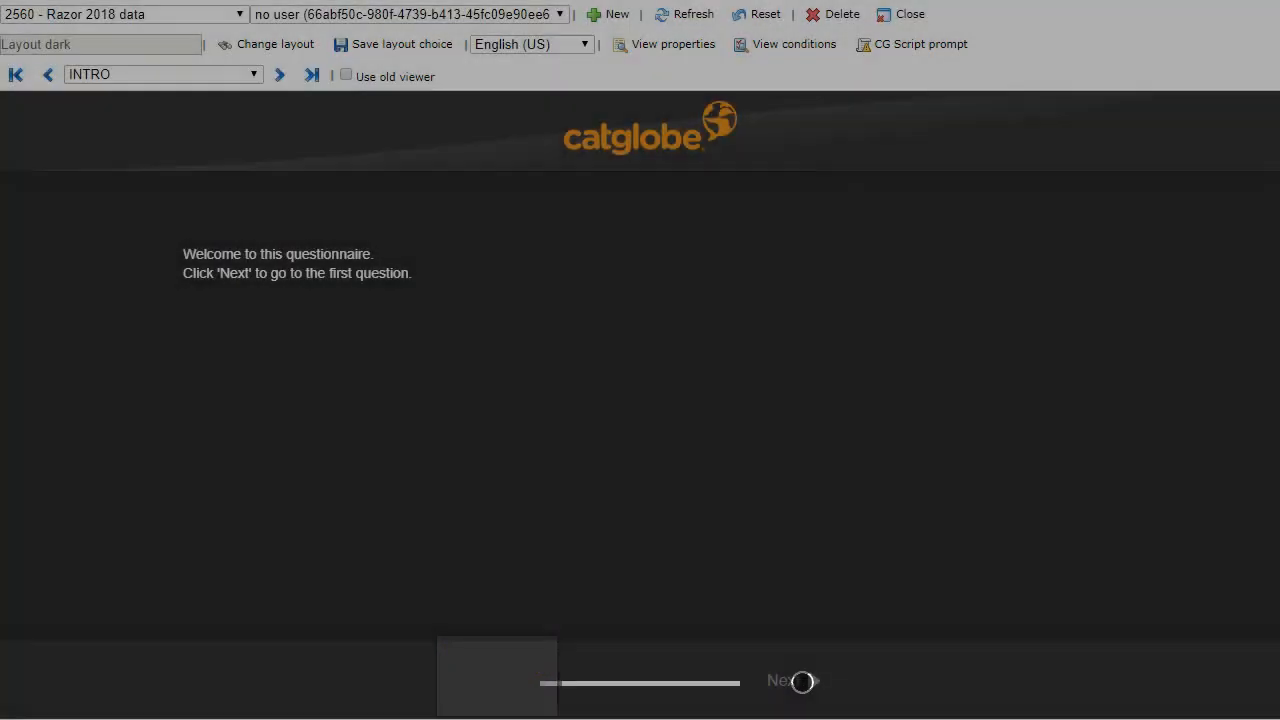
click(802, 682)
click(274, 292)
click(788, 682)
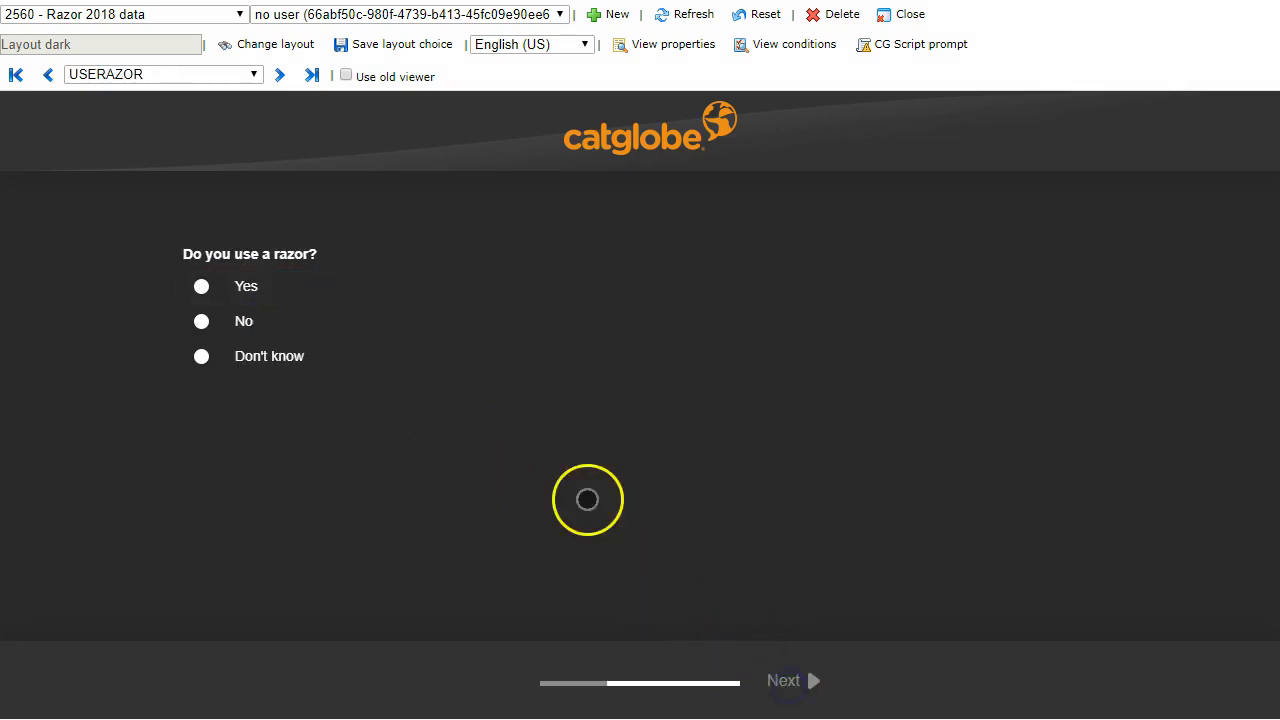
click(245, 295)
click(782, 678)
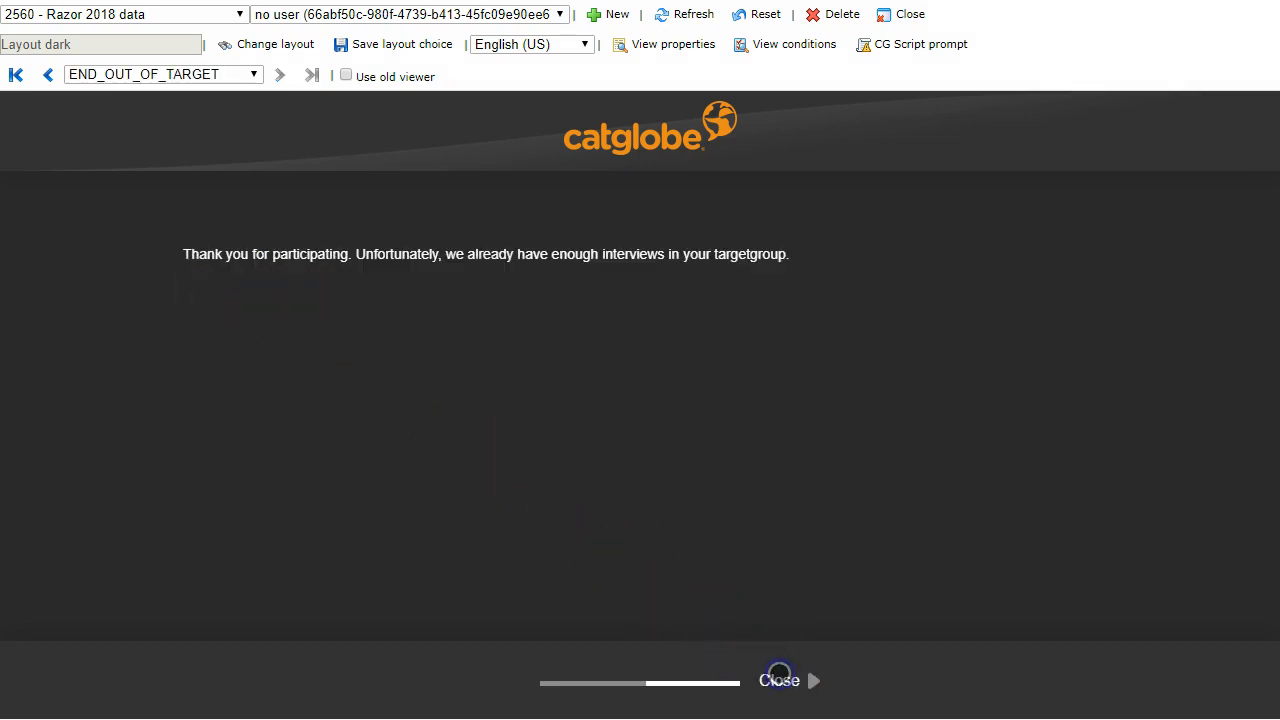
- Reset the preview with its data deleted and retest the screening with gender Male and razor use Yes
click(762, 16)
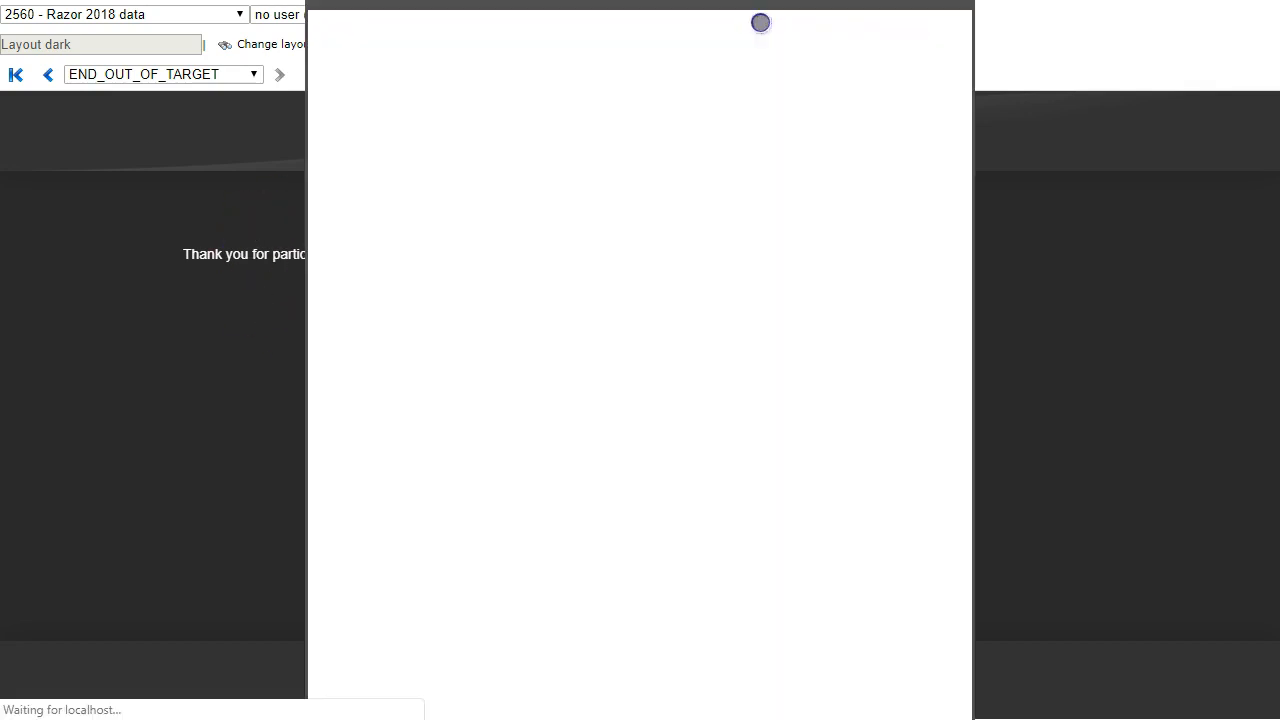
click(631, 91)
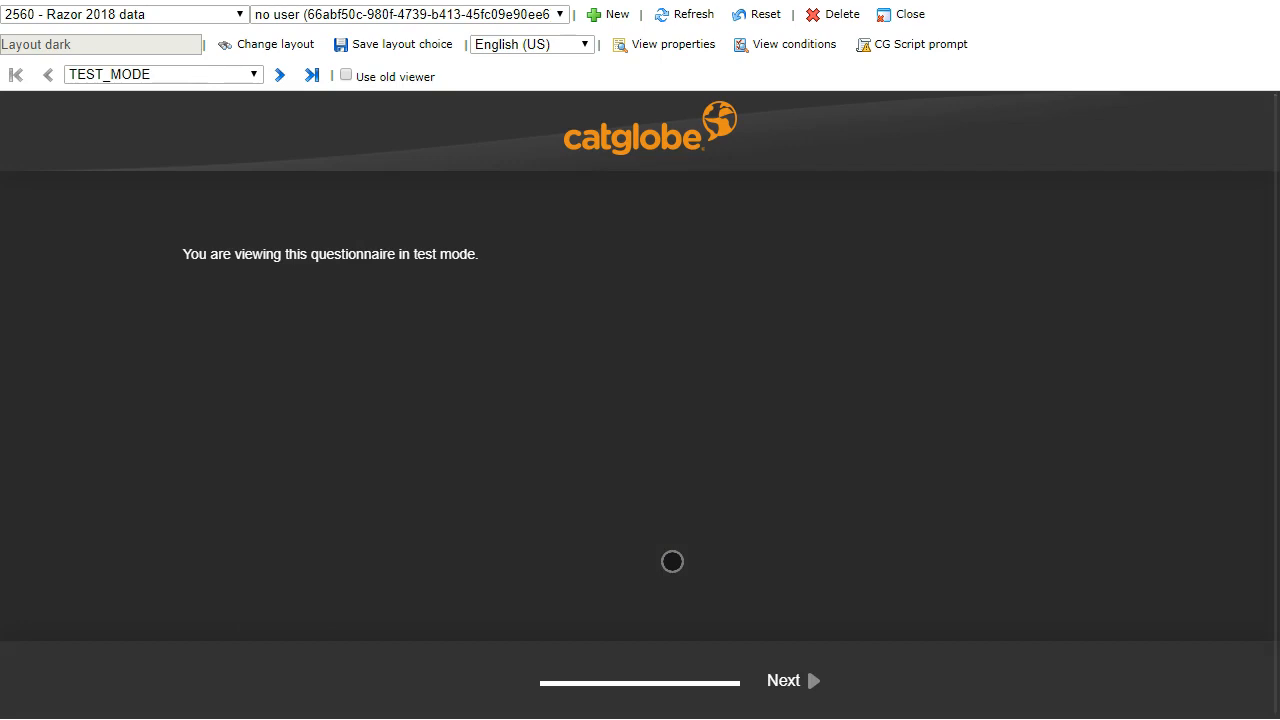
click(797, 684)
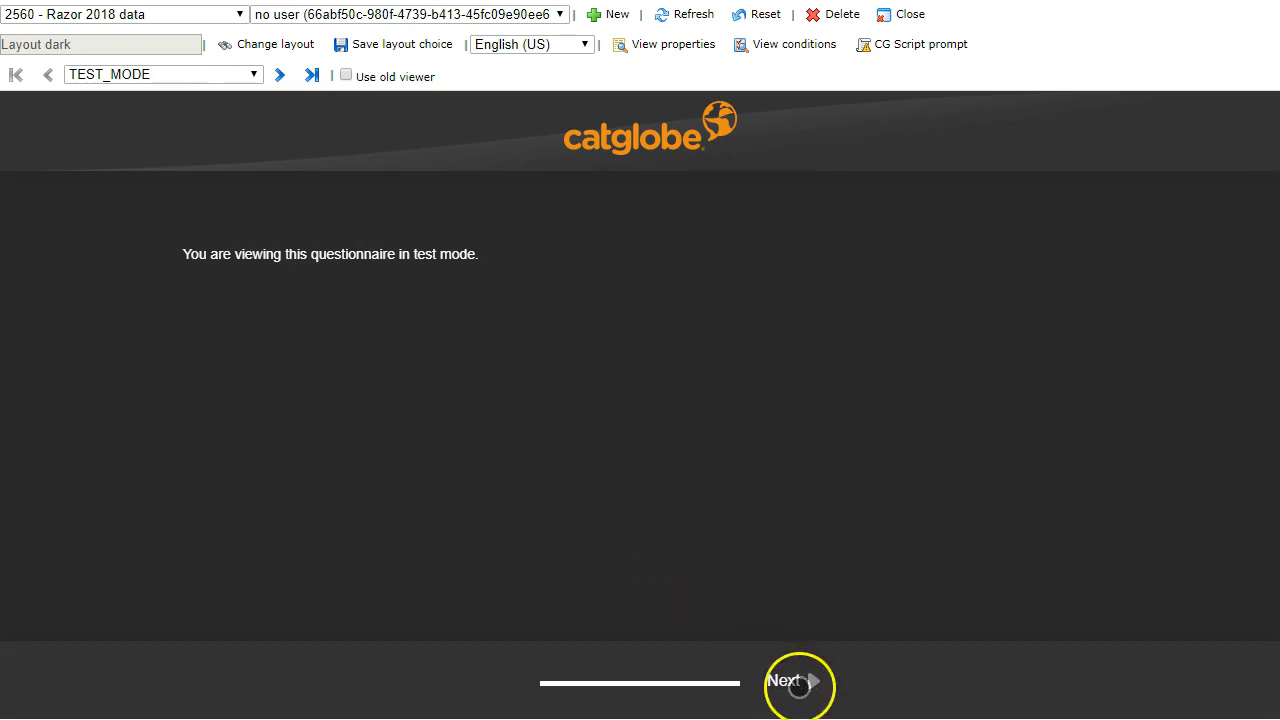
click(797, 684)
click(320, 338)
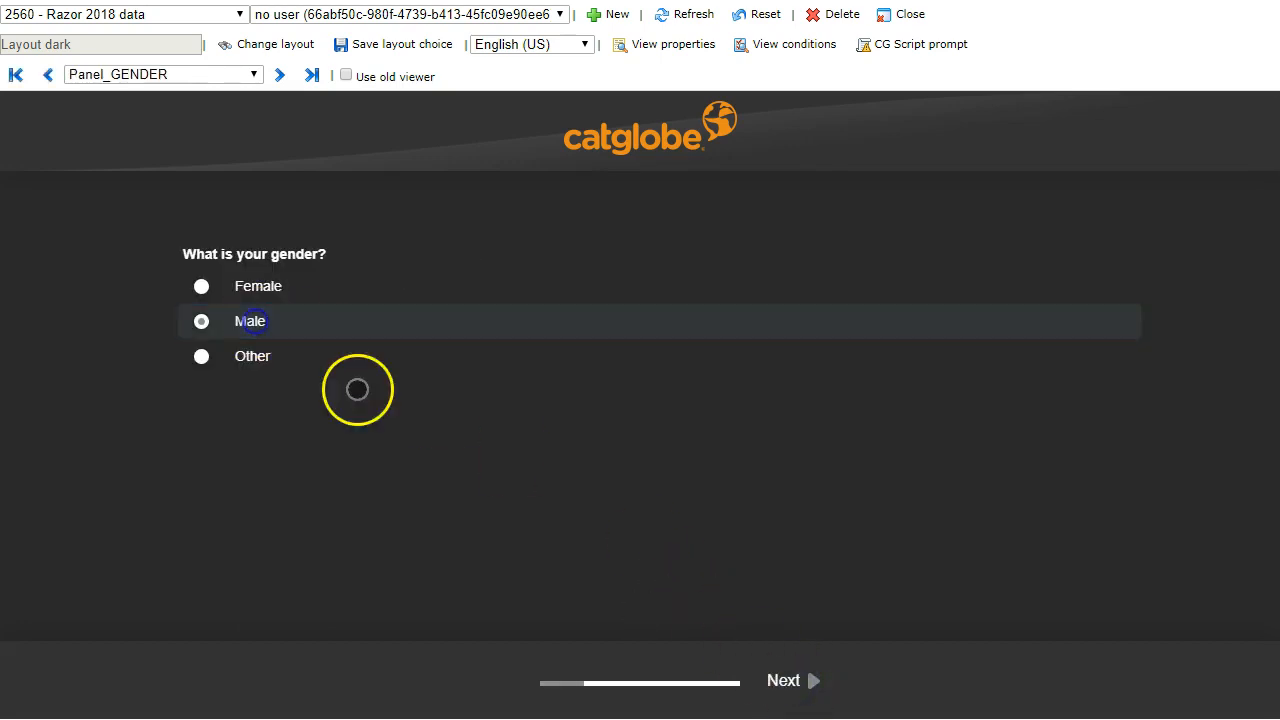
click(779, 677)
click(250, 288)
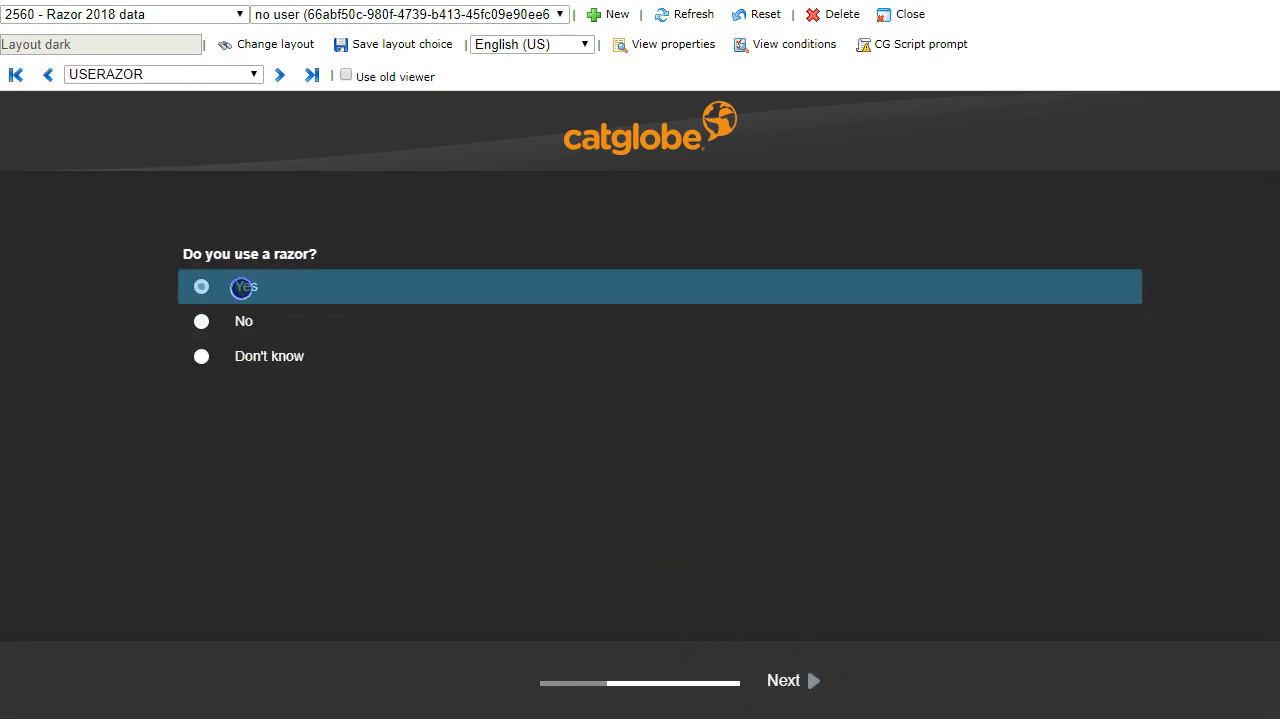
click(790, 682)
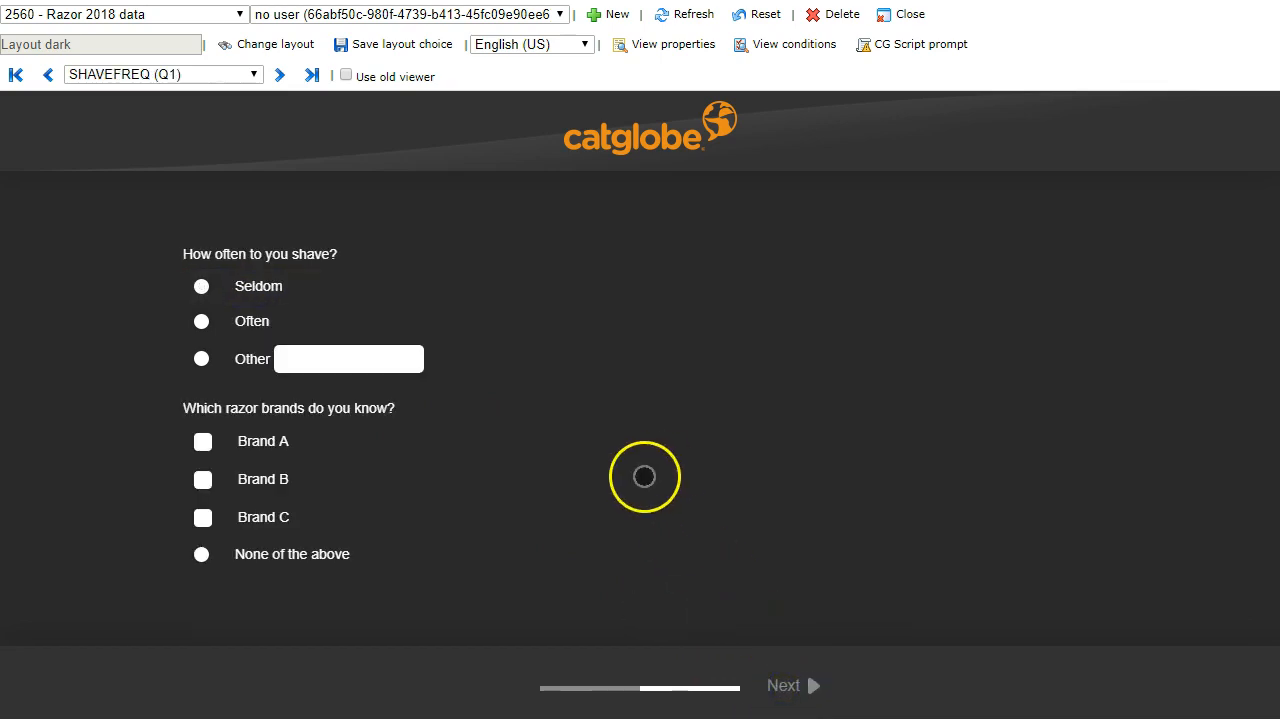
- Complete the test interview with shaving frequency Seldom, known brands A and B, and Yes for using both in the last 3 months
click(258, 286)
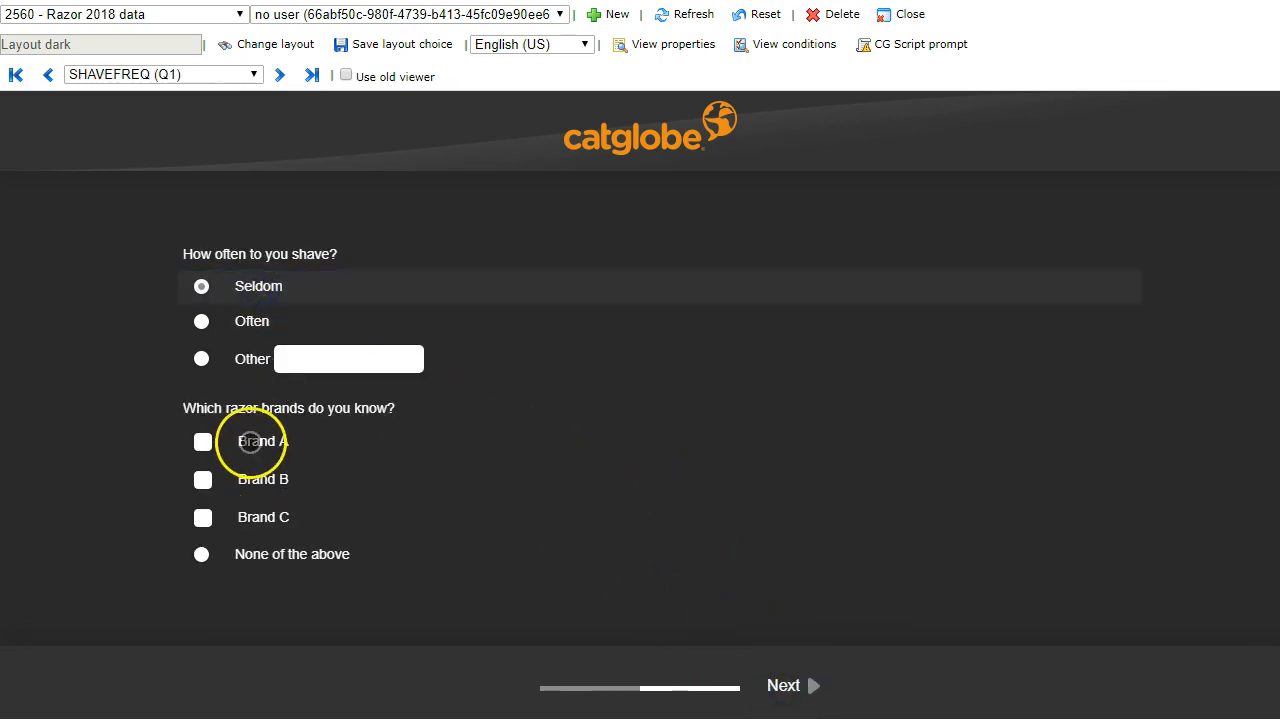
click(250, 441)
click(255, 490)
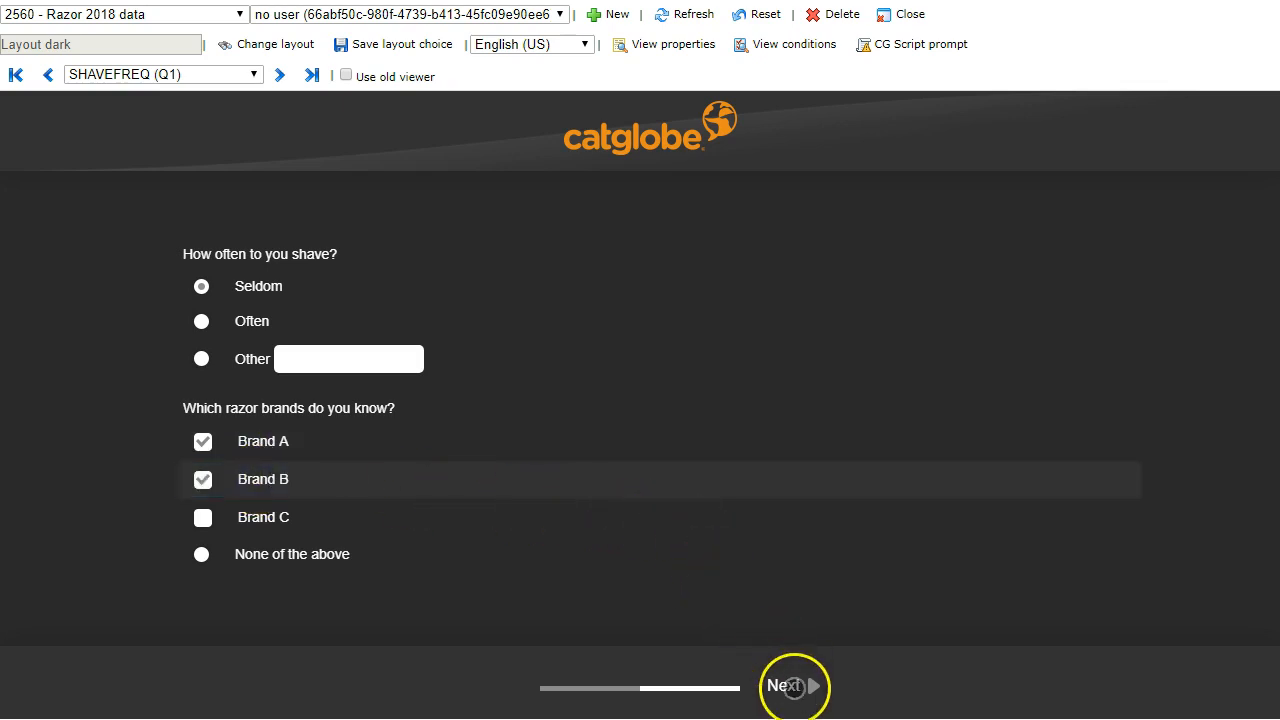
click(793, 686)
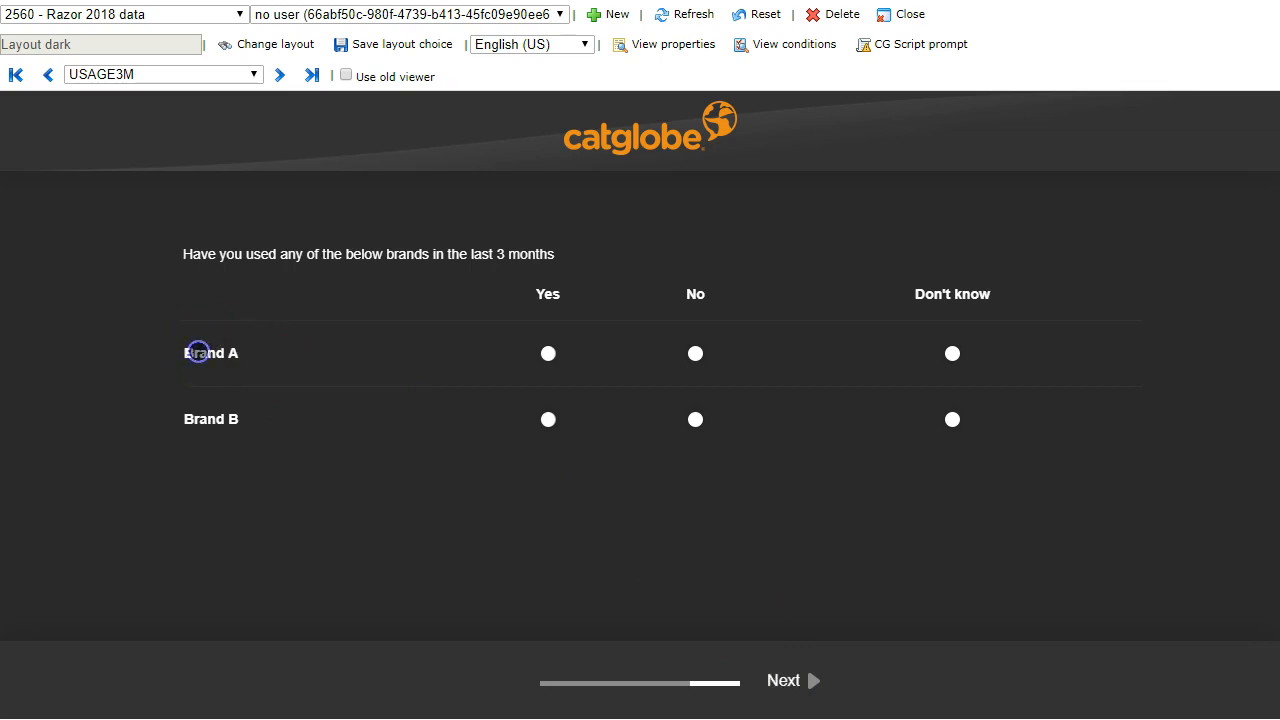
click(548, 353)
click(549, 421)
click(803, 681)
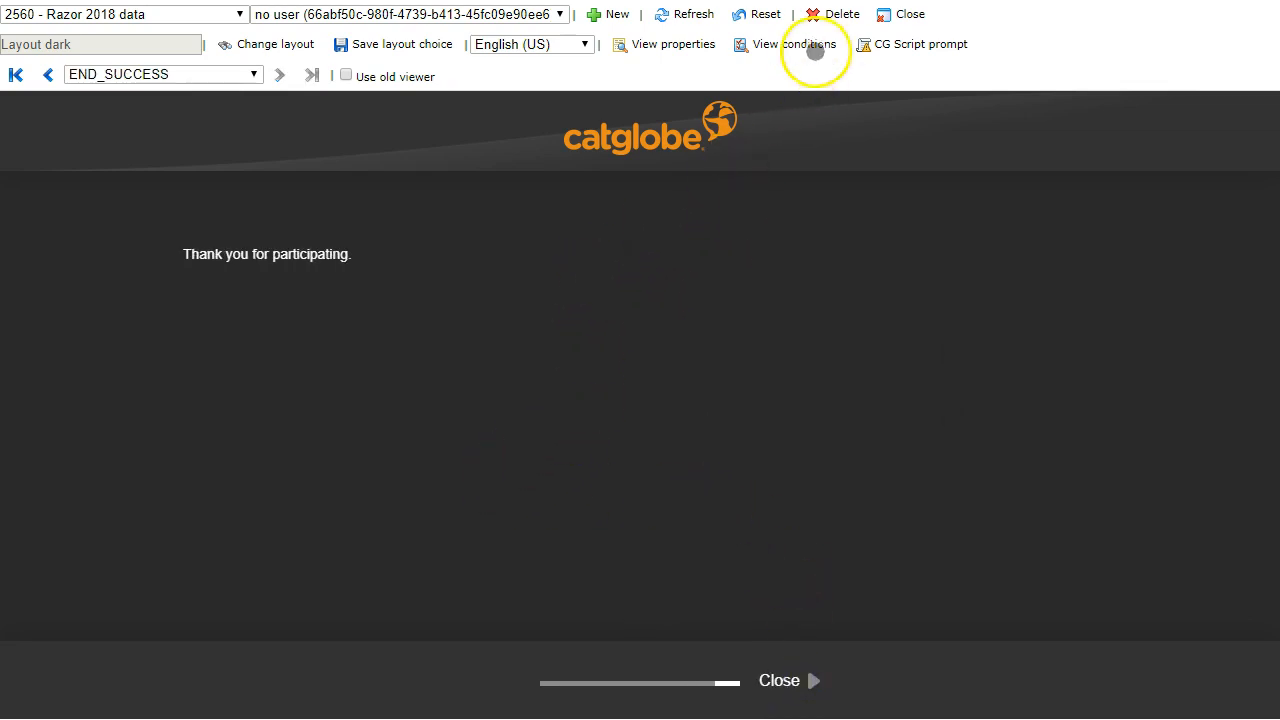
- Try to jump from the end page of the preview back to the USERAZOR question
click(211, 73)
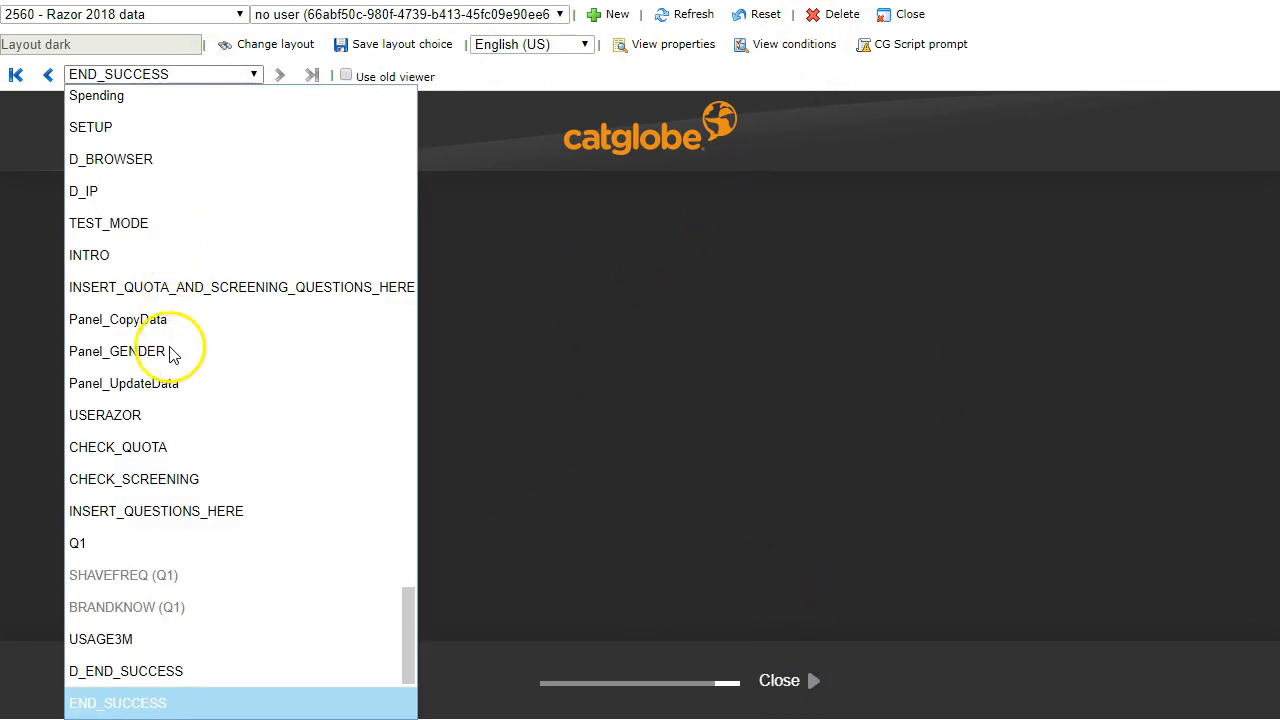
click(113, 417)
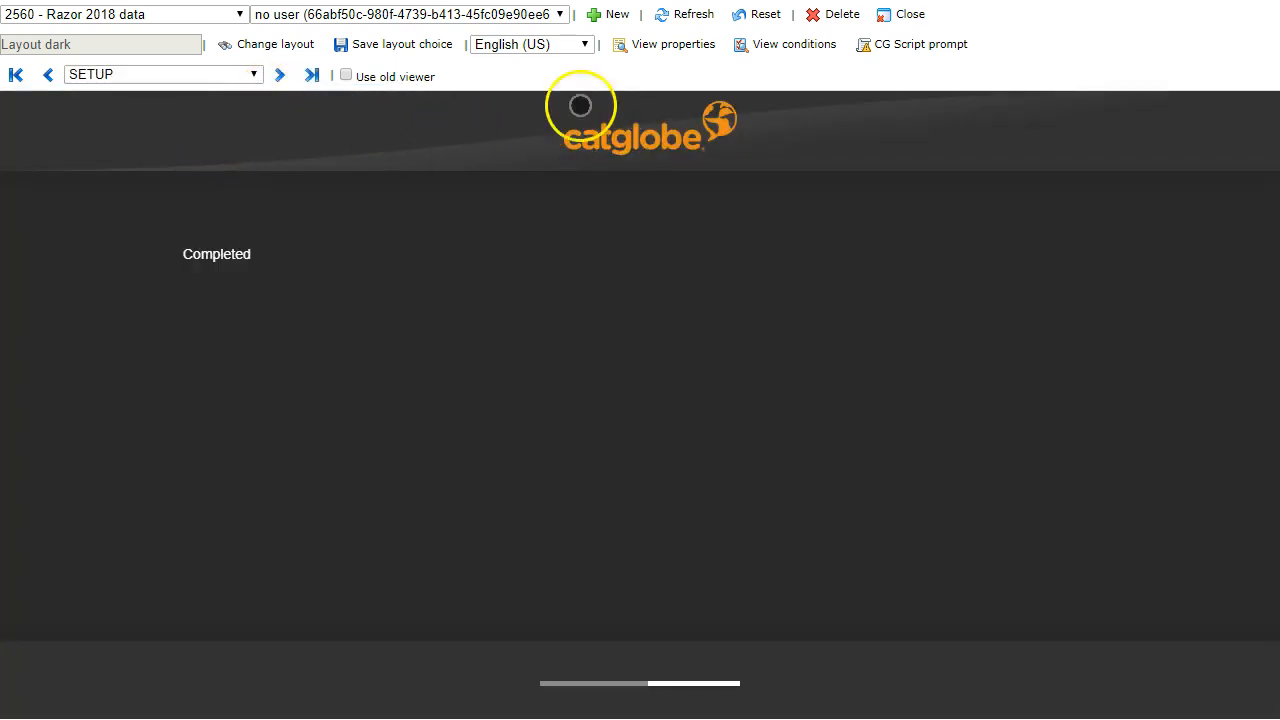
- Reset the preview with its data deleted and jump directly to the USAGE3M question
click(766, 14)
click(623, 91)
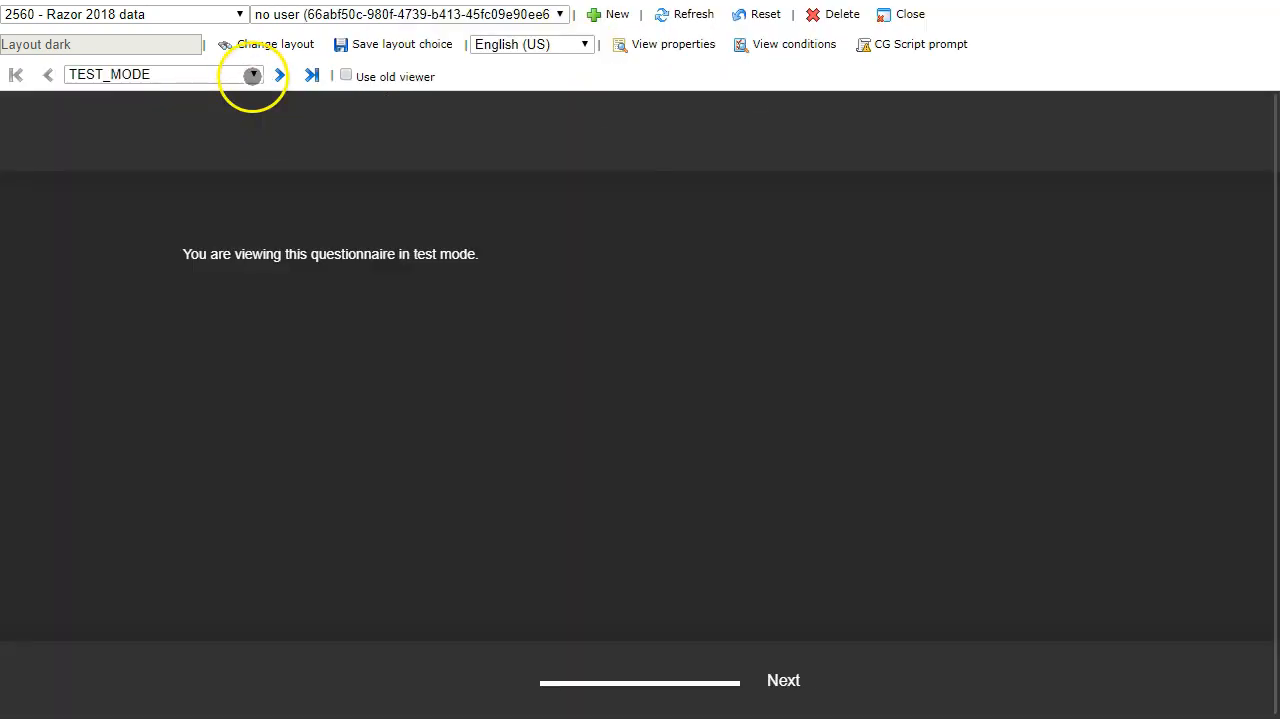
click(253, 75)
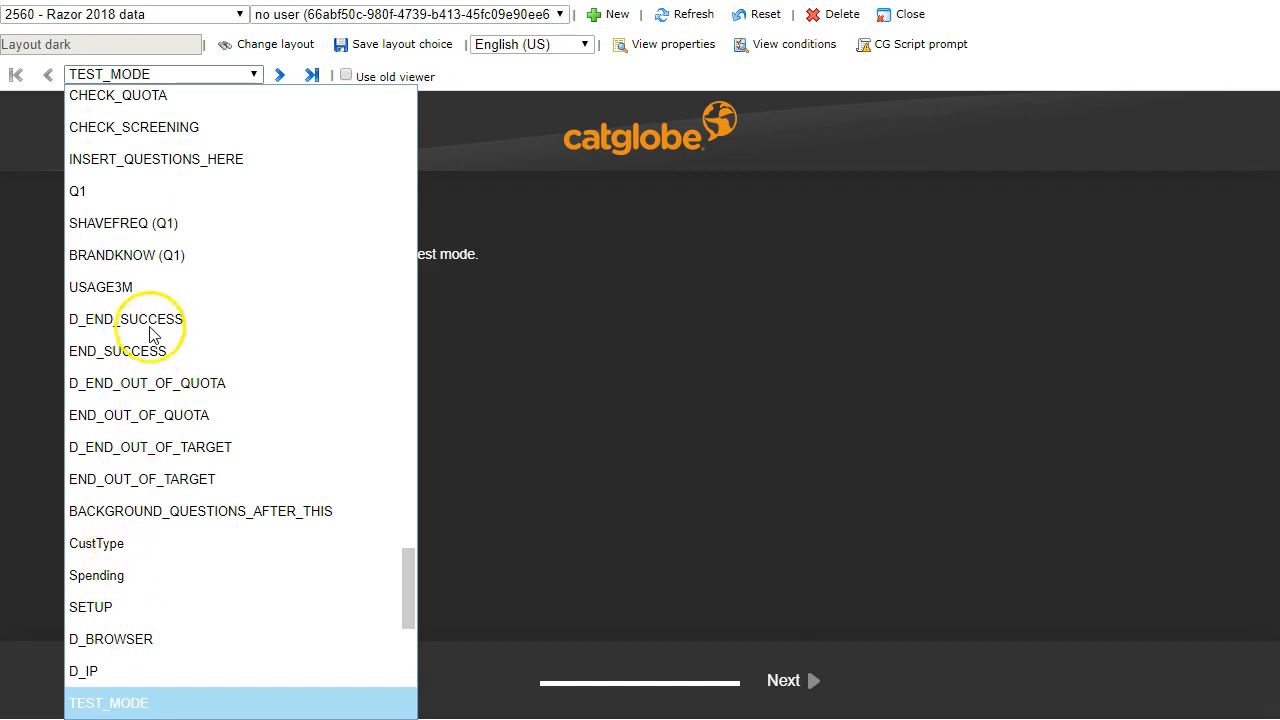
click(139, 288)
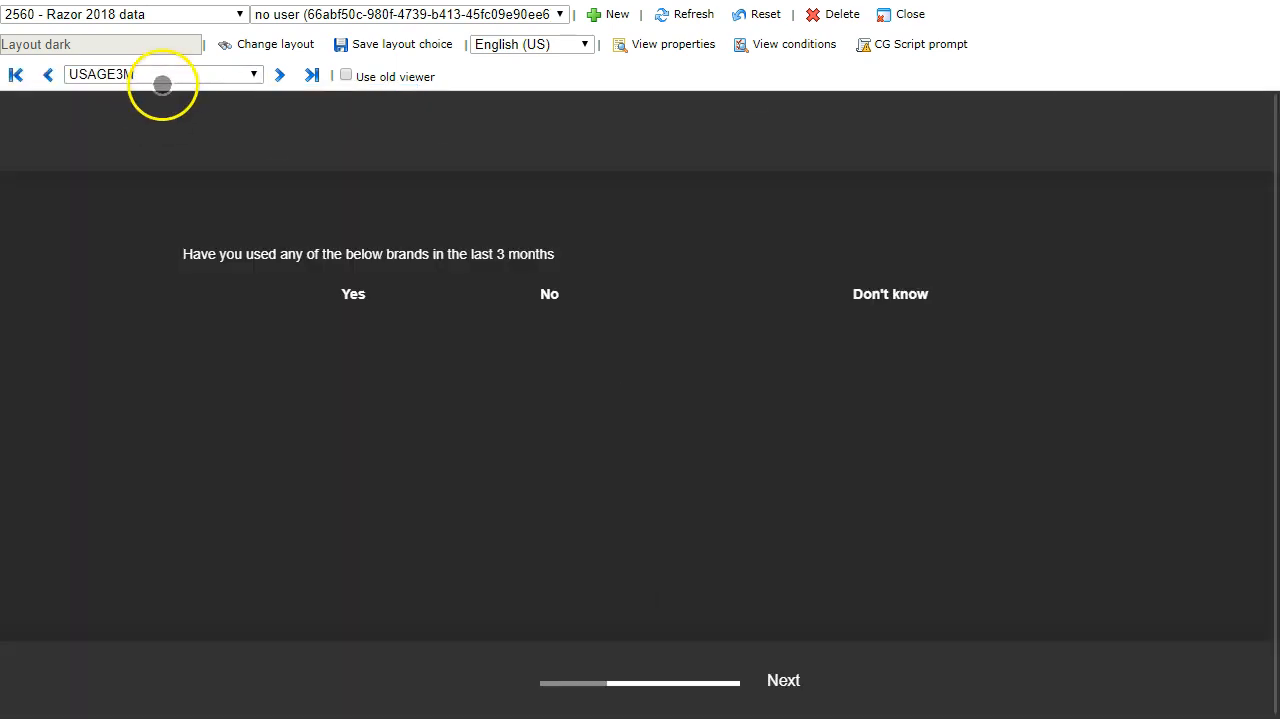
- Search the available layouts, apply Layout light to the preview and advance past the USAGE3M question
click(243, 44)
click(354, 78)
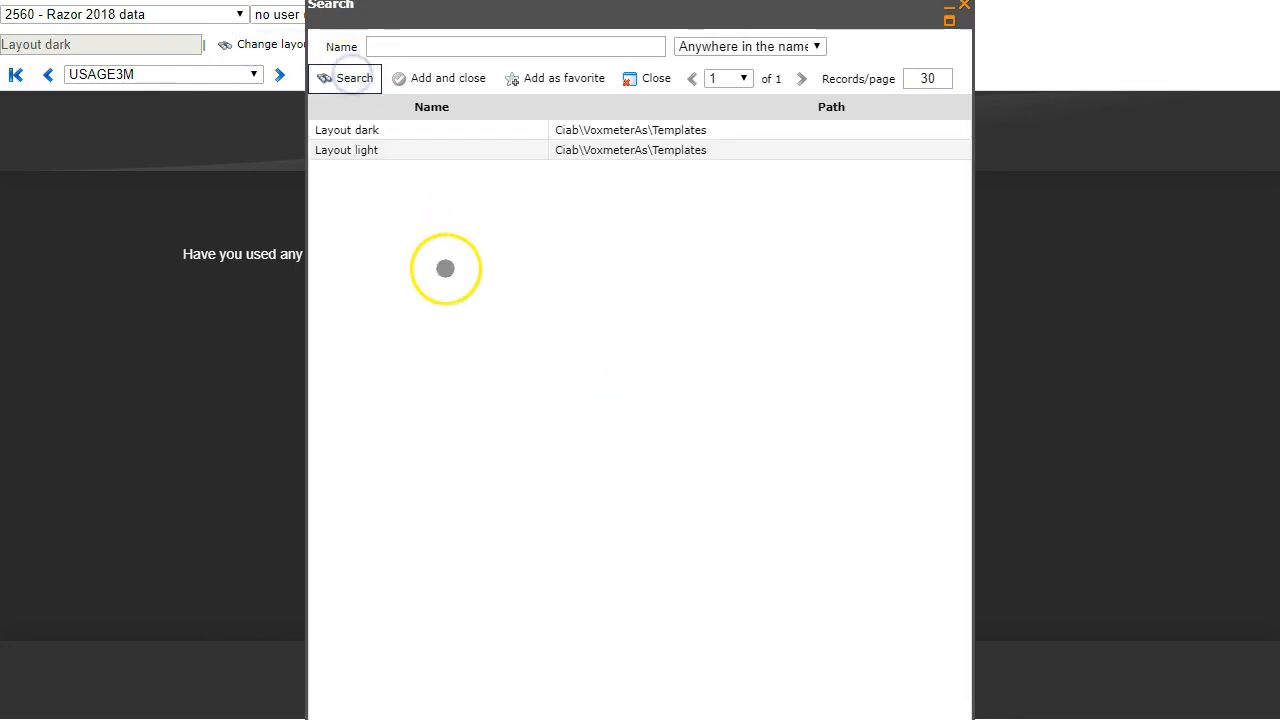
click(415, 150)
click(460, 79)
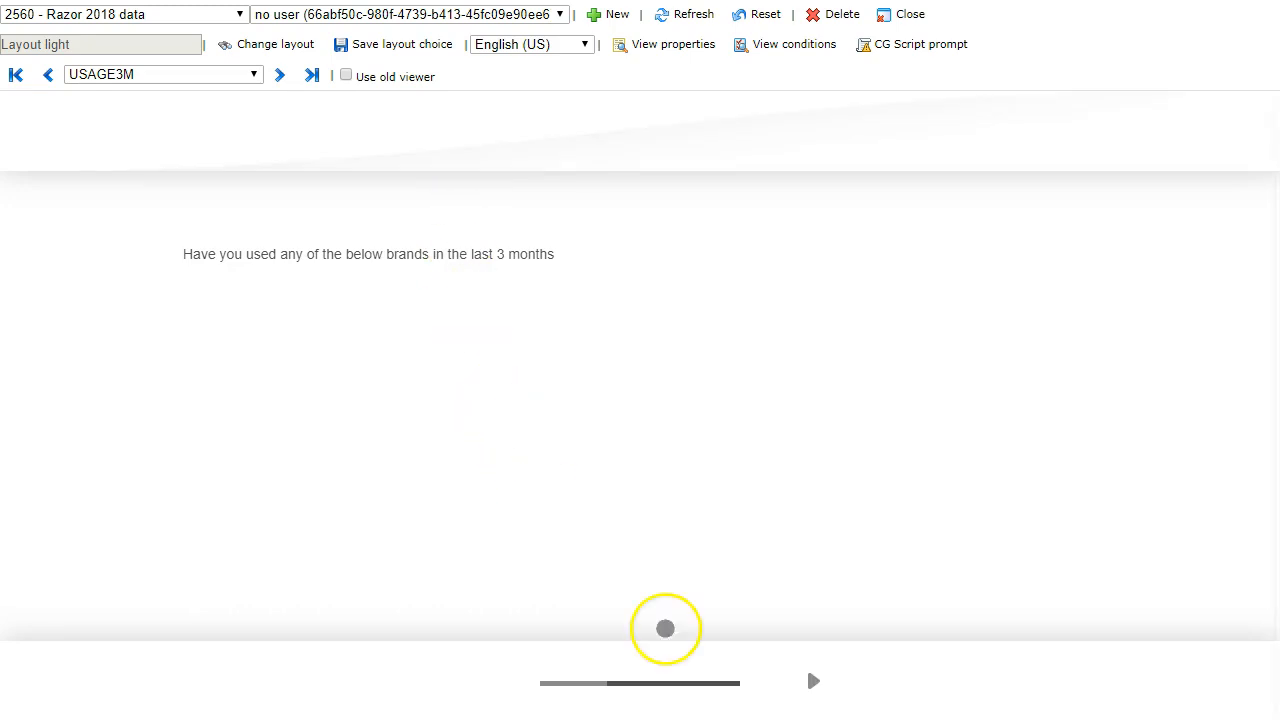
click(780, 680)
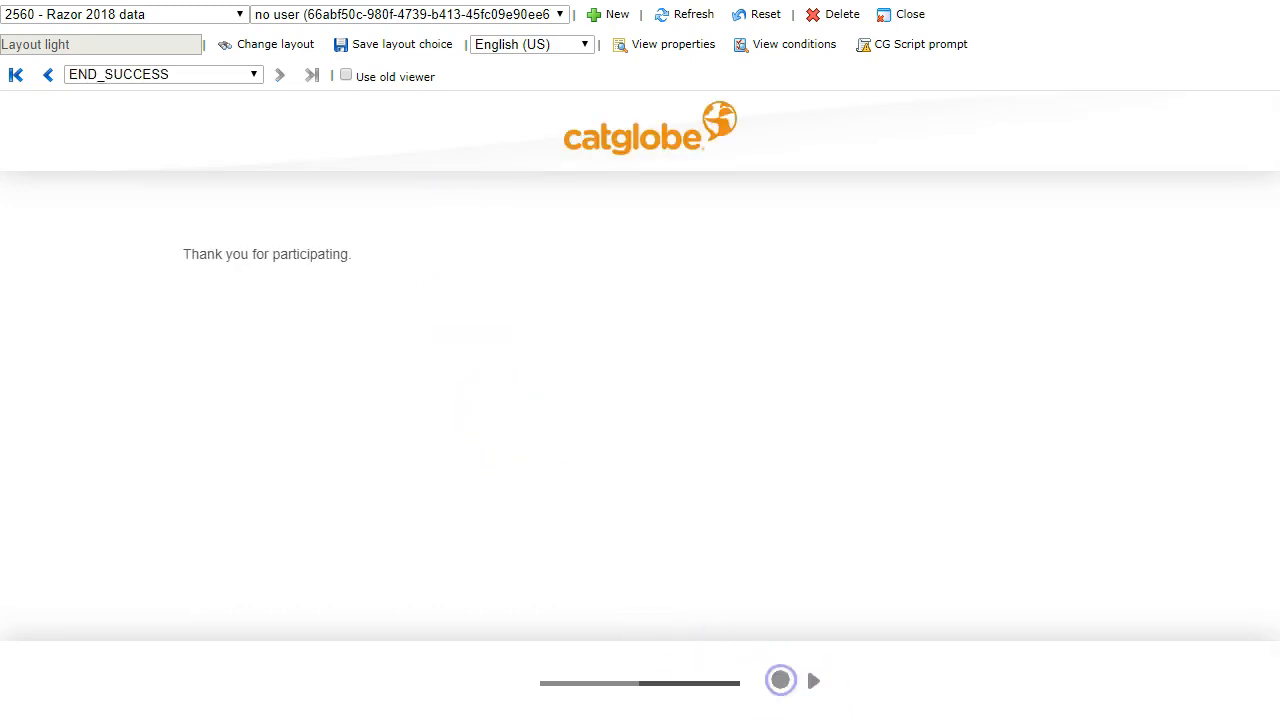